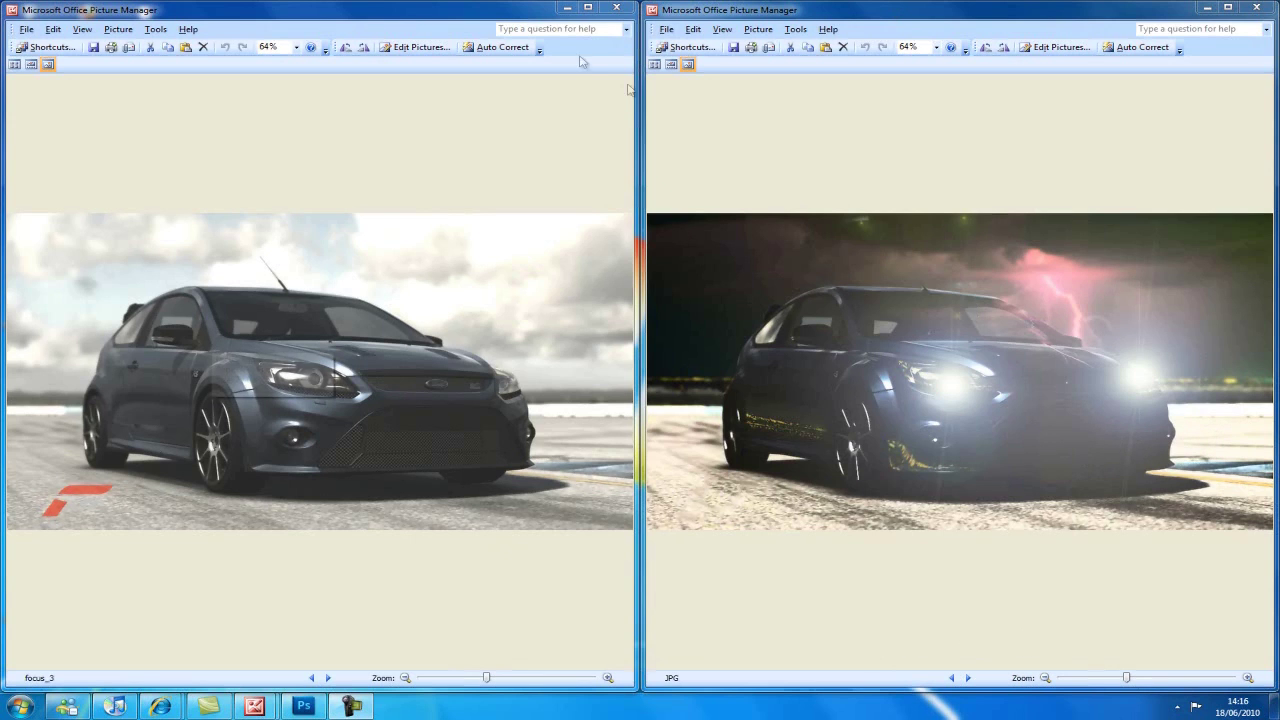
# Step: Examine the original car picture at full-window size, and compare it with the edited night version
pyautogui.click(588, 7)
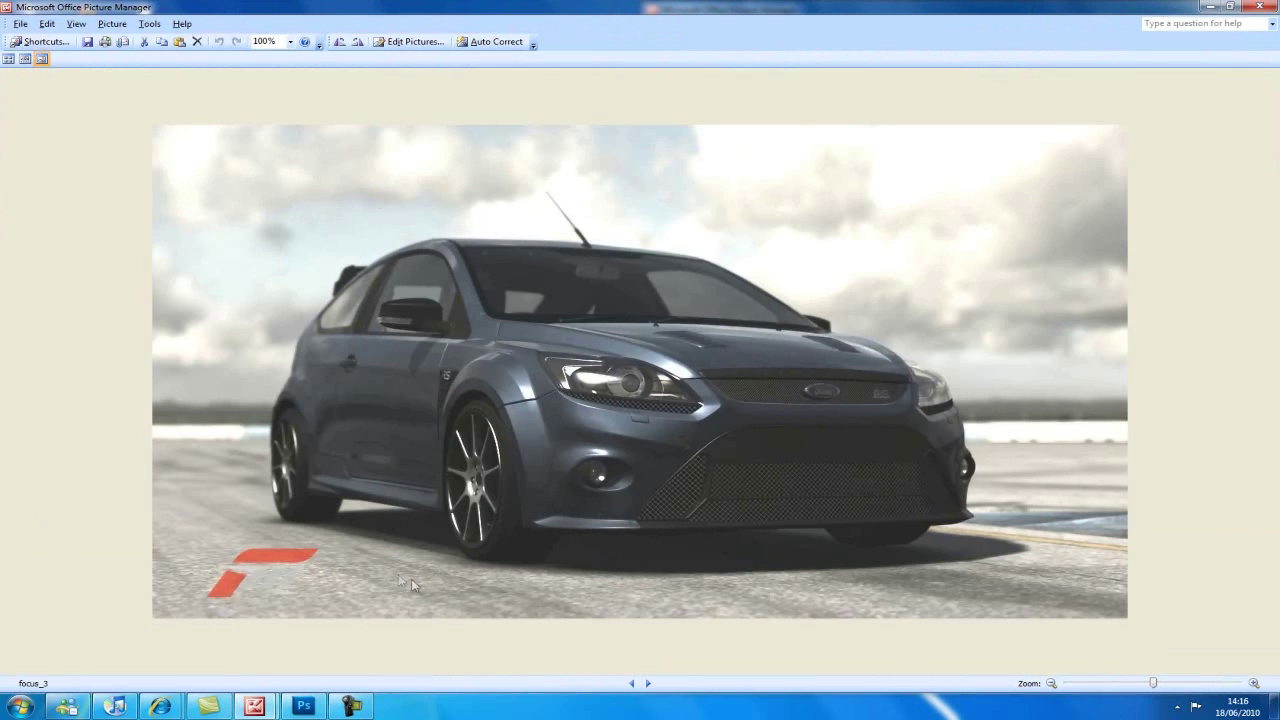
pyautogui.moveTo(258, 705)
pyautogui.click(345, 640)
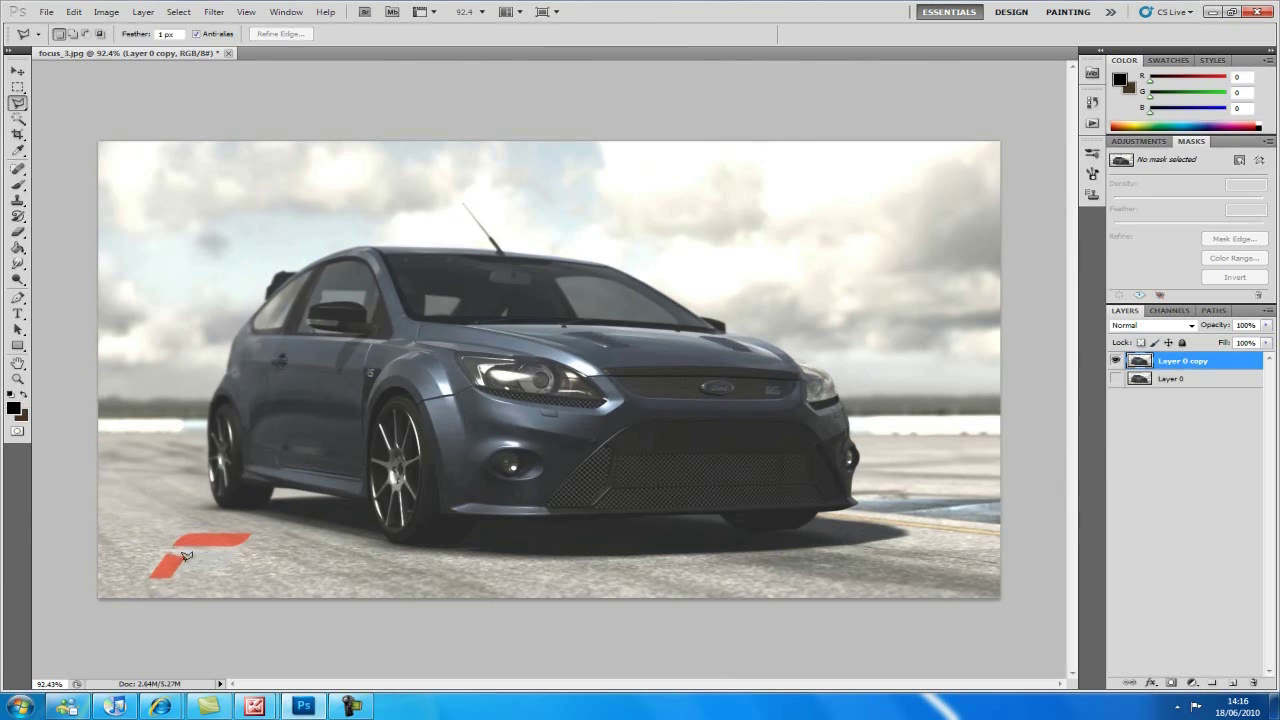
# Step: In Photoshop, try to outline the red logo on the asphalt with the Polygonal Lasso tool
pyautogui.scroll(11, 200, 552)
pyautogui.scroll(-3, 243, 477)
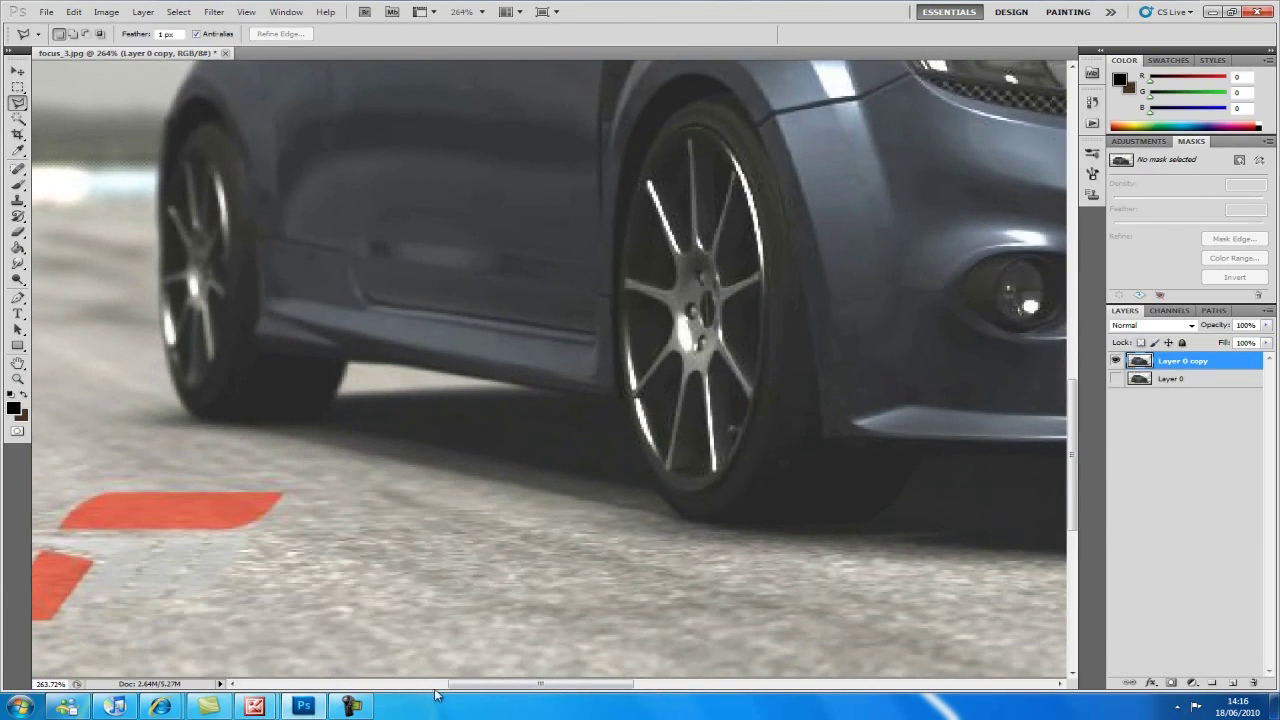
pyautogui.moveTo(466, 687); pyautogui.dragTo(404, 687)
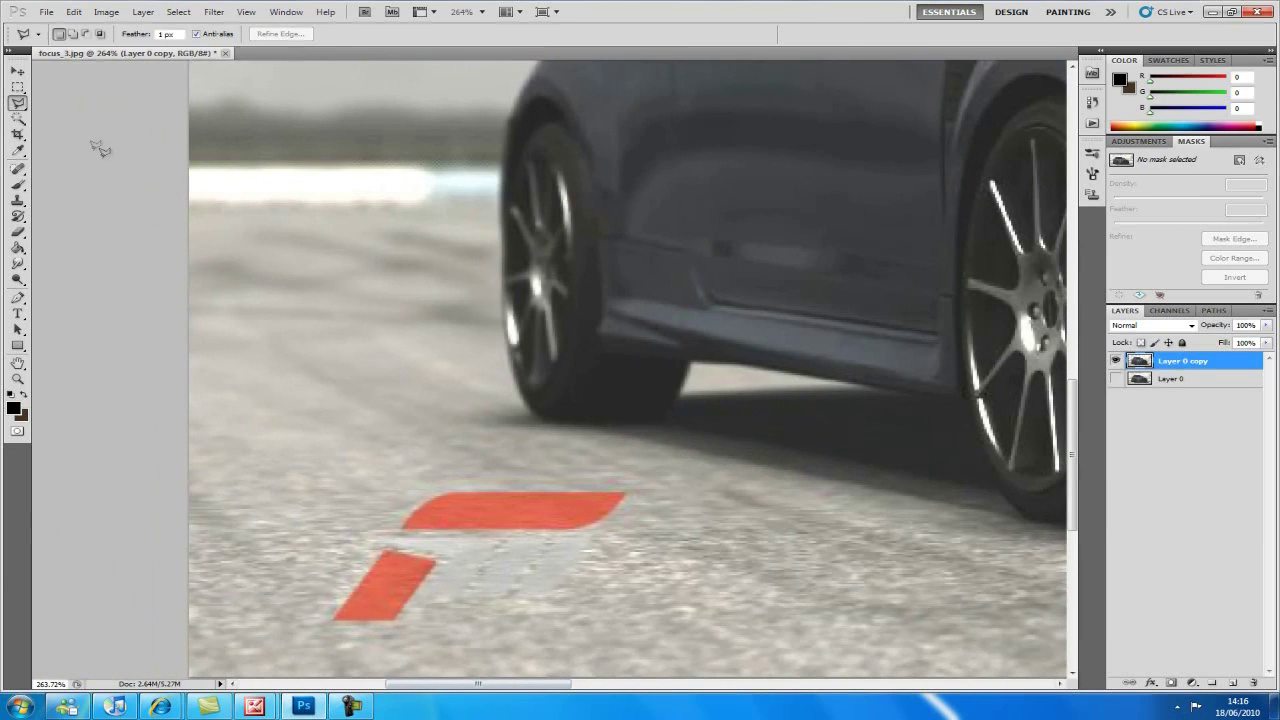
pyautogui.click(318, 609)
pyautogui.doubleClick(636, 481)
pyautogui.click(636, 481)
pyautogui.doubleClick(251, 240)
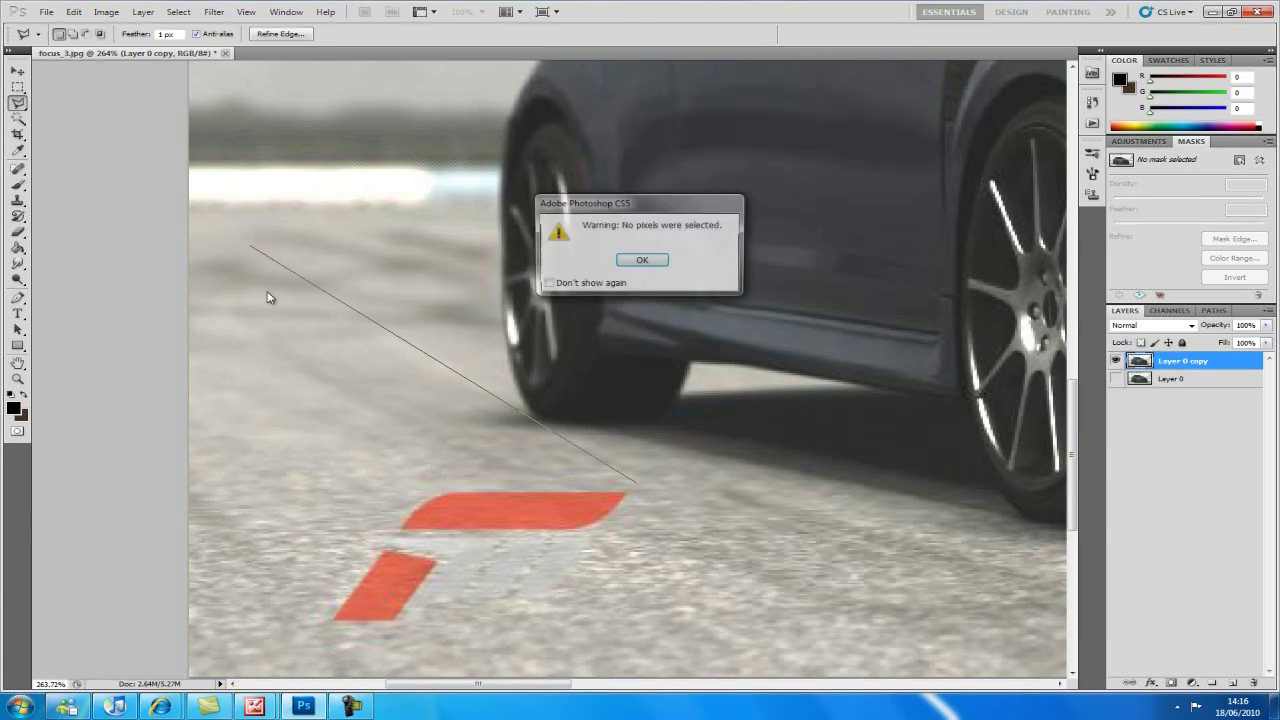
pyautogui.click(650, 261)
# Step: Try to cover the lower red piece of the logo with the Clone Stamp and undo the last two strokes
pyautogui.click(20, 201)
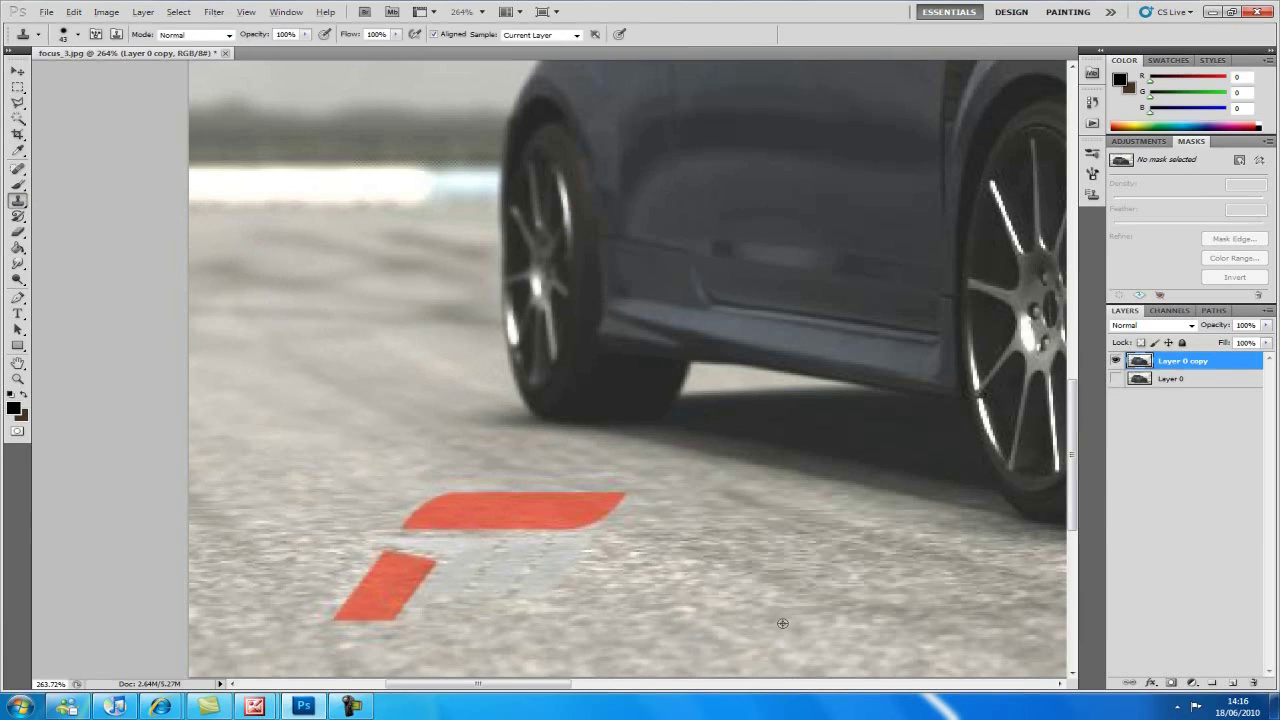
pyautogui.moveTo(390, 595)
pyautogui.mouseDown()
pyautogui.moveTo(326, 602)
pyautogui.moveTo(375, 616)
pyautogui.moveTo(420, 602)
pyautogui.moveTo(391, 580)
pyautogui.mouseUp()
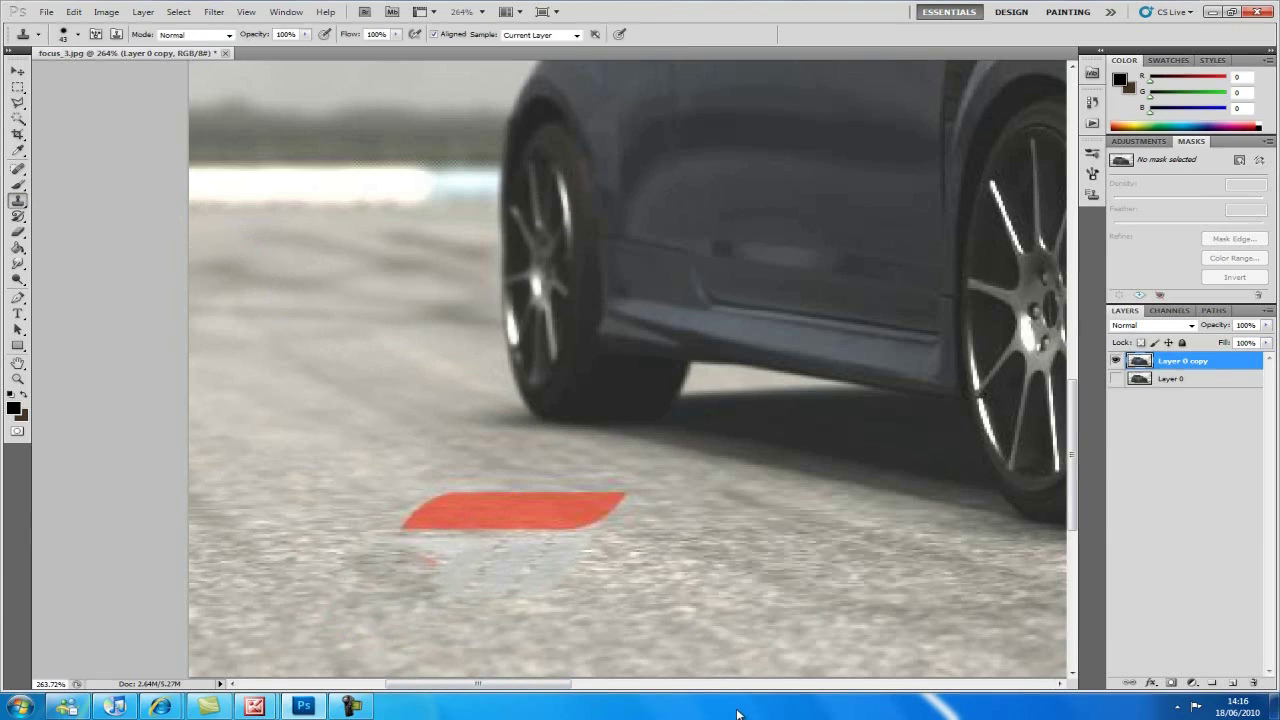
pyautogui.hotkey('ctrl', 'alt', 'z')
pyautogui.hotkey('ctrl', 'alt', 'z')
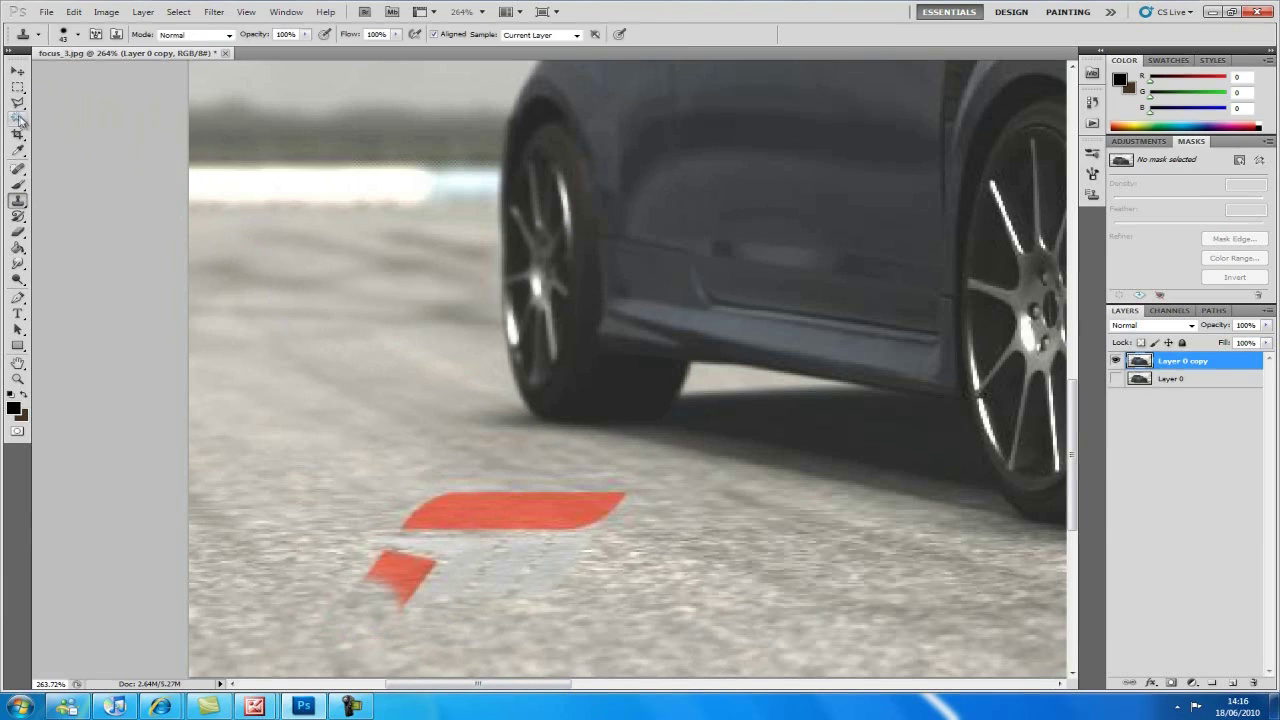
# Step: Outline the whole logo with the Polygonal Lasso, fill it with Content-Aware at 100% opacity in Normal mode, and deselect
pyautogui.click(19, 106)
pyautogui.moveTo(339, 577)
pyautogui.mouseDown()
pyautogui.moveTo(428, 634)
pyautogui.moveTo(585, 624)
pyautogui.moveTo(648, 494)
pyautogui.moveTo(460, 471)
pyautogui.moveTo(429, 480)
pyautogui.moveTo(336, 570)
pyautogui.mouseUp()
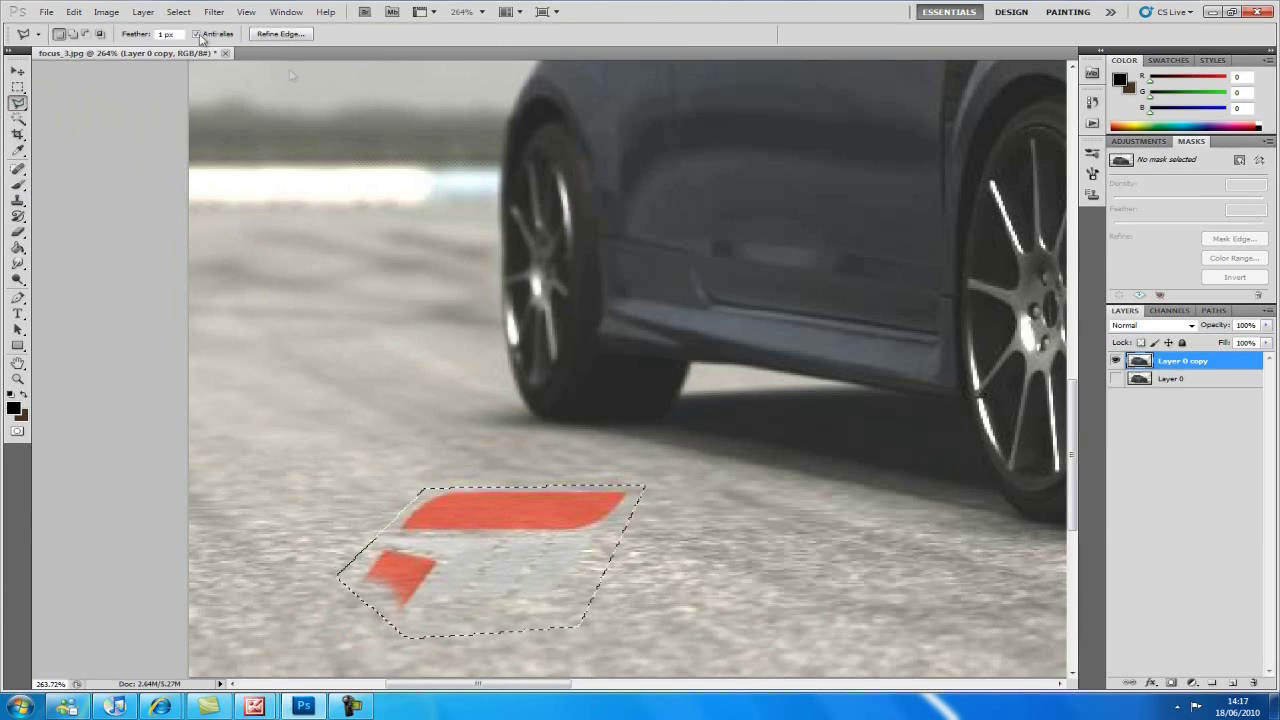
pyautogui.click(74, 11)
pyautogui.click(157, 209)
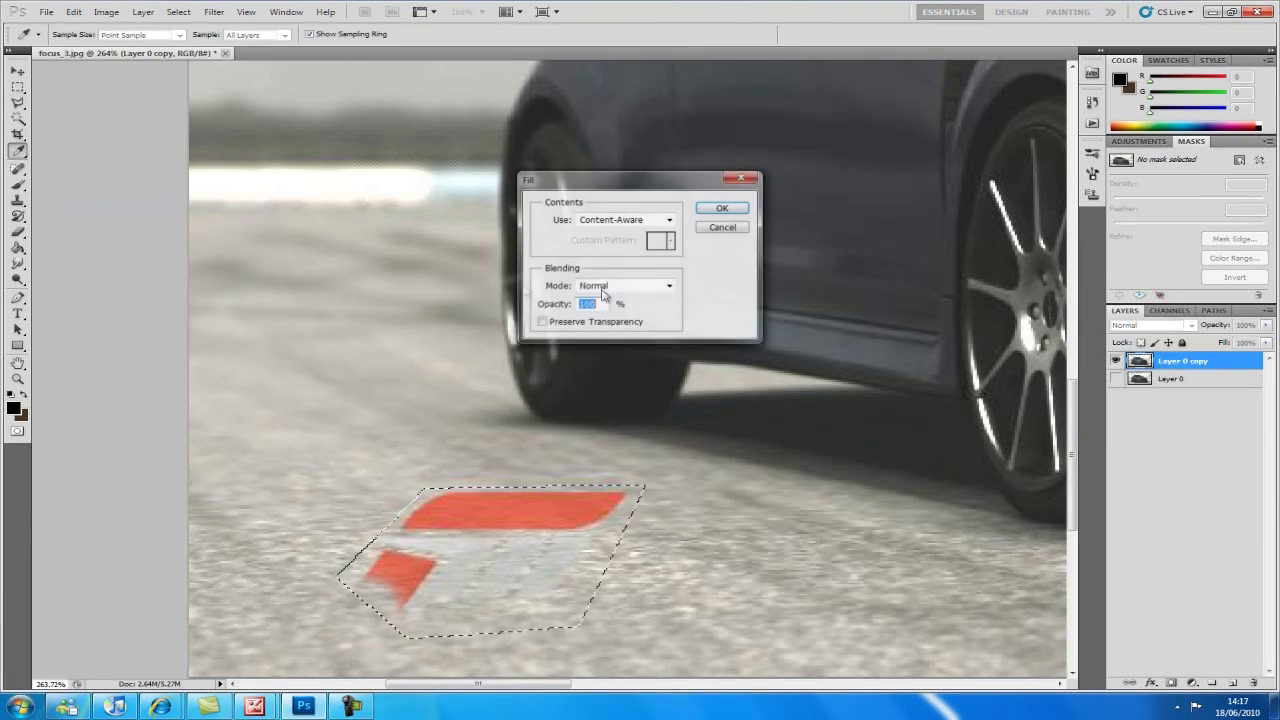
pyautogui.click(720, 209)
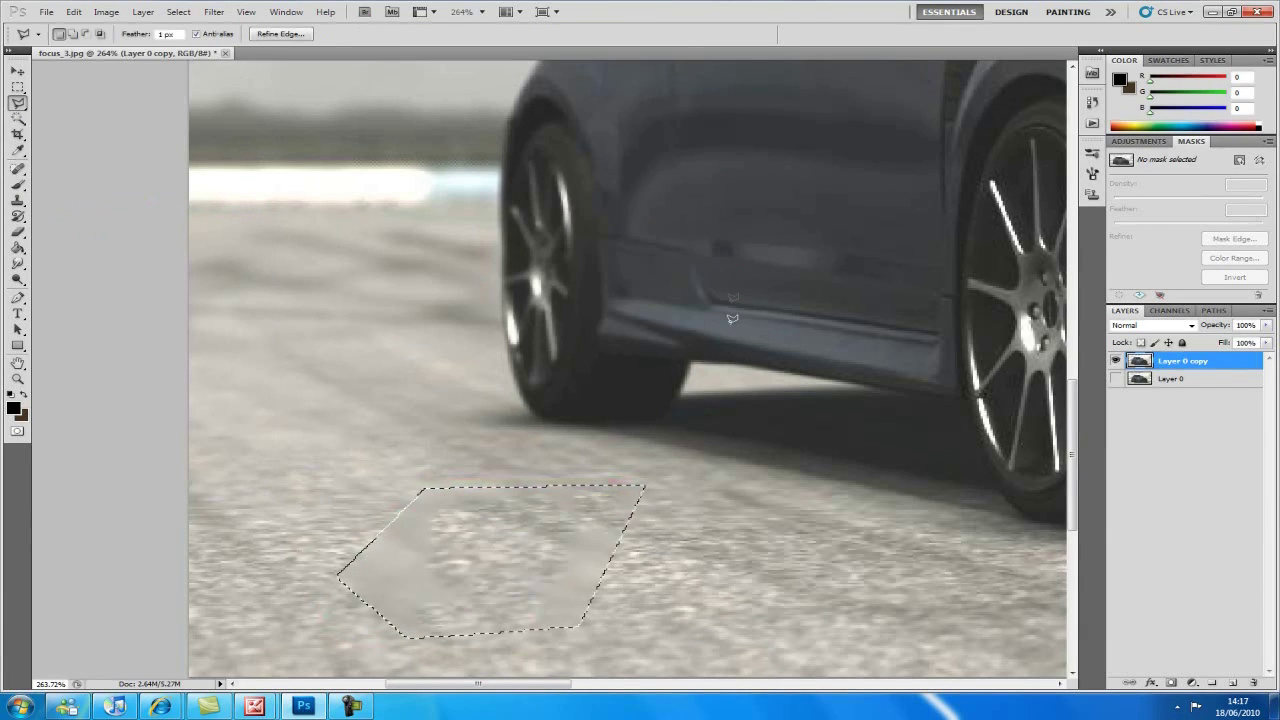
pyautogui.click(175, 11)
pyautogui.click(192, 45)
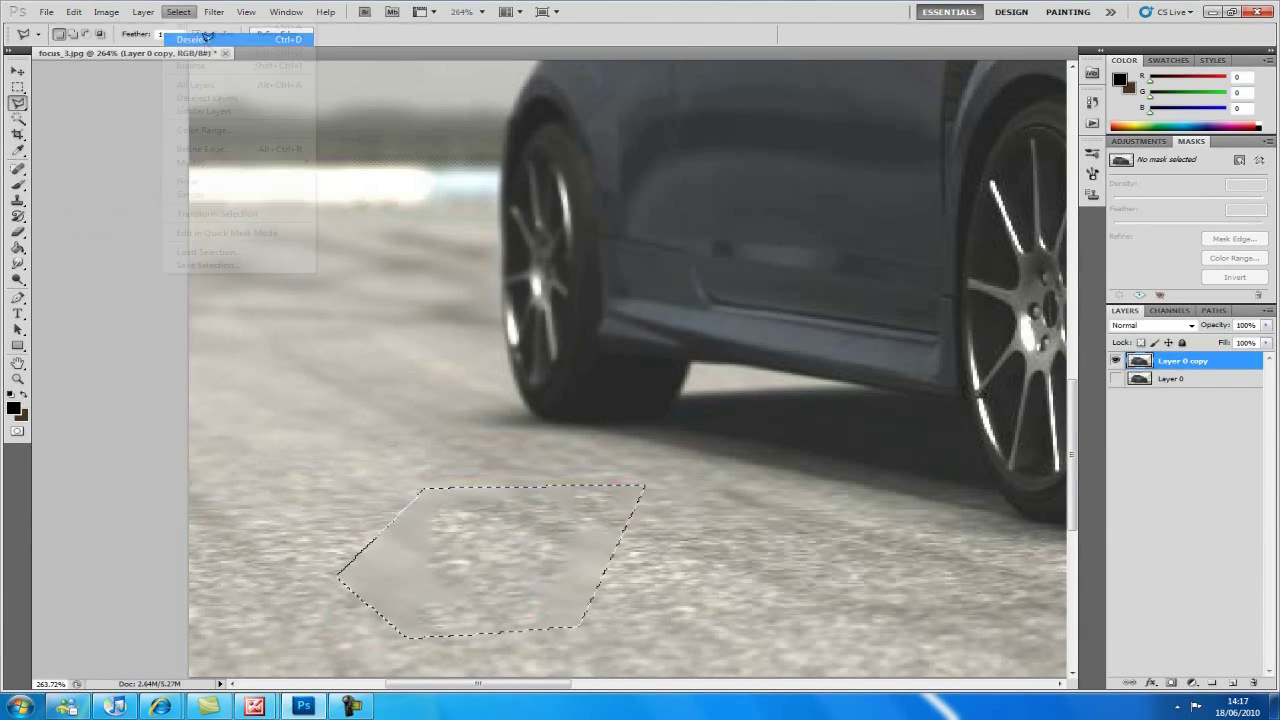
# Step: Clone clean asphalt over the blurry patches at both sides of the filled logo area with the Clone Stamp
pyautogui.click(18, 200)
pyautogui.keyDown('alt'); pyautogui.click(252, 532); pyautogui.keyUp('alt')
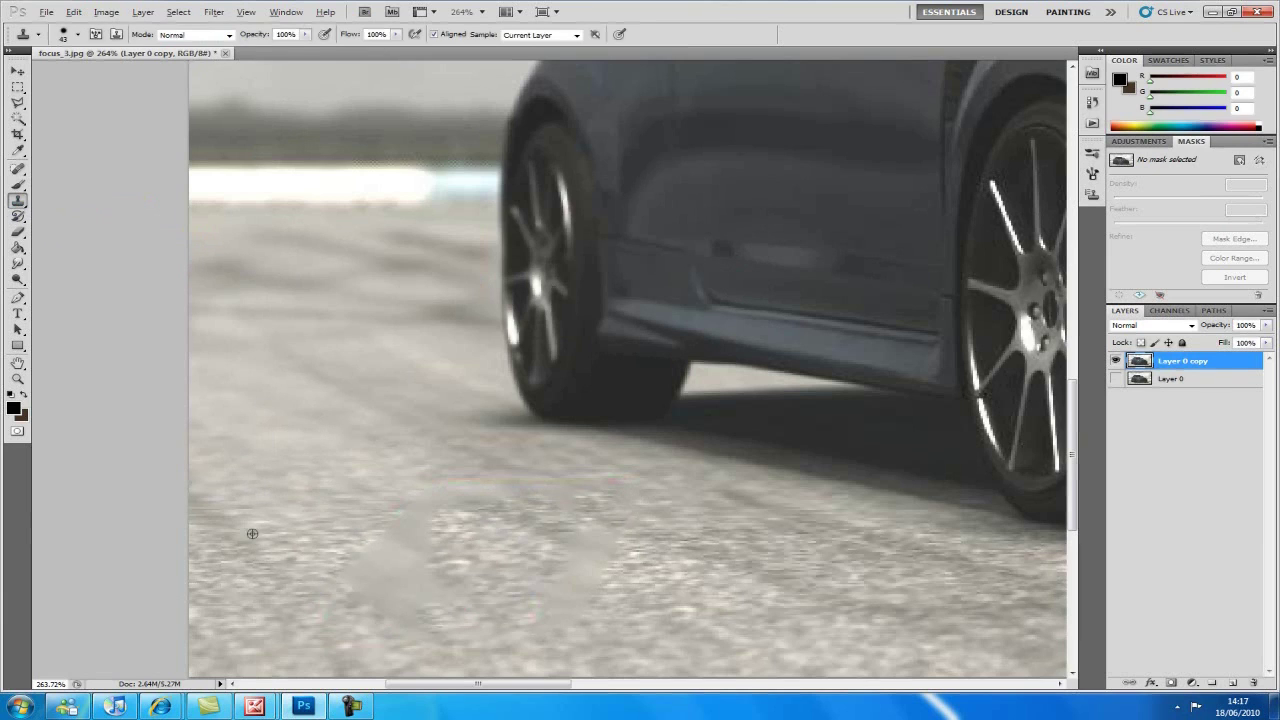
pyautogui.click(394, 576)
pyautogui.moveTo(392, 575)
pyautogui.mouseDown()
pyautogui.moveTo(470, 600)
pyautogui.moveTo(603, 586)
pyautogui.moveTo(580, 571)
pyautogui.moveTo(582, 583)
pyautogui.mouseUp()
pyautogui.keyDown('alt'); pyautogui.click(580, 644); pyautogui.keyUp('alt')
pyautogui.click(554, 620)
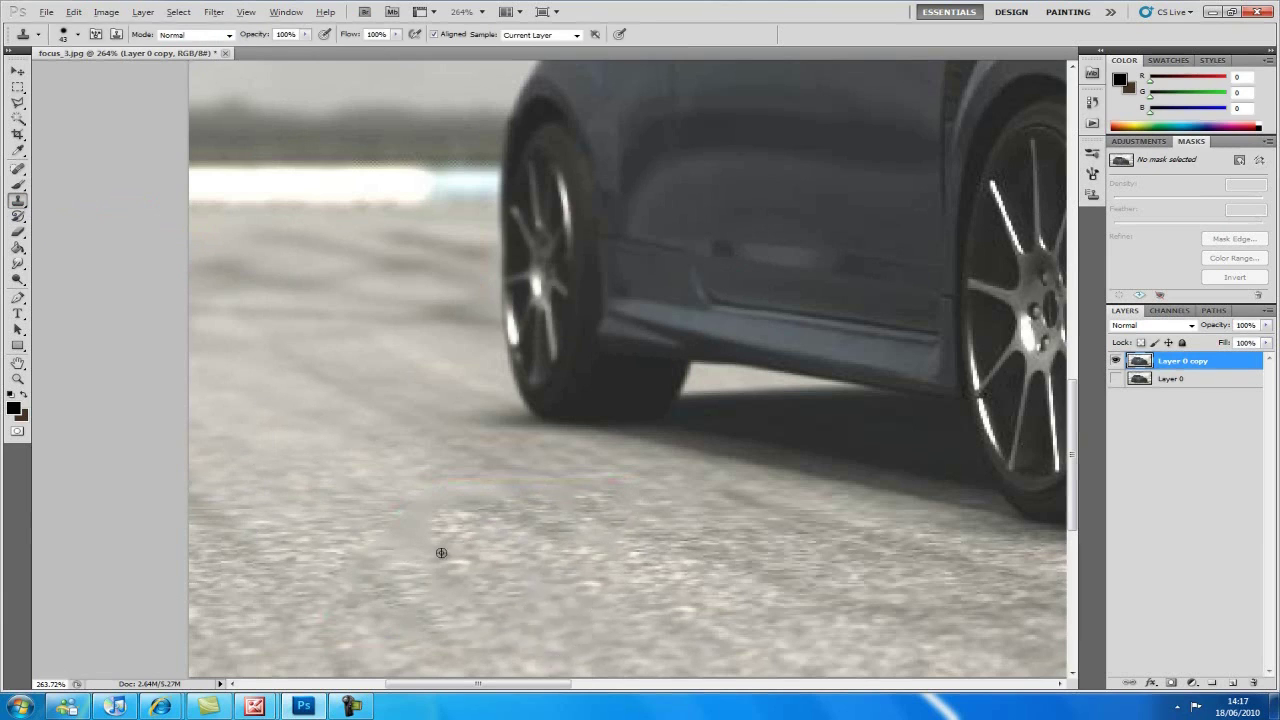
# Step: Clone nearby asphalt over the remaining smudges in the upper part of the filled area and undo the last stroke
pyautogui.keyDown('alt'); pyautogui.click(335, 481); pyautogui.keyUp('alt')
pyautogui.click(410, 531)
pyautogui.keyDown('alt'); pyautogui.click(426, 471); pyautogui.keyUp('alt')
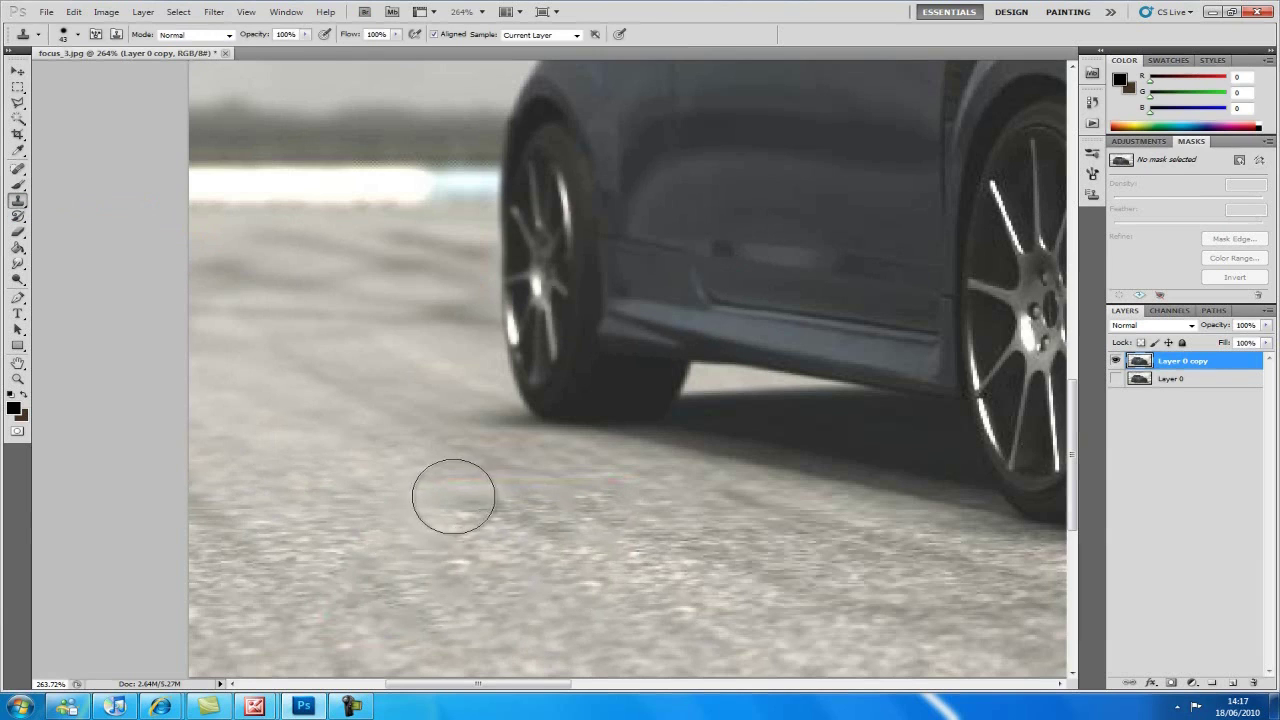
pyautogui.click(457, 497)
pyautogui.click(583, 563)
pyautogui.keyDown('alt'); pyautogui.click(523, 532); pyautogui.keyUp('alt')
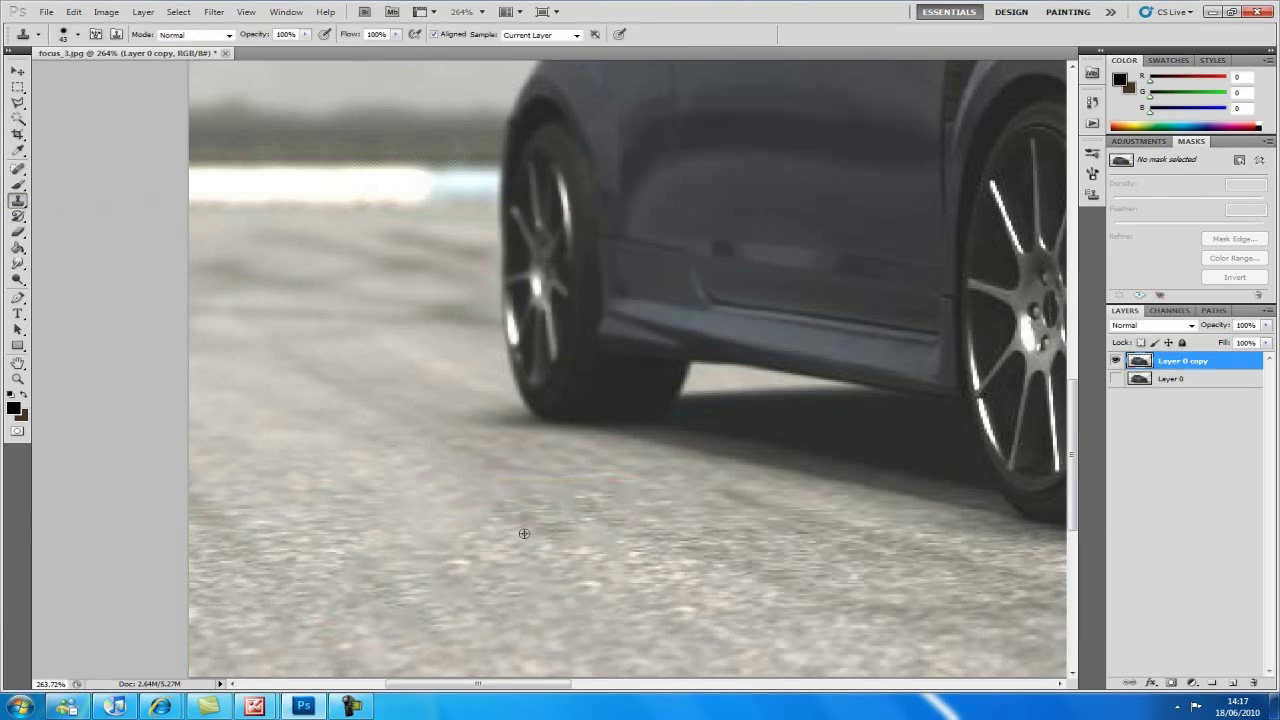
pyautogui.click(493, 491)
pyautogui.click(470, 506)
pyautogui.click(438, 517)
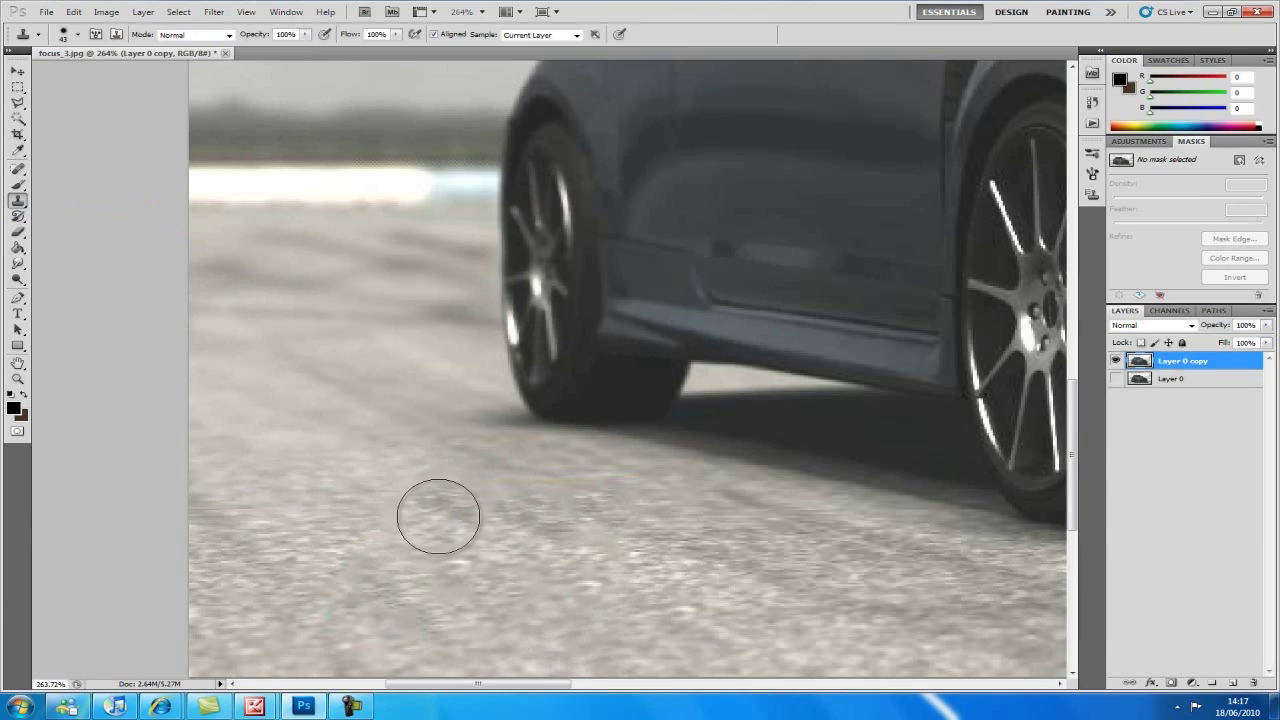
pyautogui.hotkey('ctrl', 'alt', 'z')
pyautogui.scroll(-13, 86, 446)
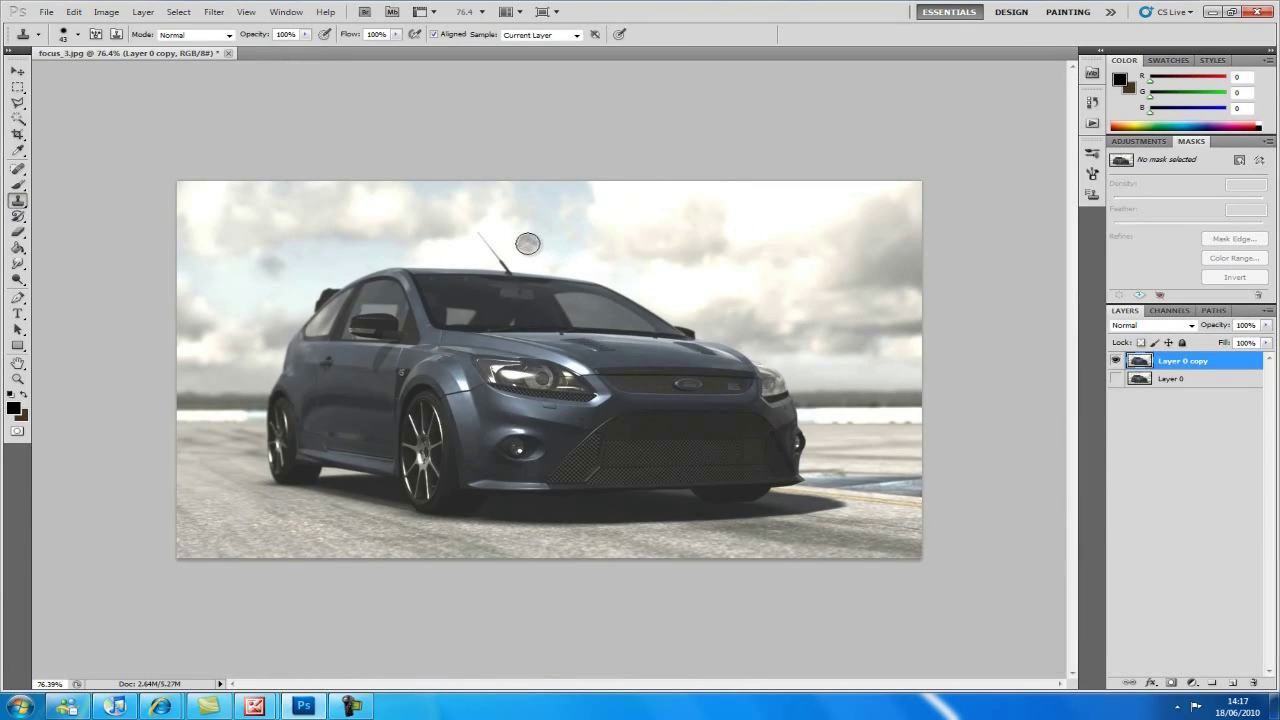
pyautogui.click(176, 12)
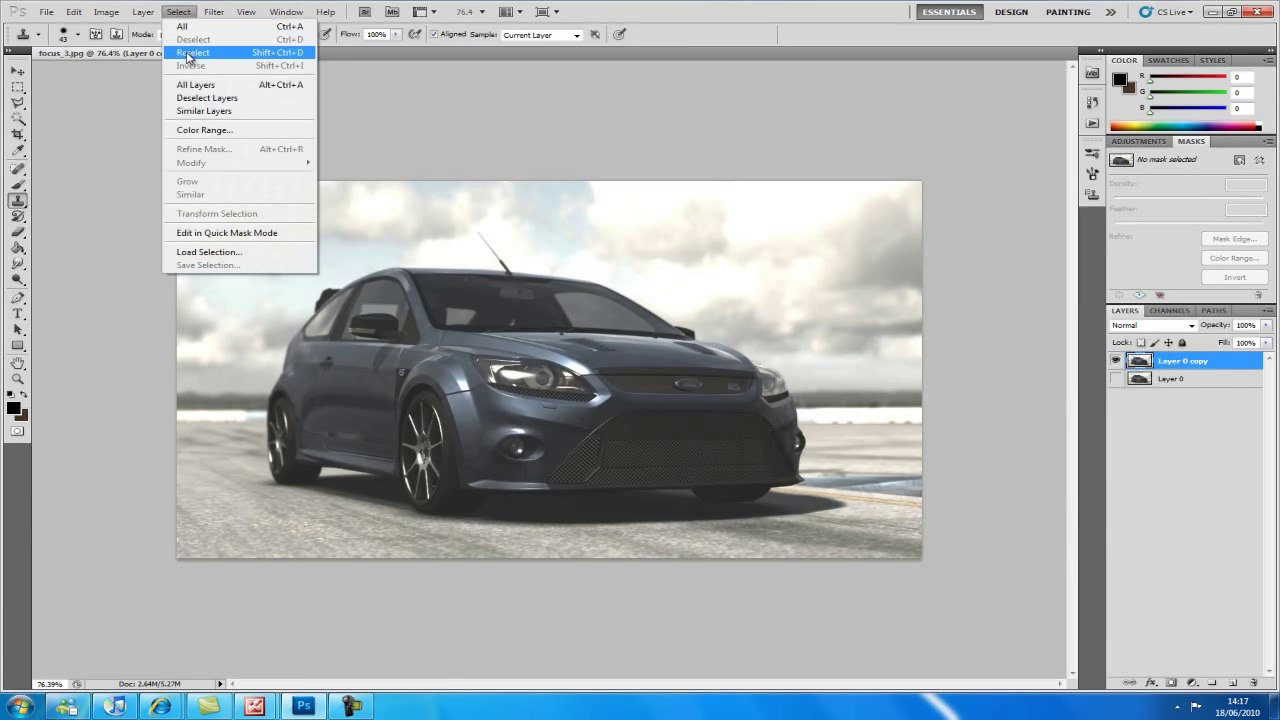
pyautogui.click(20, 71)
pyautogui.click(17, 103)
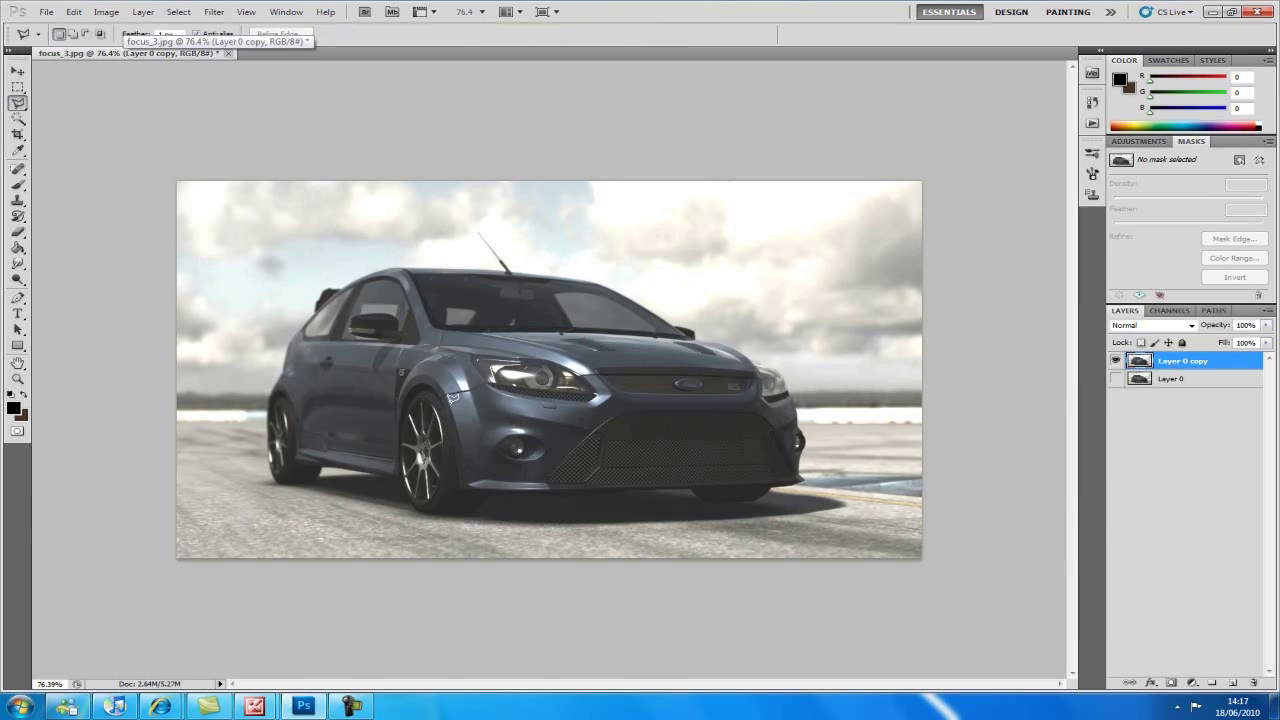
pyautogui.scroll(5, 513, 299)
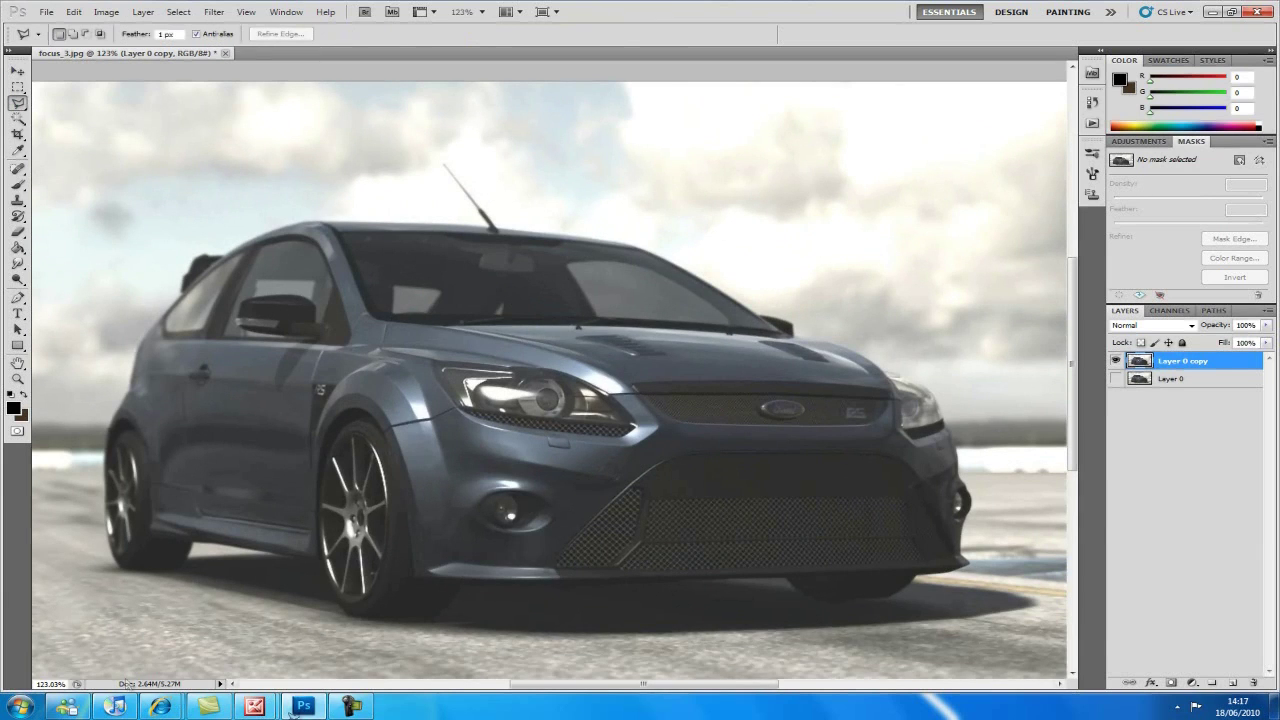
pyautogui.scroll(-3, 414, 488)
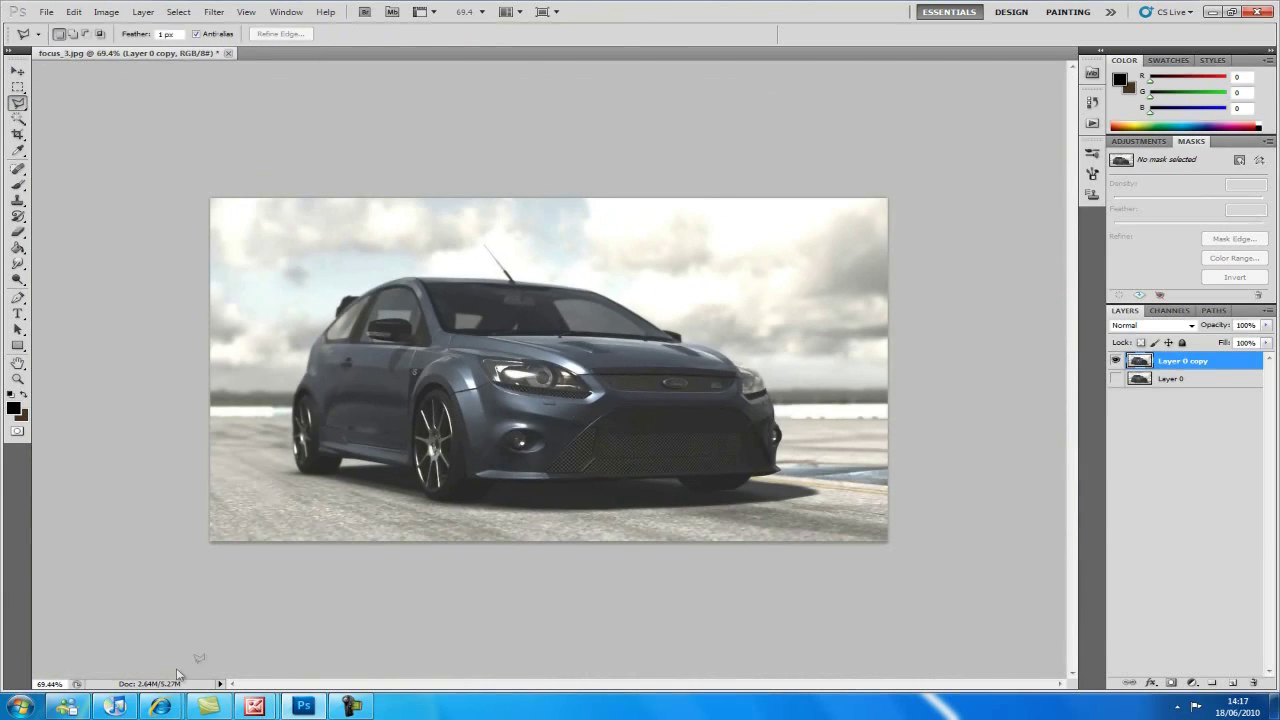
# Step: Bring the lightning-over-city picture from the web browser in as a new layer and move it up over the sky
pyautogui.moveTo(160, 705)
pyautogui.click(95, 625)
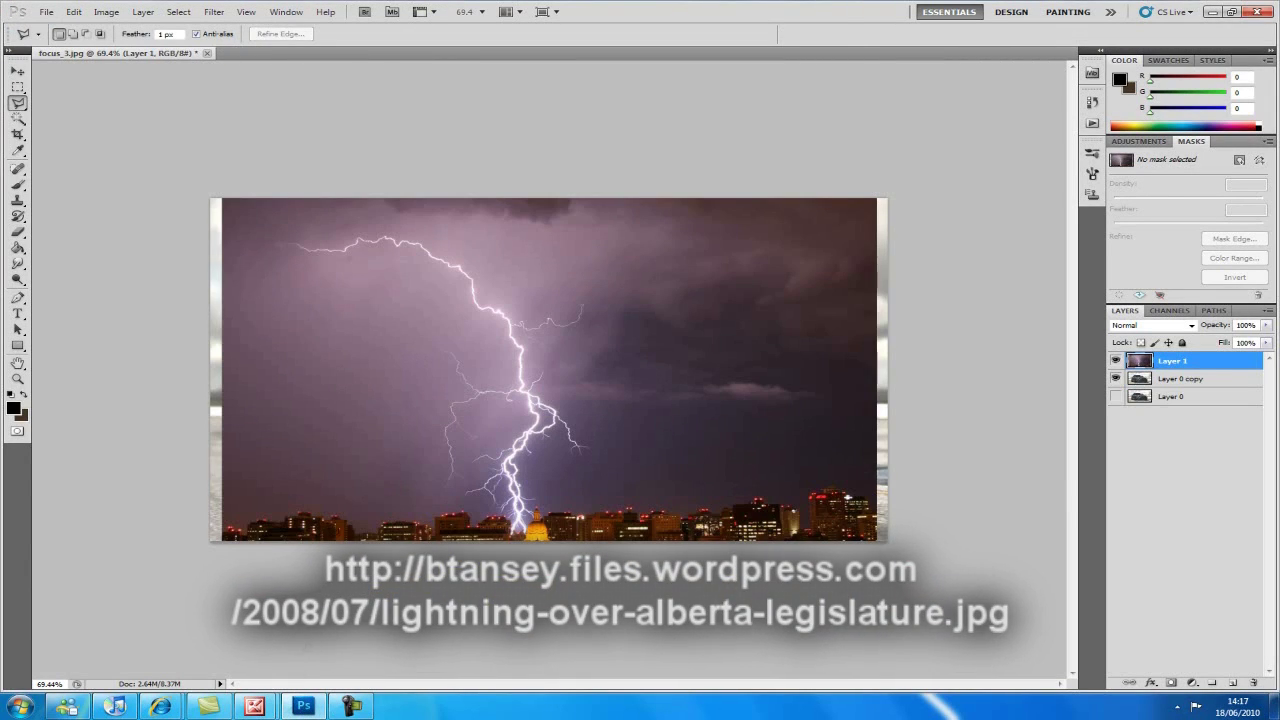
pyautogui.press('v')
pyautogui.moveTo(325, 379); pyautogui.dragTo(424, 250)
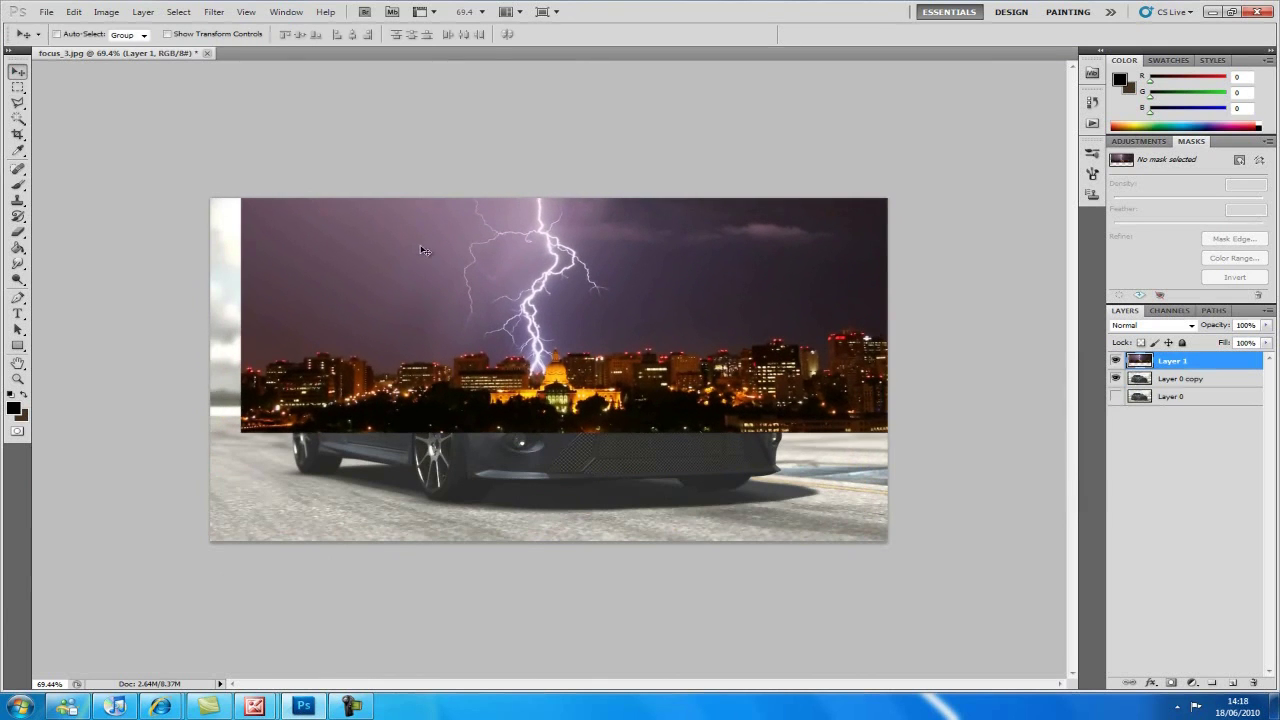
# Step: Enlarge the lightning layer to span the full image width and place Layer 0 copy above it
pyautogui.hotkey('ctrl', 't')
pyautogui.moveTo(243, 431); pyautogui.dragTo(205, 454)
pyautogui.press('Return')
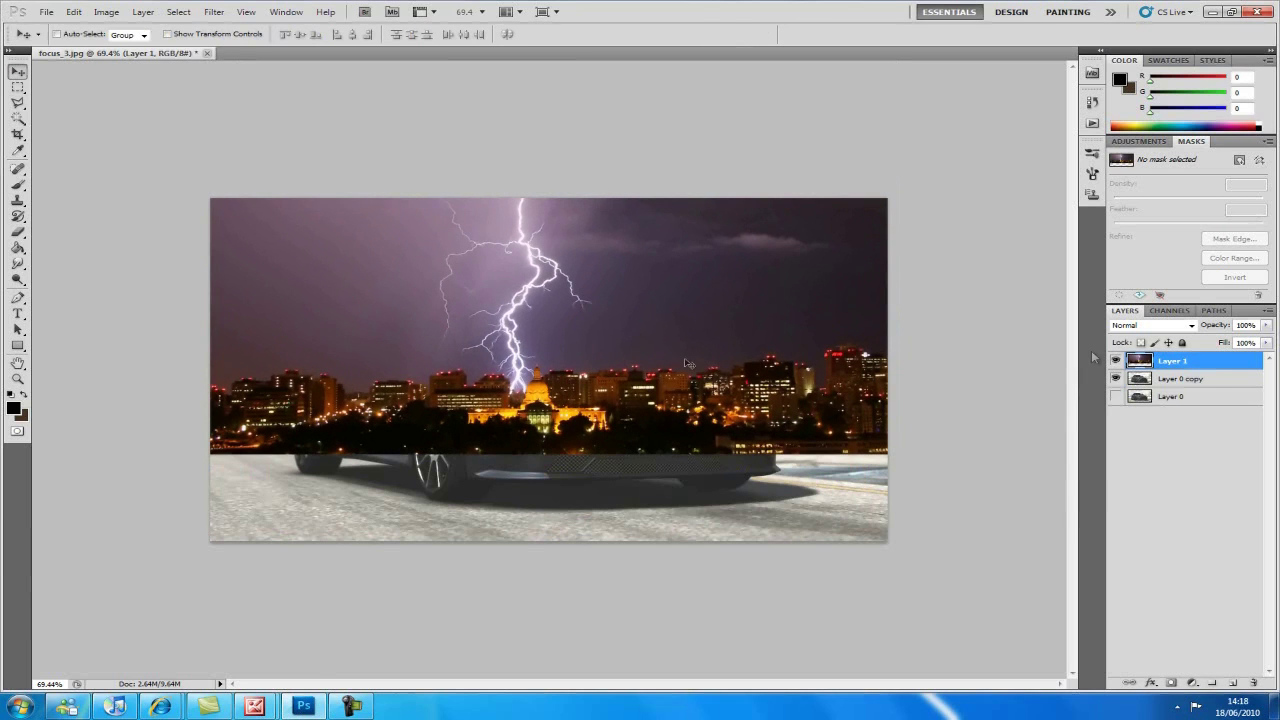
pyautogui.moveTo(1165, 382); pyautogui.dragTo(1172, 355)
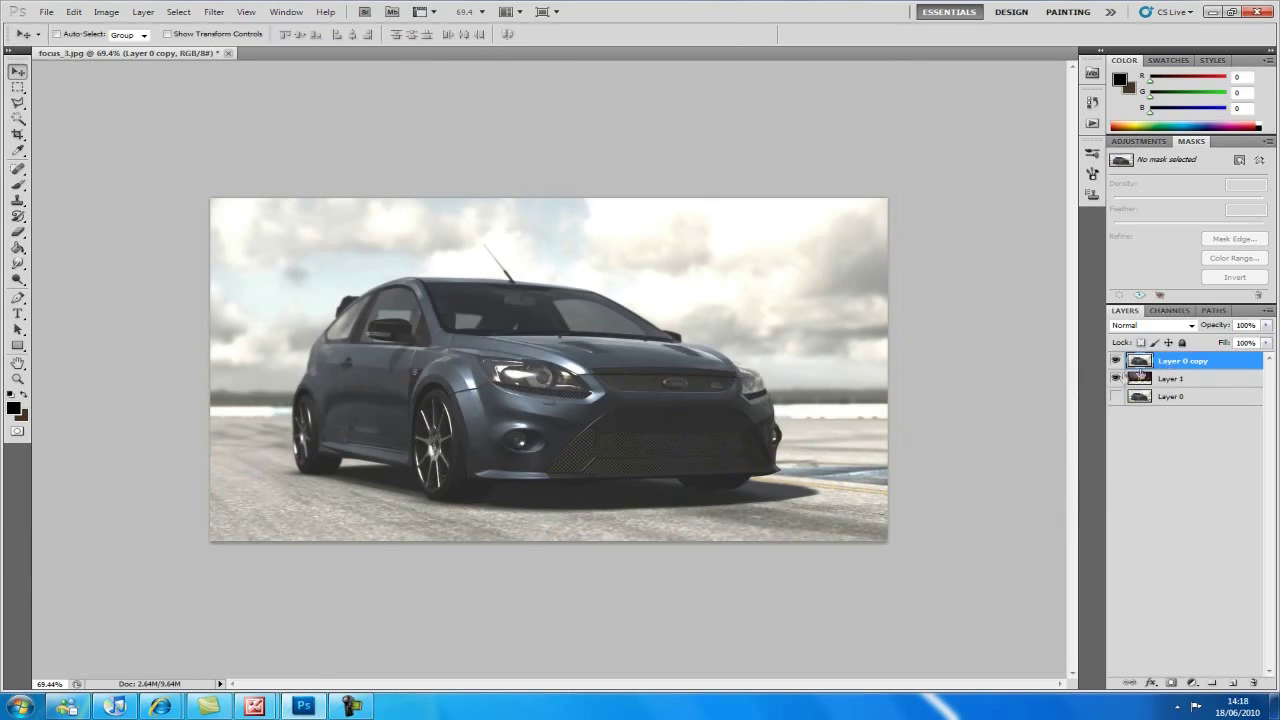
# Step: Erase the outer cloudy sky on Layer 0 copy with a soft 164 px Eraser, keeping clear of the car
pyautogui.click(1138, 378)
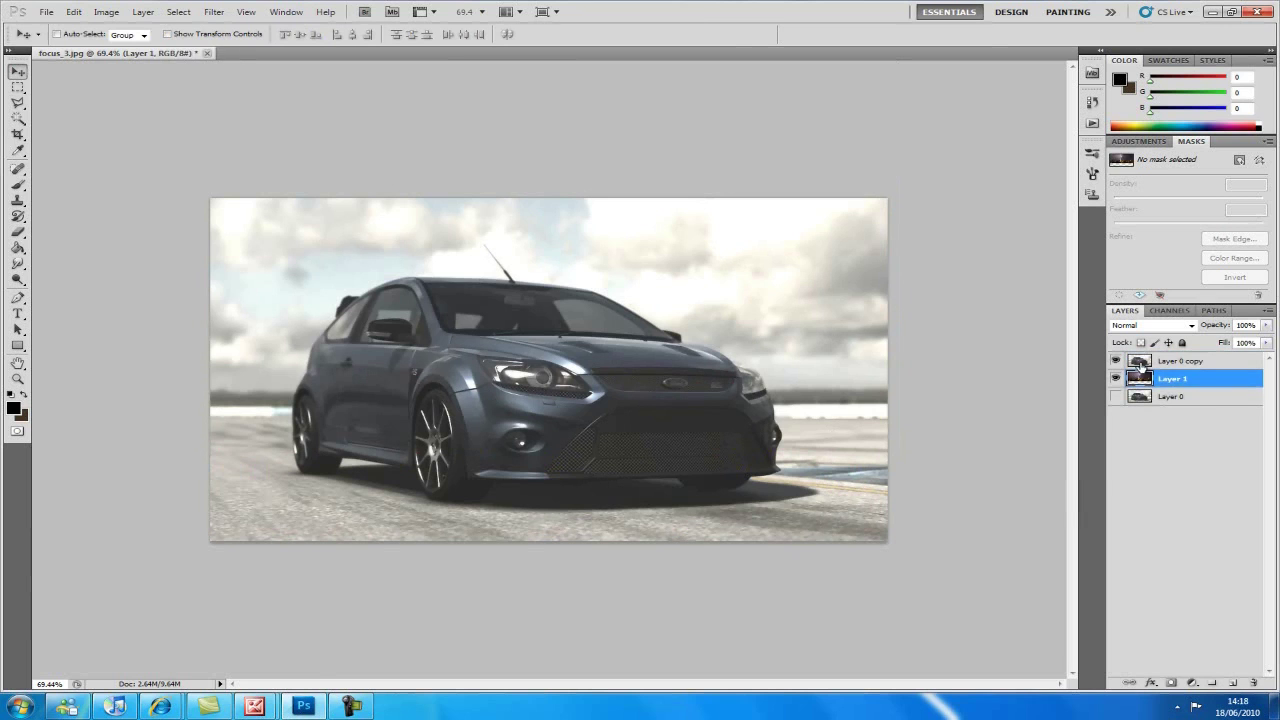
pyautogui.click(1138, 364)
pyautogui.scroll(5, 252, 408)
pyautogui.scroll(-2, 252, 408)
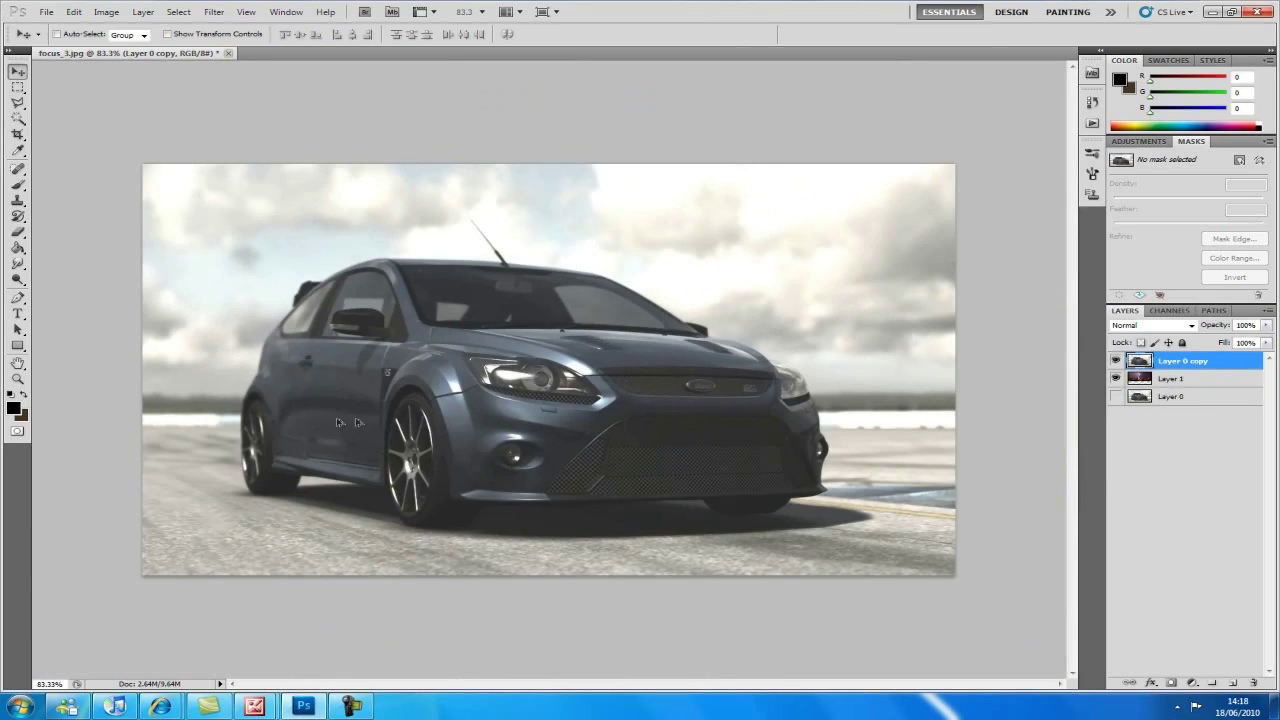
pyautogui.click(17, 232)
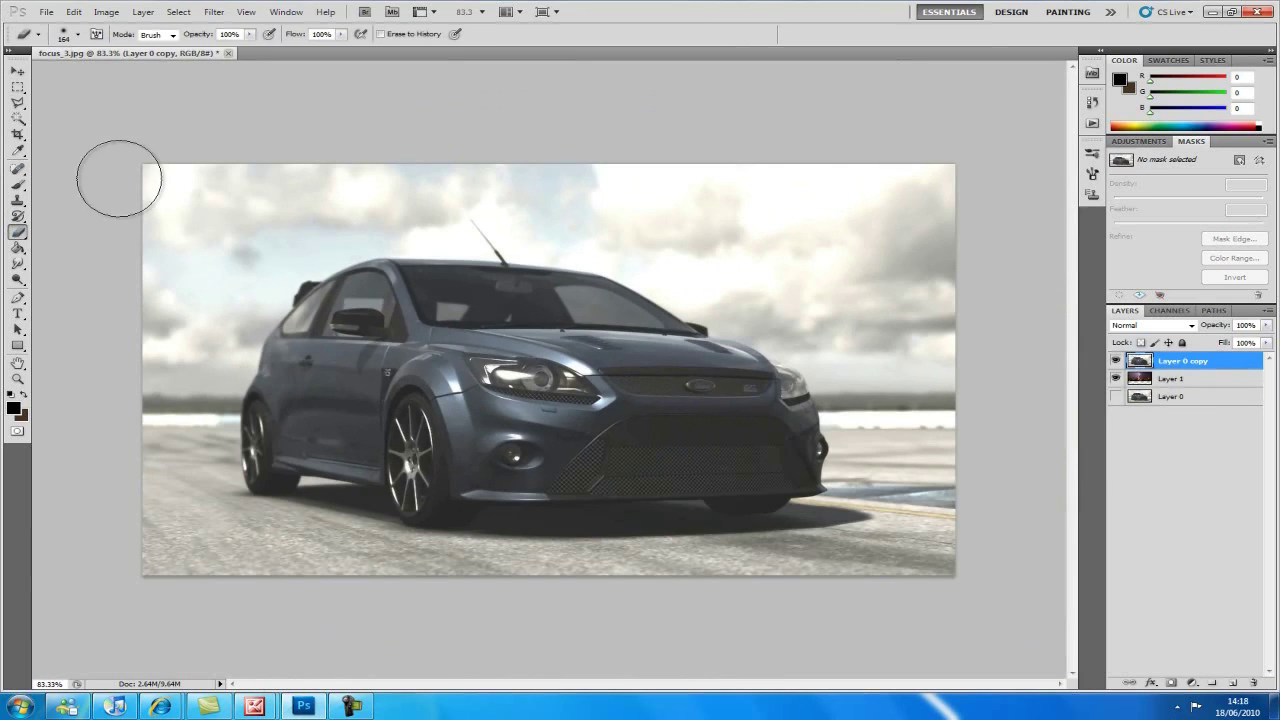
pyautogui.moveTo(160, 270)
pyautogui.mouseDown()
pyautogui.moveTo(229, 143)
pyautogui.moveTo(934, 143)
pyautogui.moveTo(1000, 266)
pyautogui.moveTo(937, 357)
pyautogui.moveTo(845, 358)
pyautogui.moveTo(857, 351)
pyautogui.moveTo(837, 363)
pyautogui.moveTo(953, 350)
pyautogui.moveTo(851, 263)
pyautogui.moveTo(663, 171)
pyautogui.moveTo(366, 137)
pyautogui.moveTo(168, 221)
pyautogui.moveTo(143, 280)
pyautogui.moveTo(163, 366)
pyautogui.mouseUp()
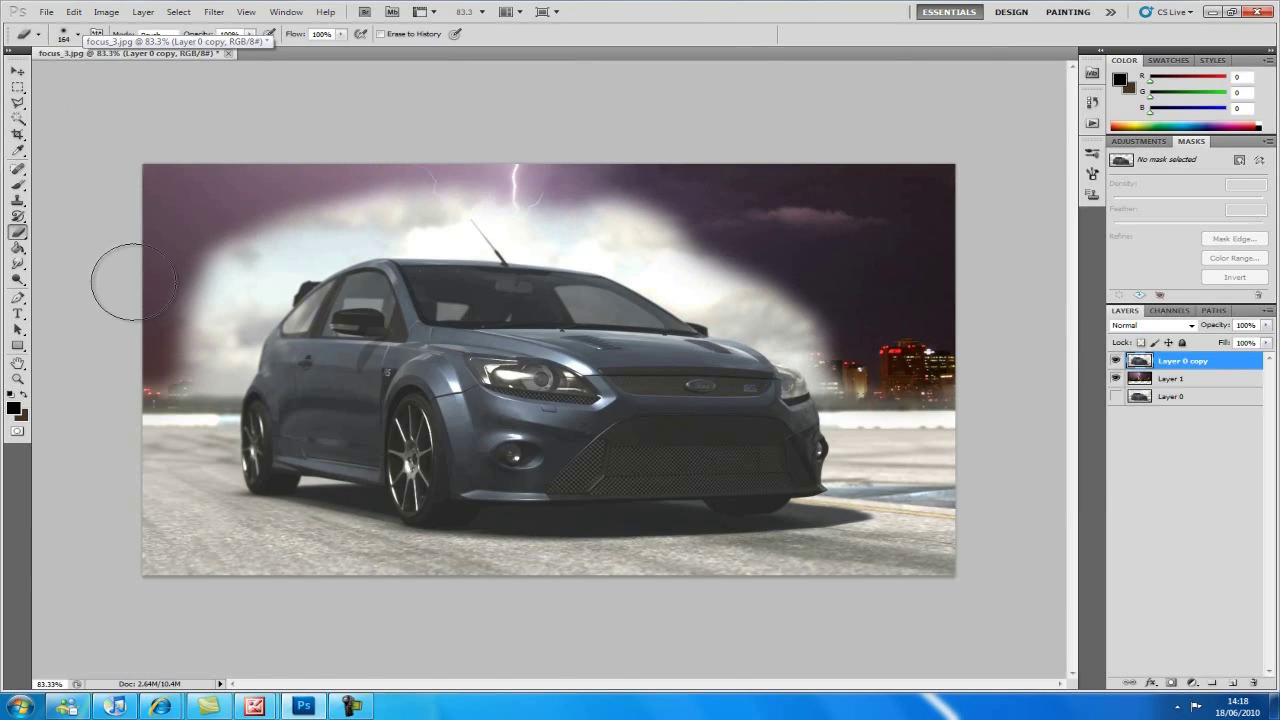
pyautogui.hotkey('ctrl', '0')
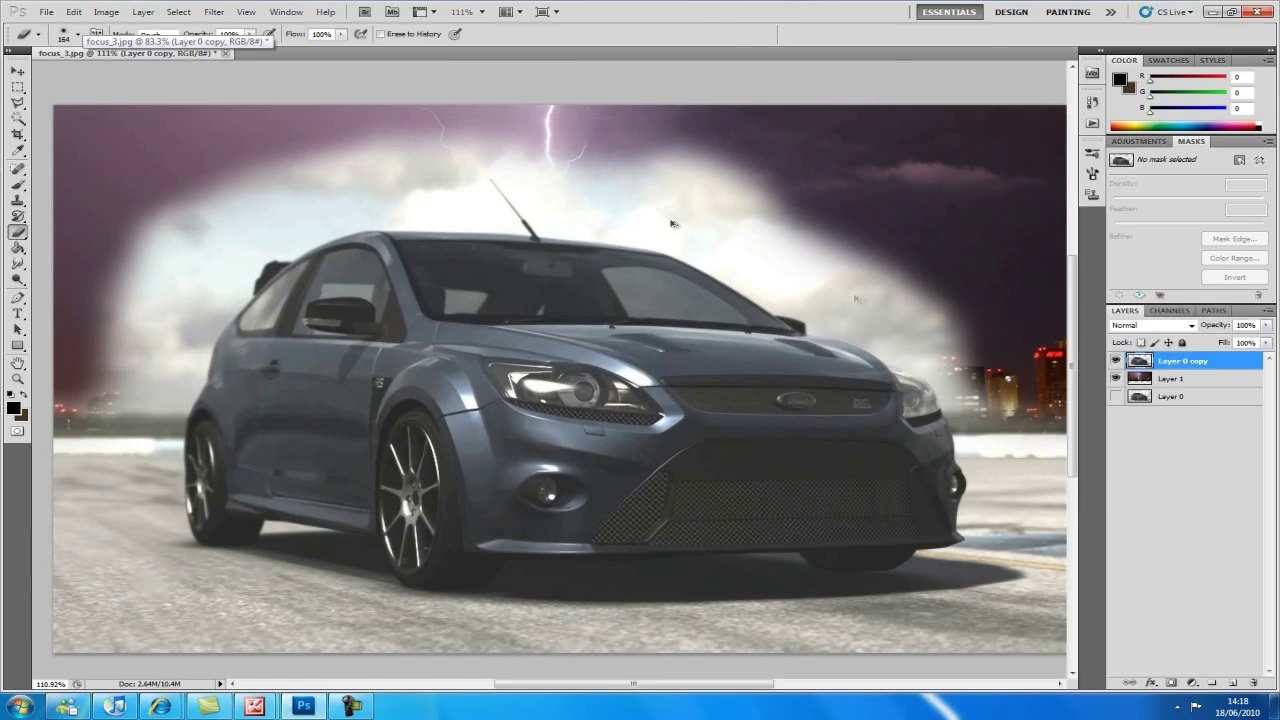
pyautogui.moveTo(560, 172)
pyautogui.mouseDown()
pyautogui.moveTo(714, 196)
pyautogui.moveTo(770, 235)
pyautogui.moveTo(869, 260)
pyautogui.mouseUp()
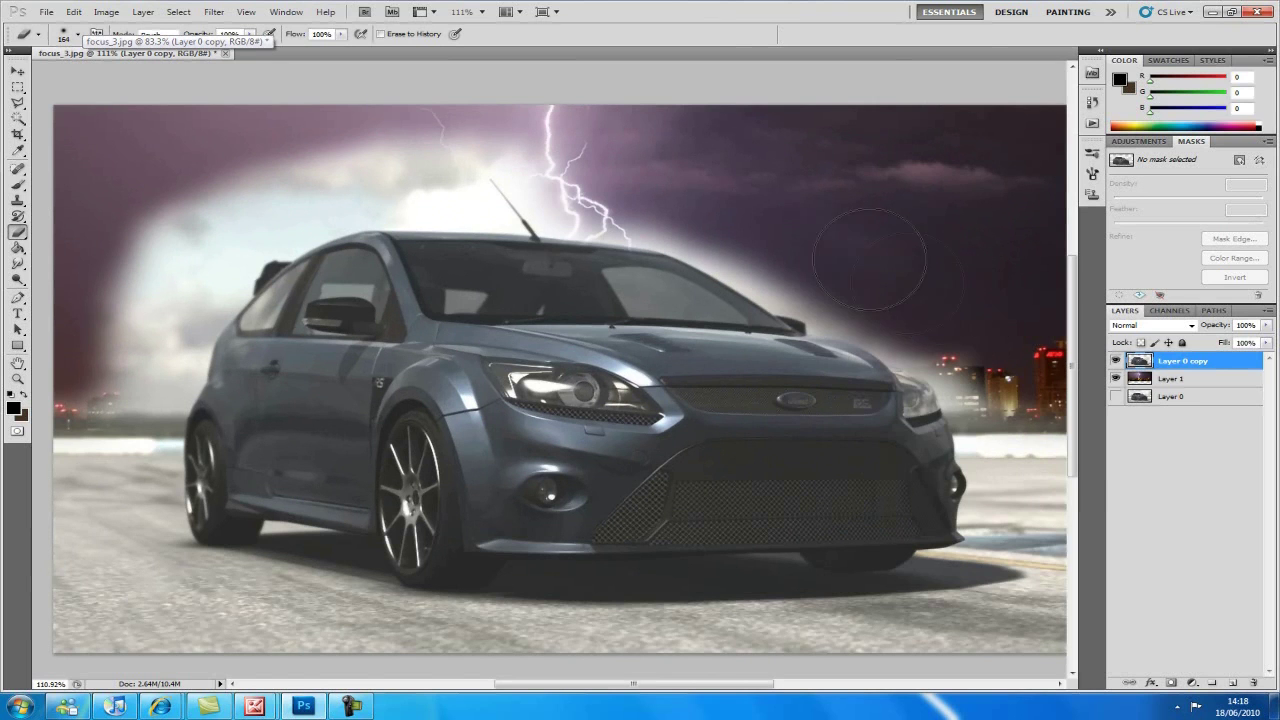
# Step: Select the leftover cloudy sky with the Polygonal Lasso, following the horizon, rear body, spoiler, roofline and antenna and closing around the canvas edge
pyautogui.moveTo(543, 684); pyautogui.dragTo(462, 675)
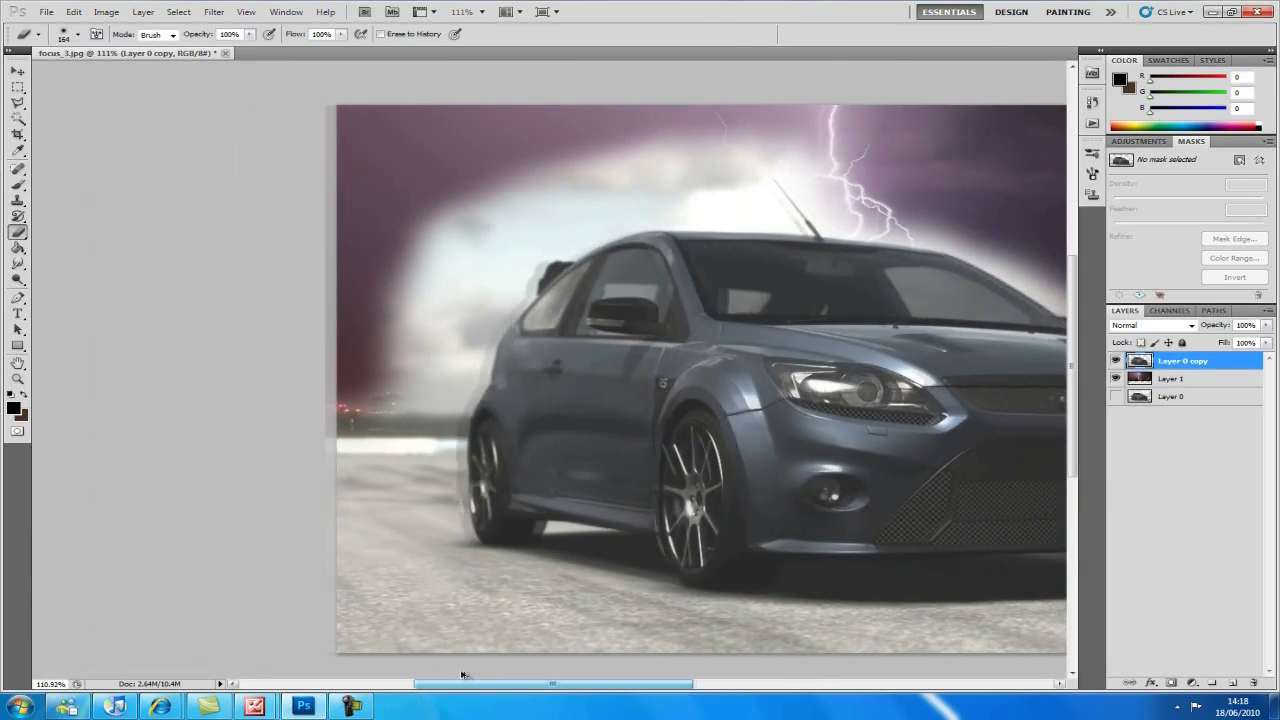
pyautogui.scroll(4, 449, 591)
pyautogui.click(18, 104)
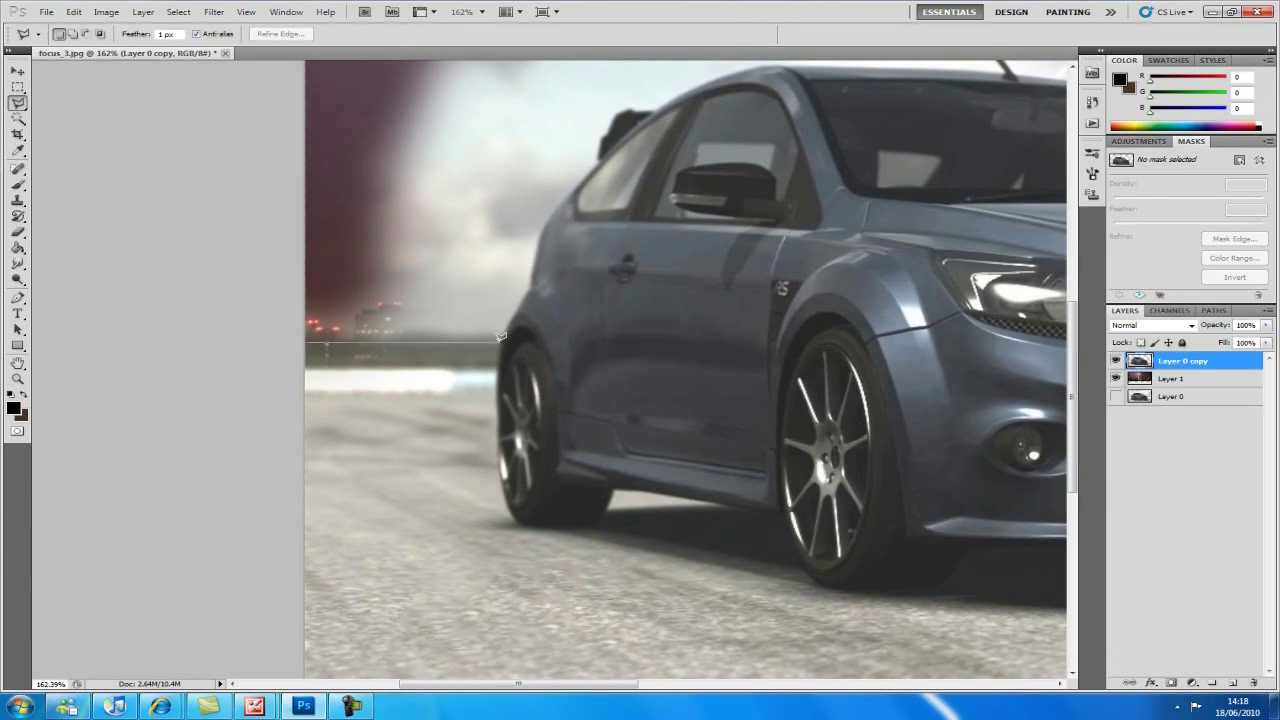
pyautogui.click(532, 285)
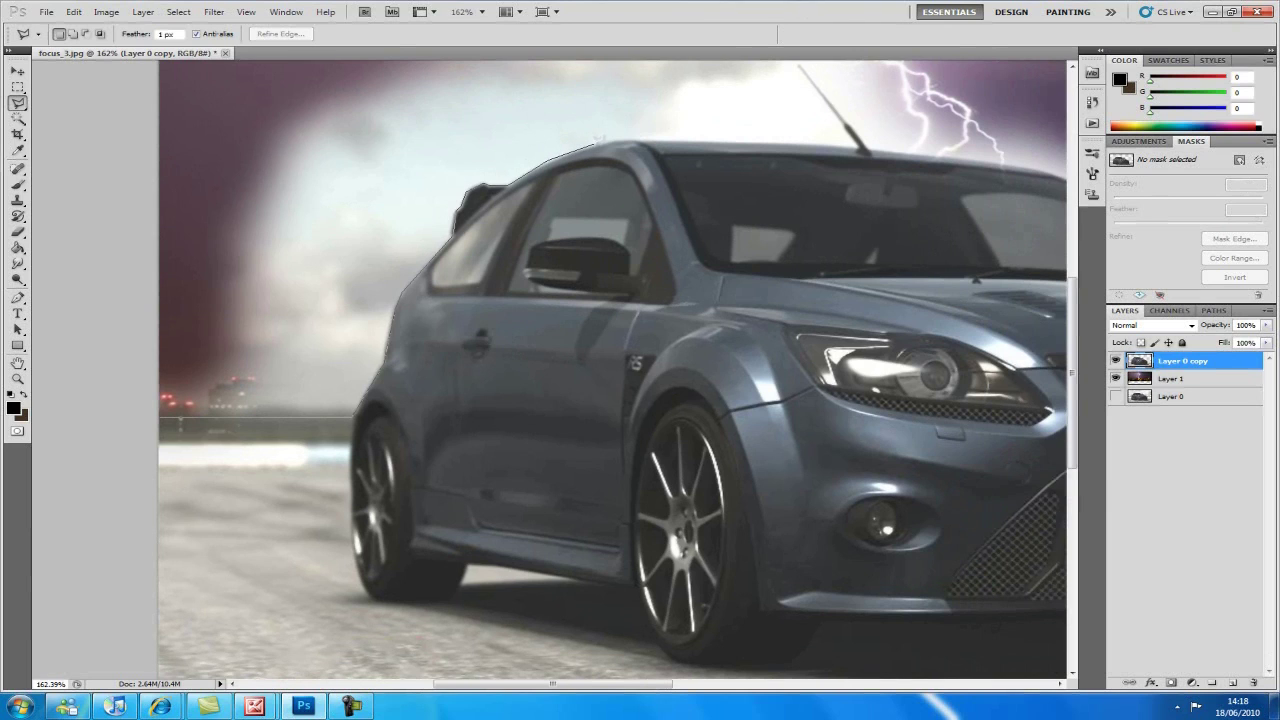
pyautogui.click(600, 141)
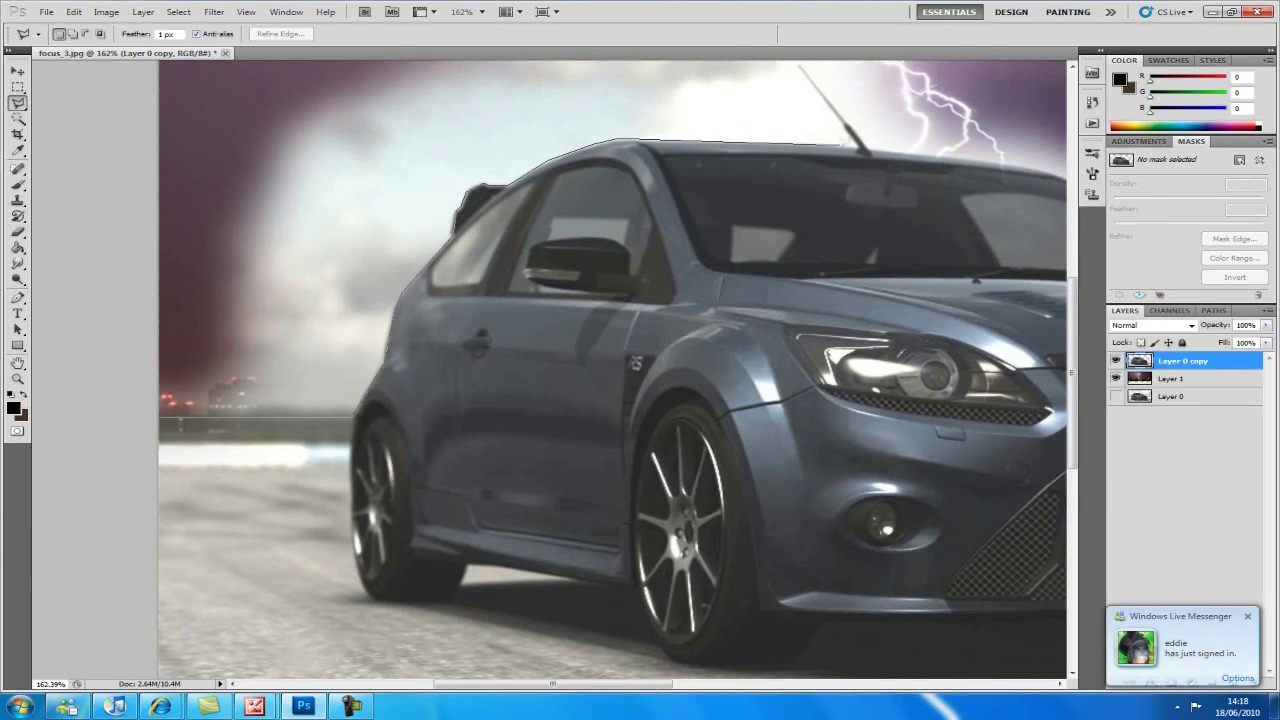
pyautogui.click(859, 146)
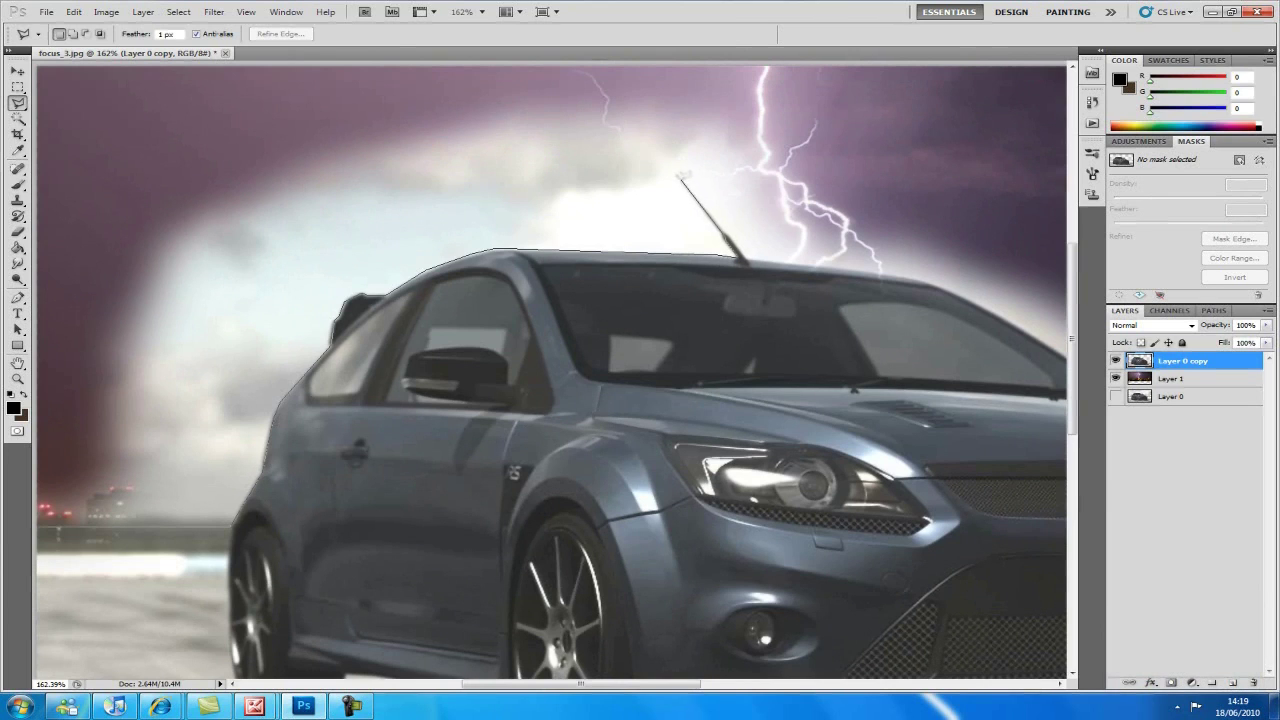
pyautogui.click(678, 179)
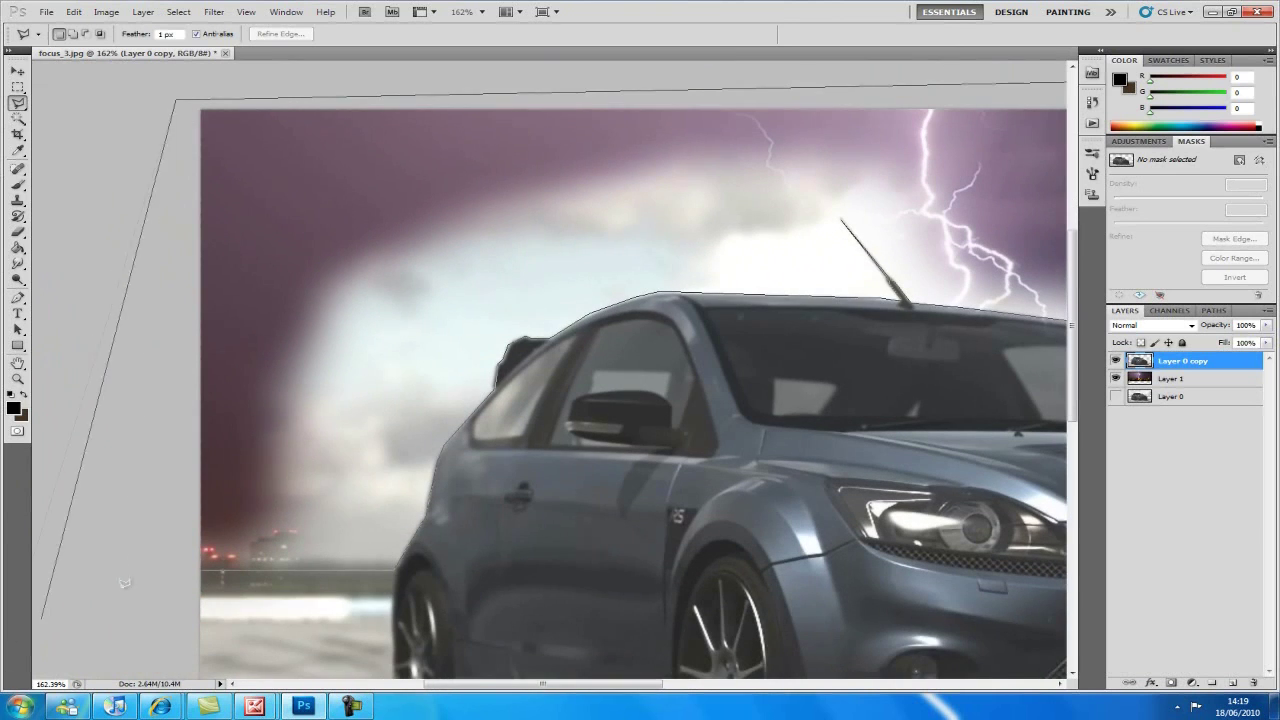
pyautogui.click(143, 554)
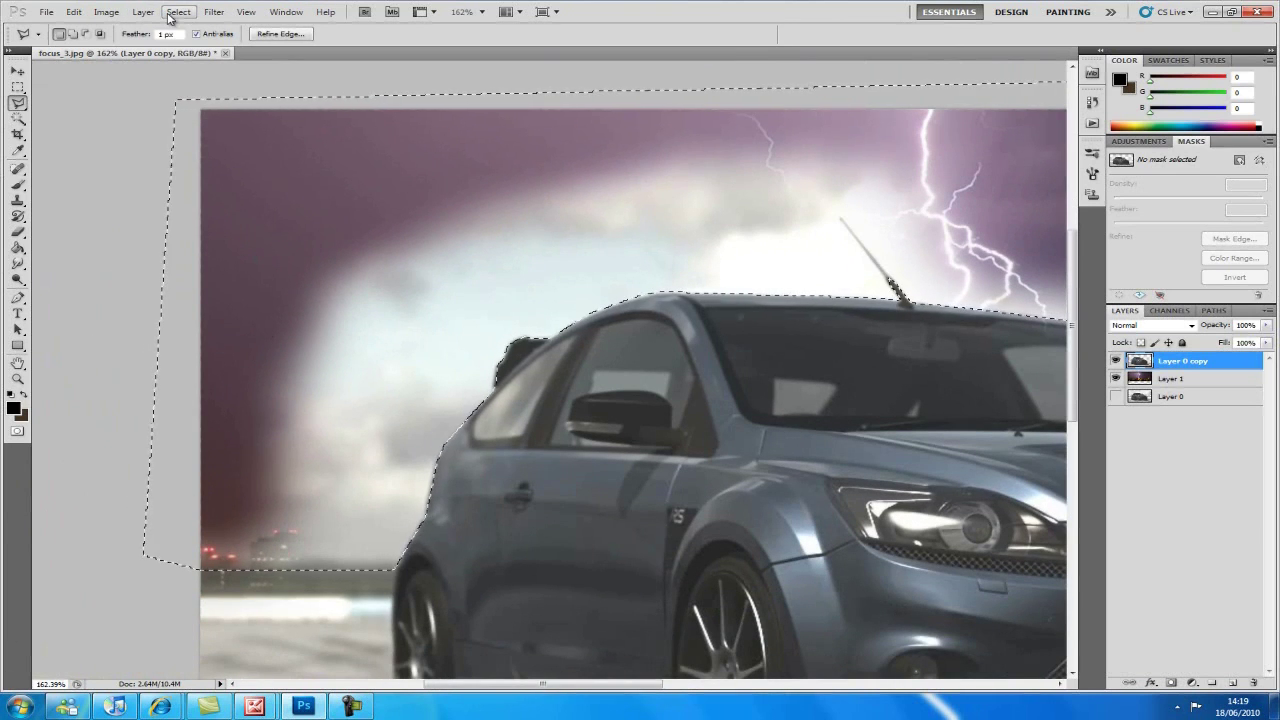
# Step: Fill the selected sky area on Layer 0 copy with Black in Normal mode at 1% opacity
pyautogui.click(74, 11)
pyautogui.click(190, 206)
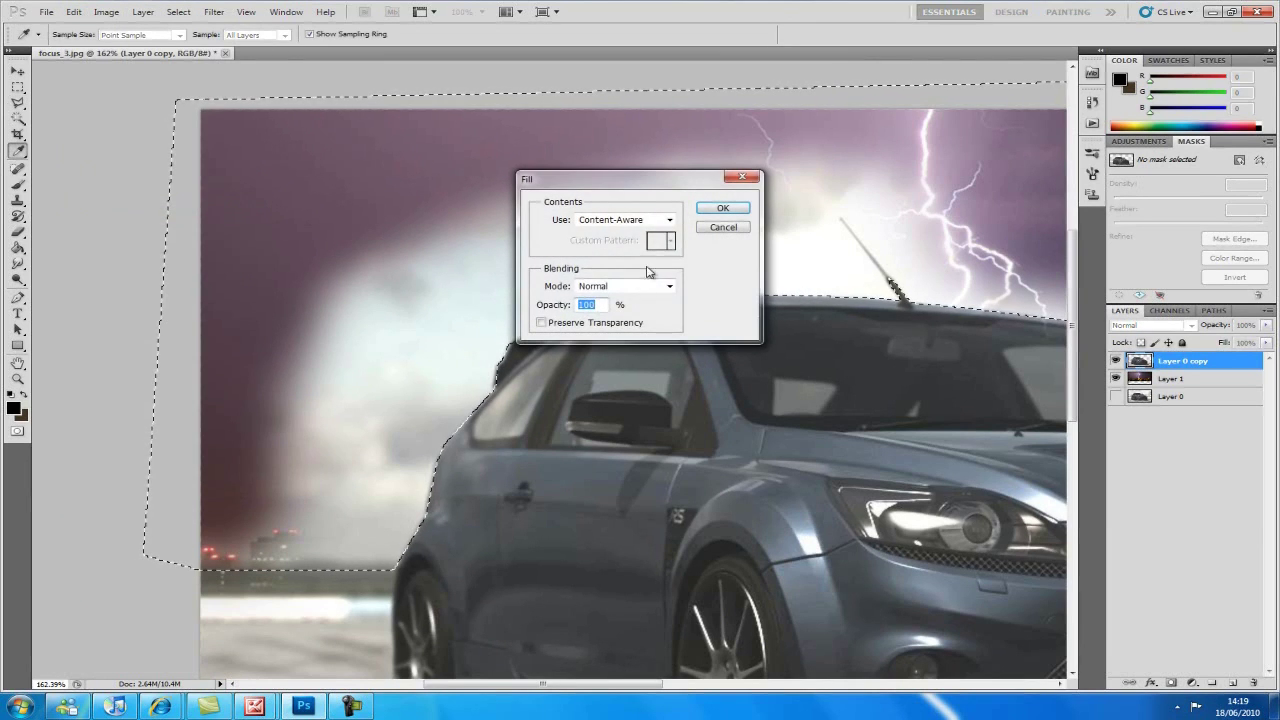
pyautogui.click(640, 220)
pyautogui.click(601, 322)
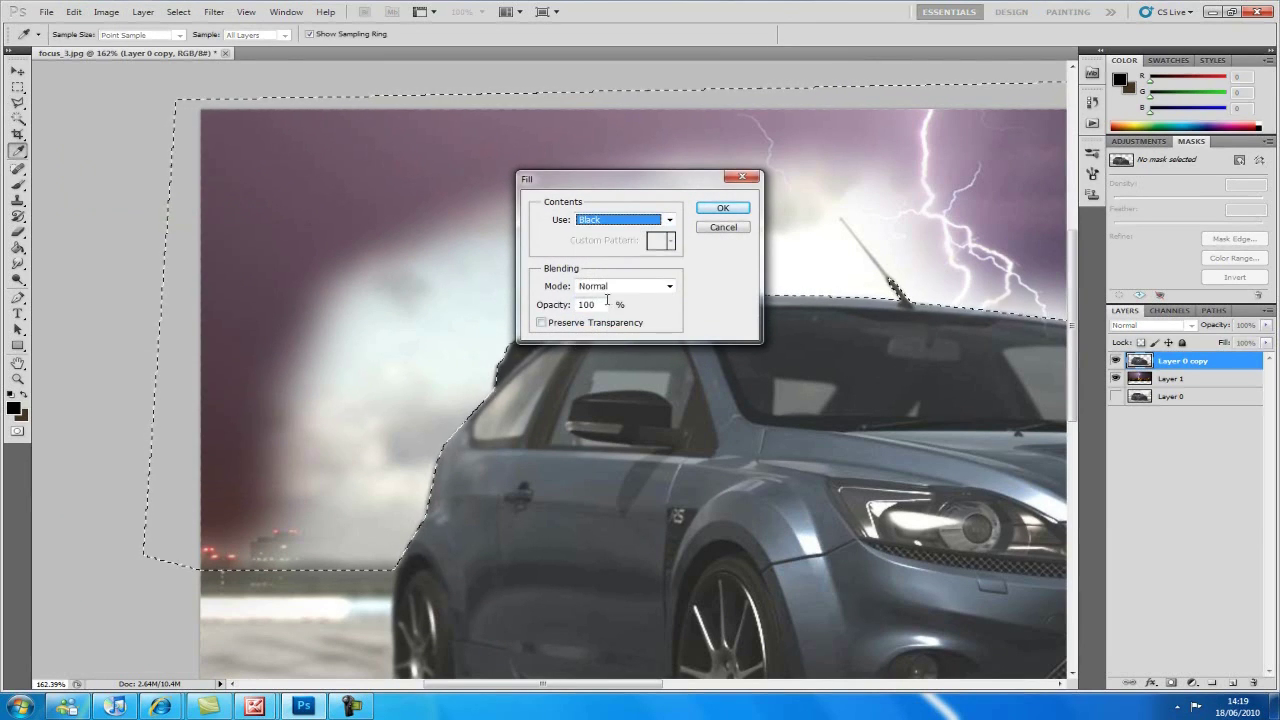
pyautogui.press('Tab')
pyautogui.press('Tab')
pyautogui.write('1')
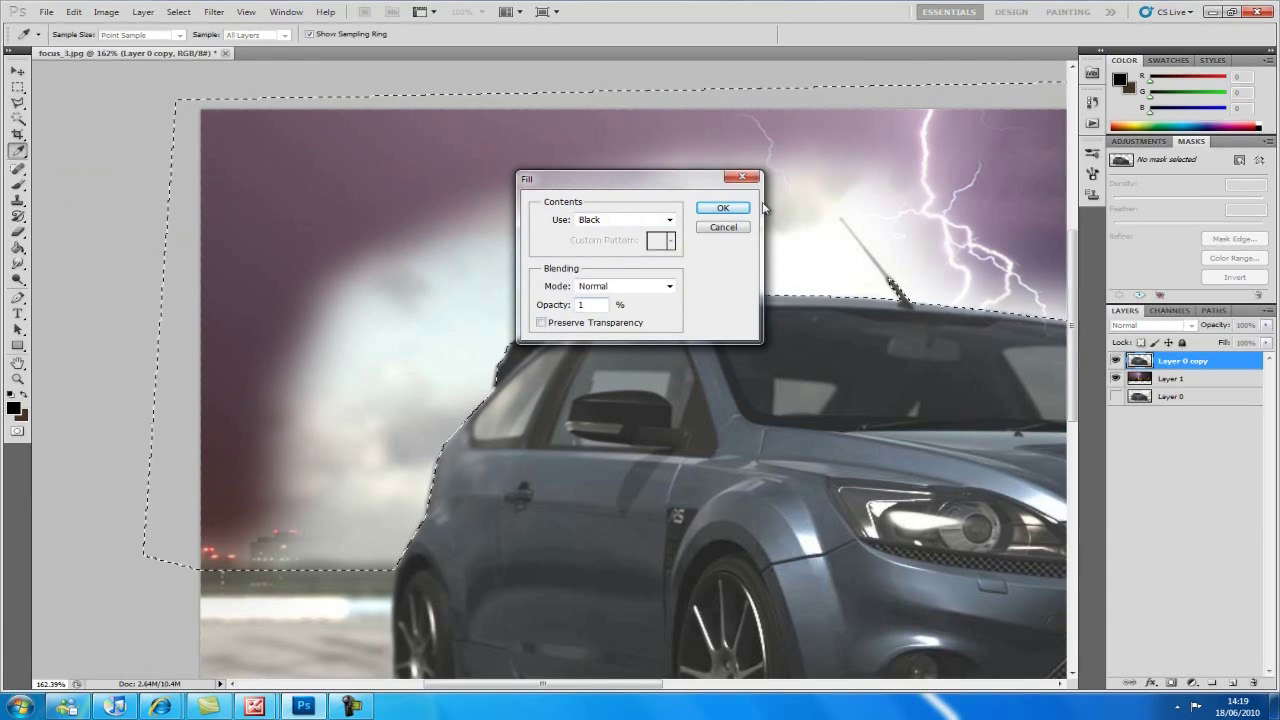
pyautogui.click(723, 208)
# Step: Clear the leftover cloudy sky inside the selection on Layer 0 copy and deselect
pyautogui.press('l')
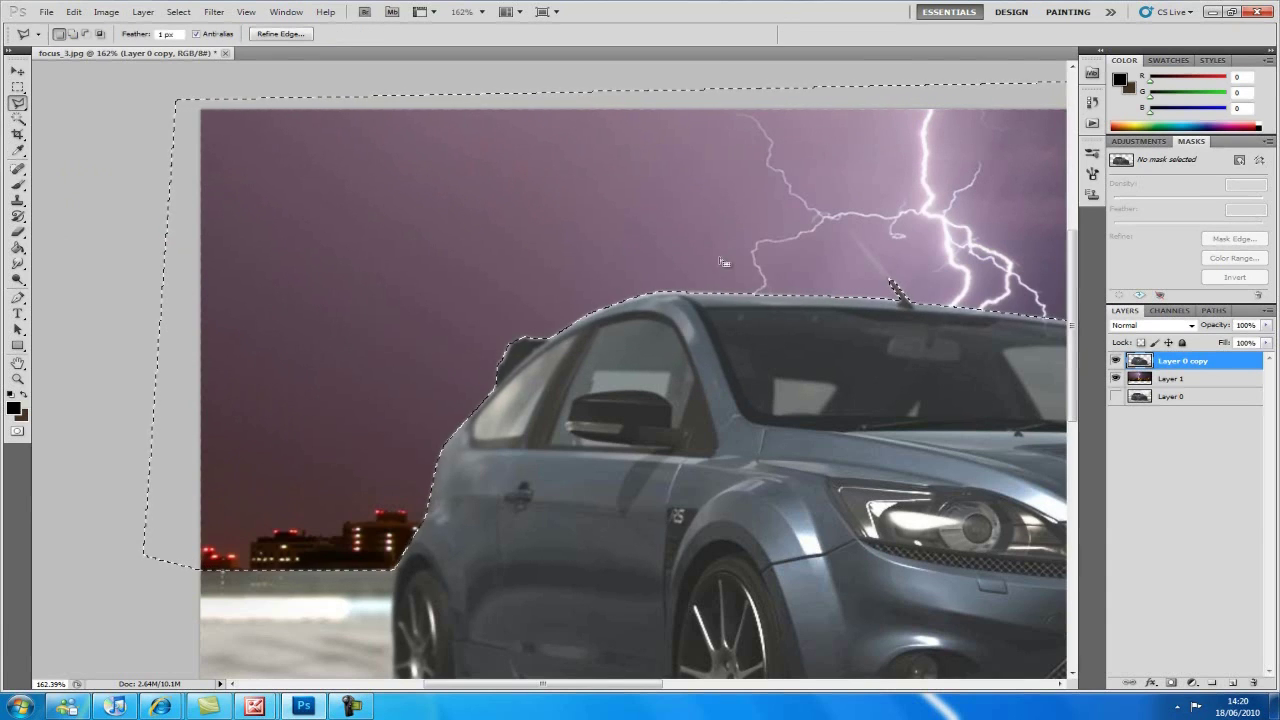
pyautogui.click(178, 12)
pyautogui.click(193, 38)
pyautogui.scroll(-13, 714, 306)
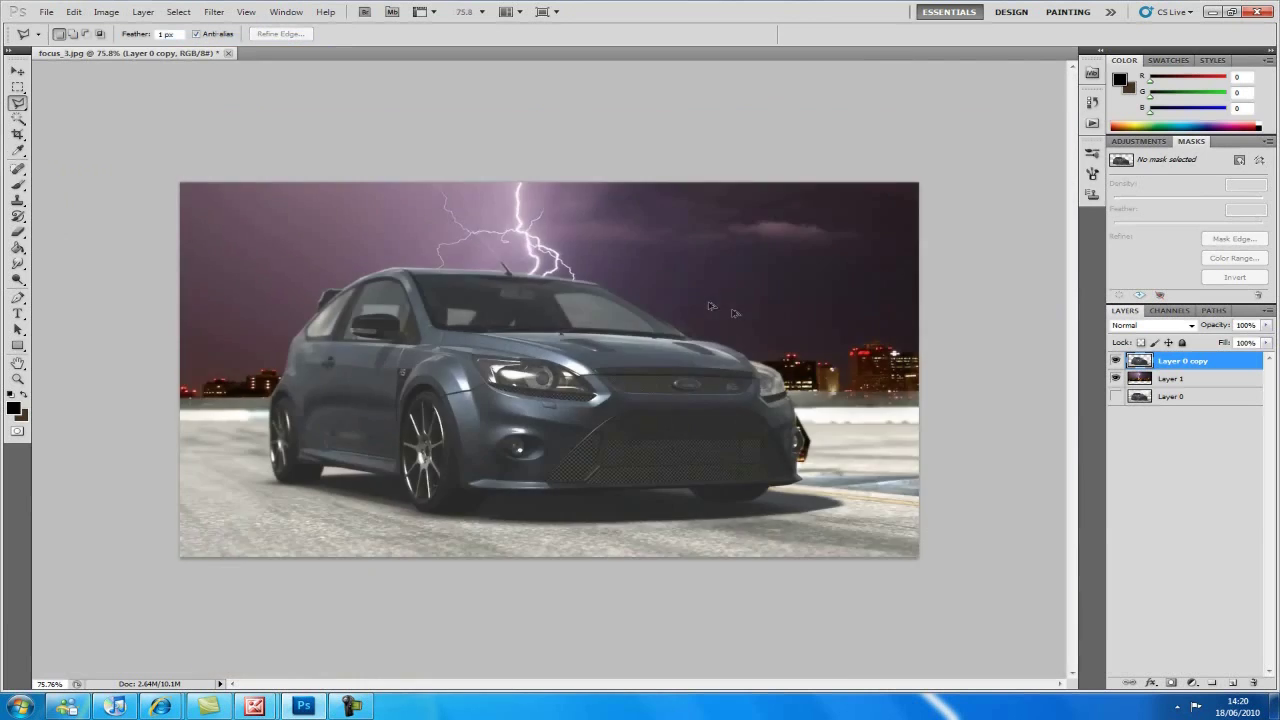
# Step: Merge Layer 2, Layer 3 and Layer 0 copy into a single layer
pyautogui.scroll(4, 703, 314)
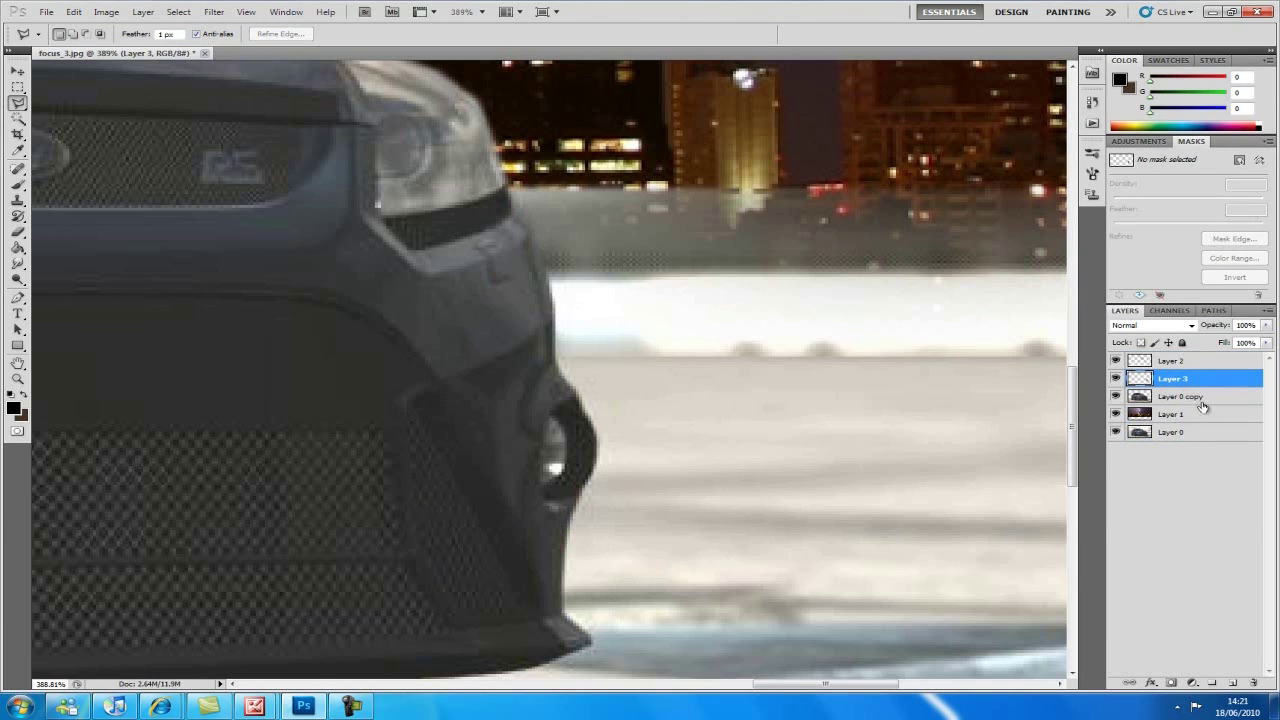
pyautogui.keyDown('shift'); pyautogui.click(1180, 362); pyautogui.keyUp('shift')
pyautogui.rightClick(1180, 398)
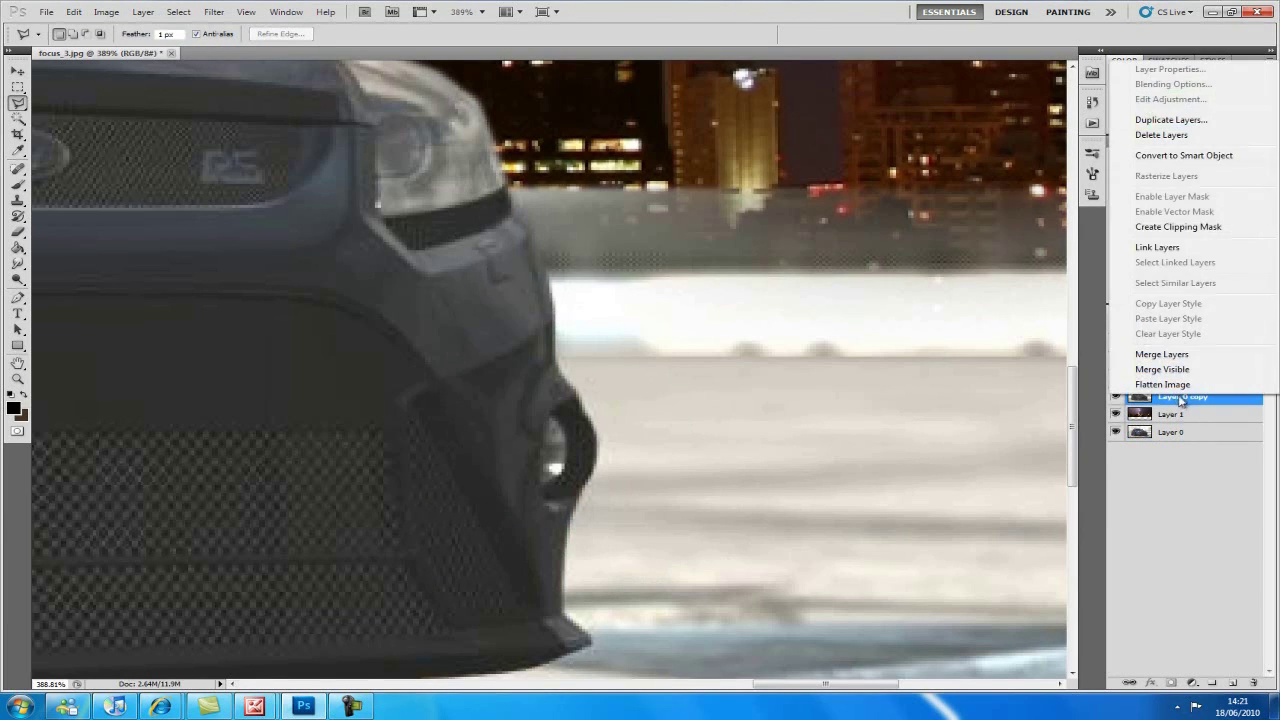
pyautogui.click(1175, 355)
pyautogui.scroll(-2, 465, 407)
pyautogui.scroll(-4, 465, 407)
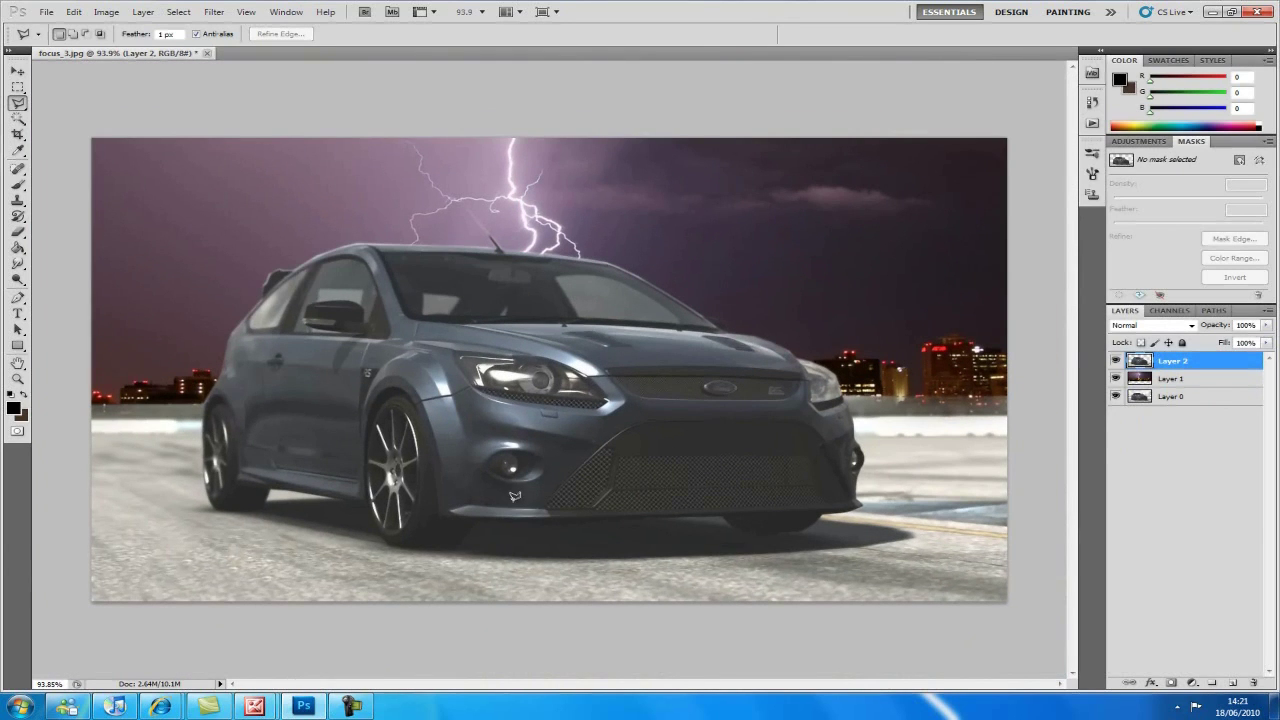
pyautogui.click(19, 74)
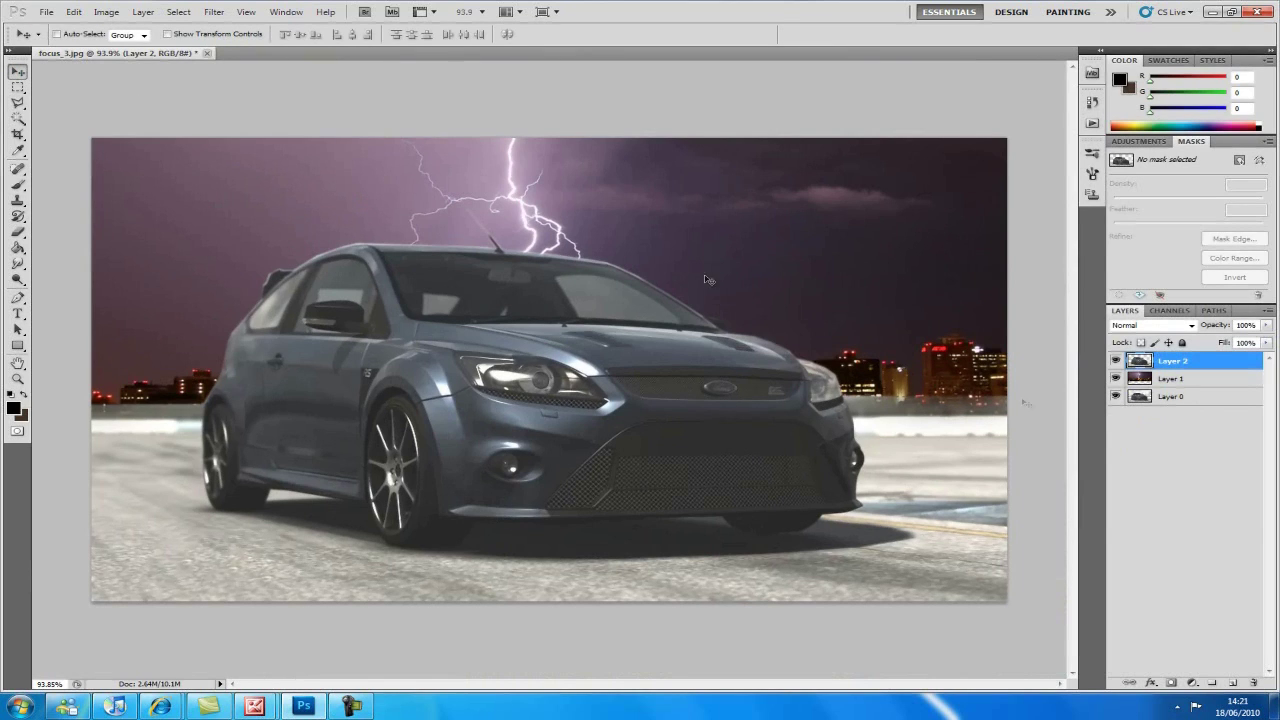
pyautogui.click(84, 17)
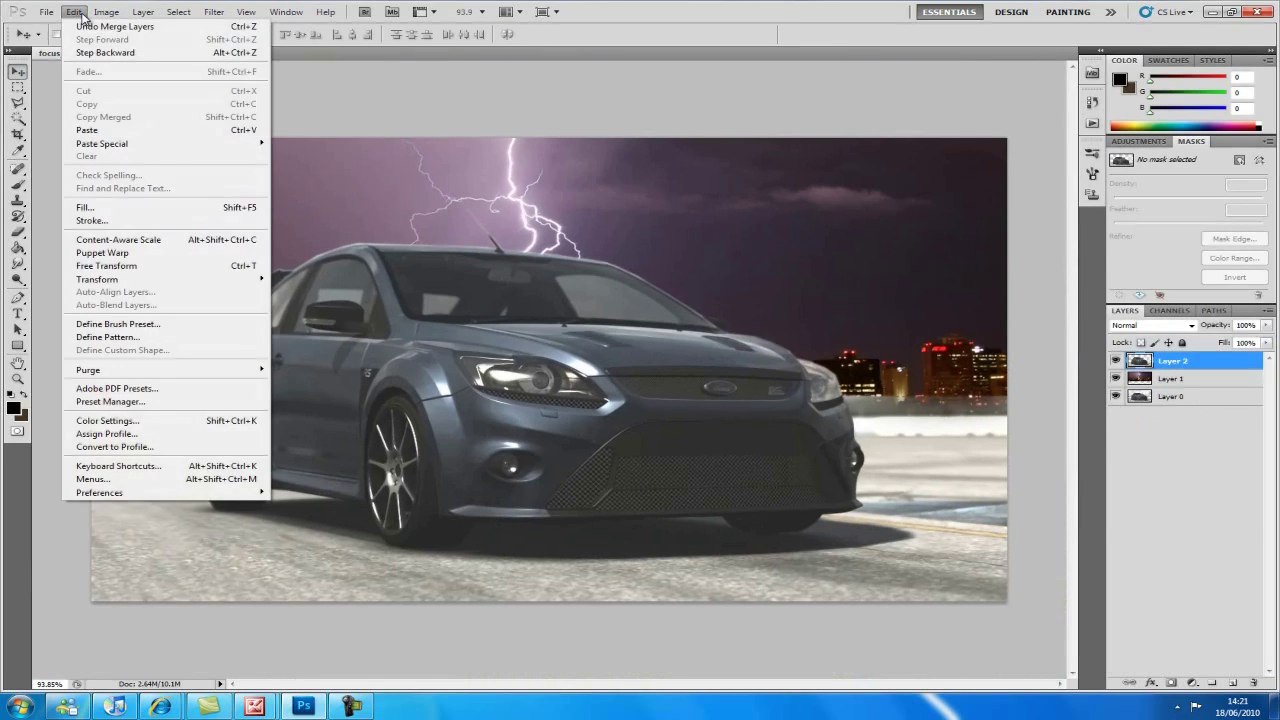
pyautogui.click(352, 708)
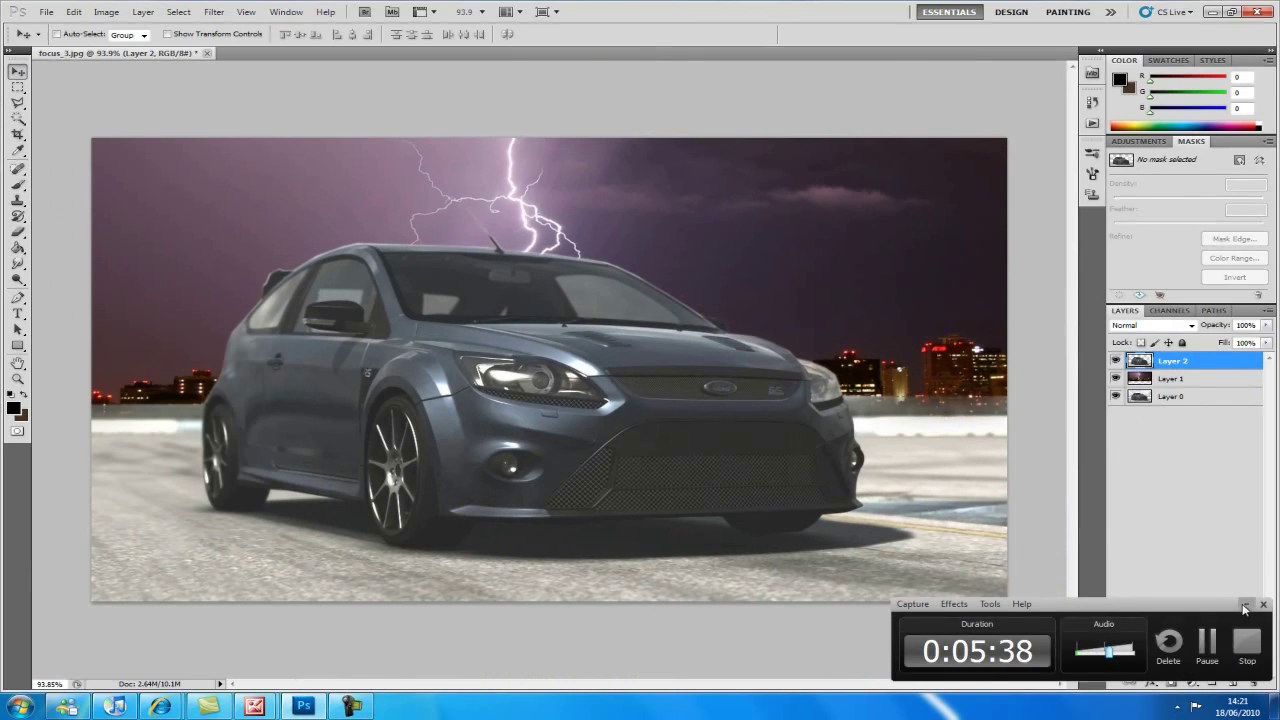
pyautogui.click(74, 12)
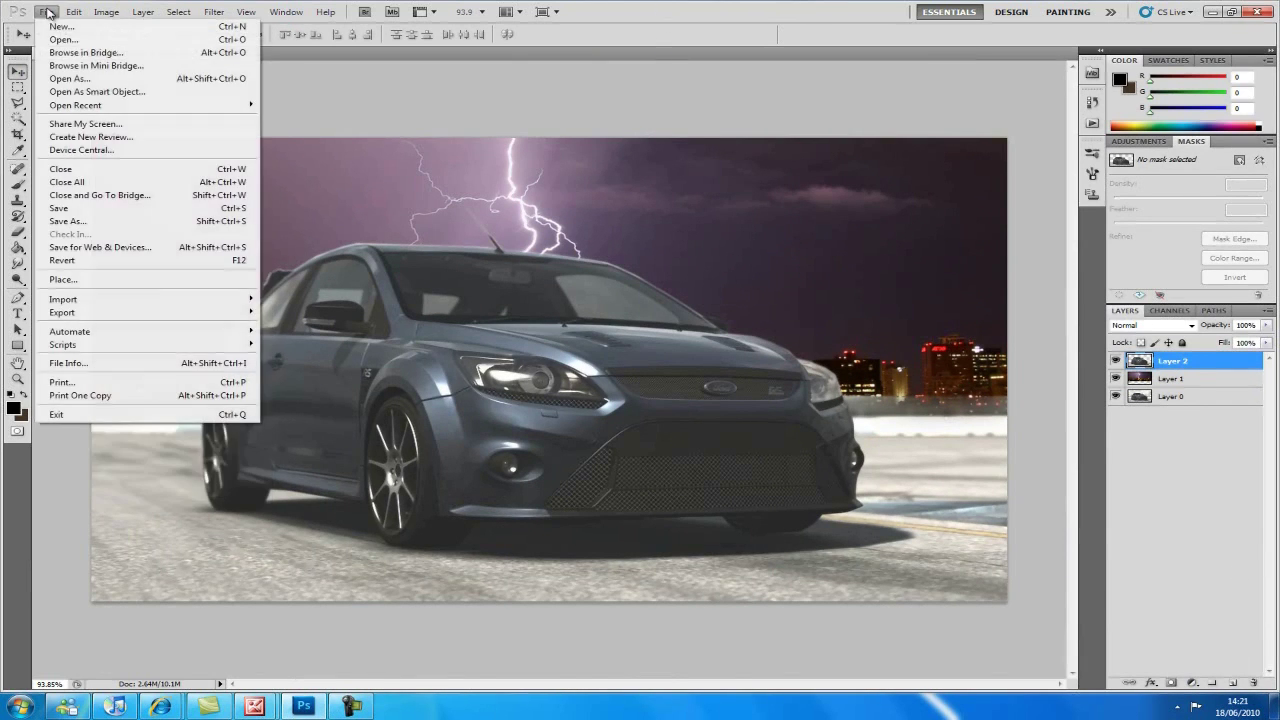
# Step: Darken the car layer with a Brightness/Contrast adjustment of brightness -81 and contrast 100
pyautogui.moveTo(106, 12)
pyautogui.moveTo(140, 46)
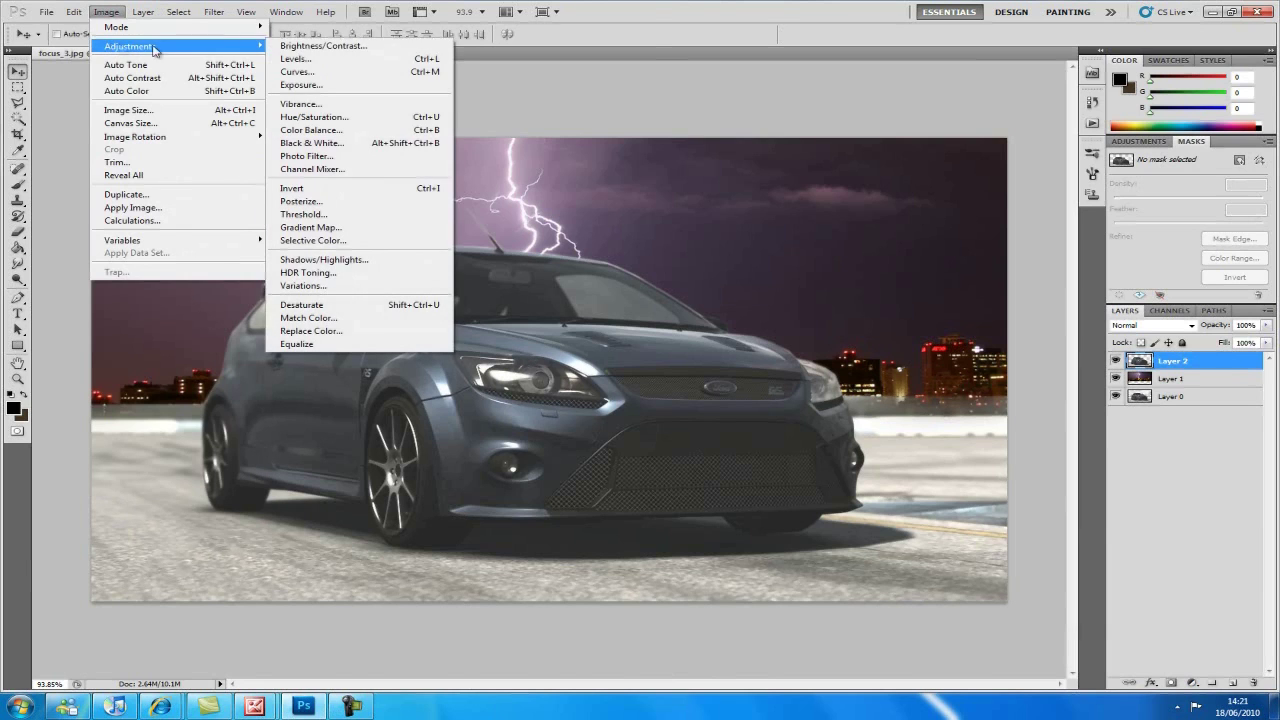
pyautogui.click(318, 46)
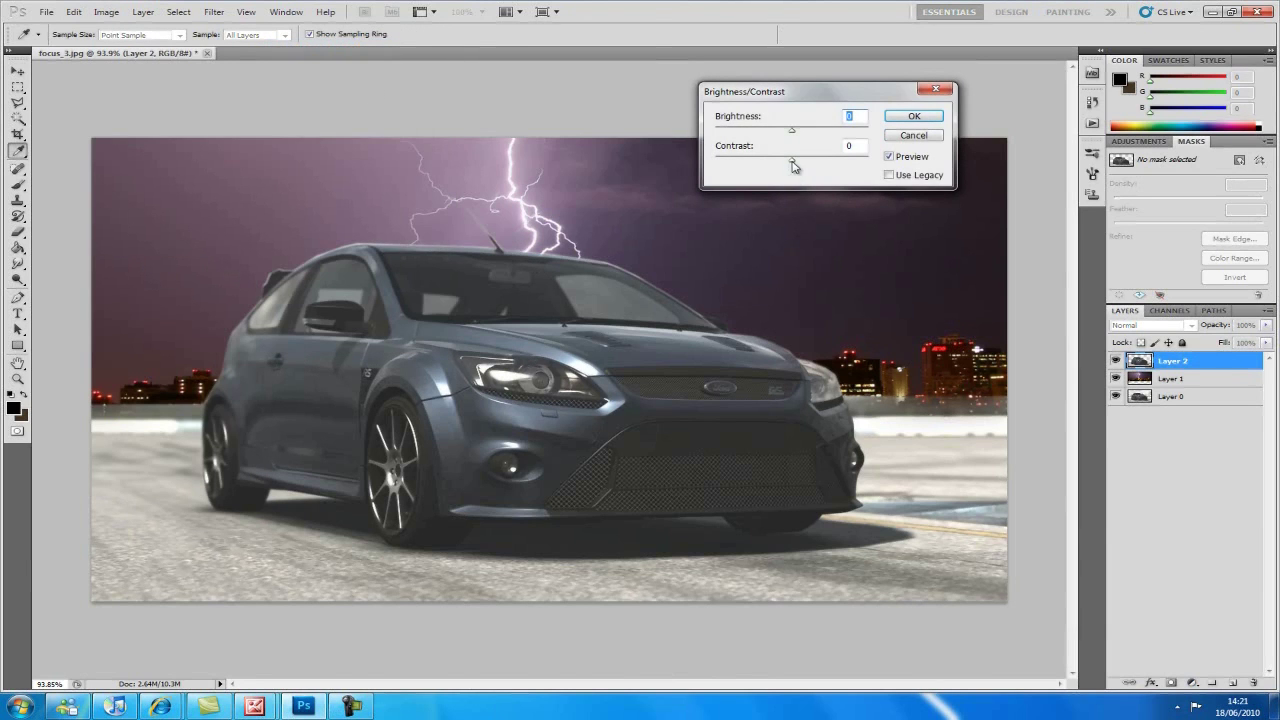
pyautogui.moveTo(792, 162); pyautogui.dragTo(900, 168)
pyautogui.moveTo(792, 132); pyautogui.dragTo(757, 139)
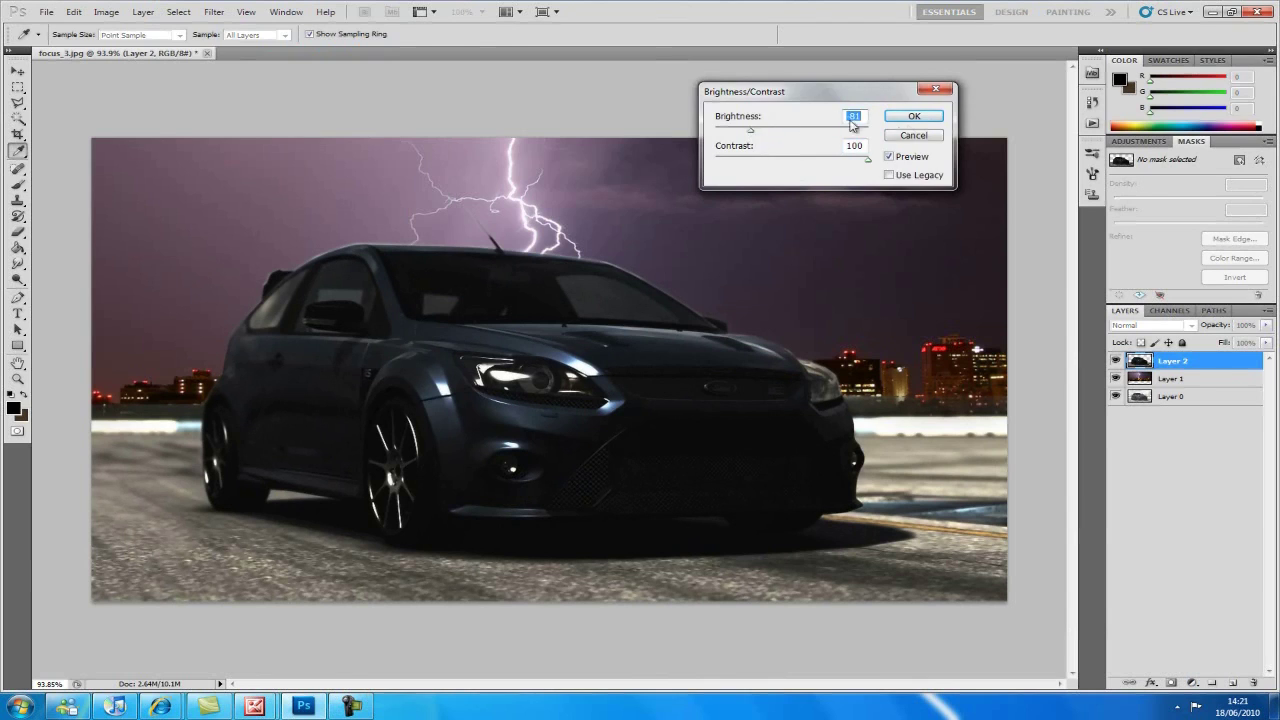
pyautogui.press('Return')
pyautogui.press('v')
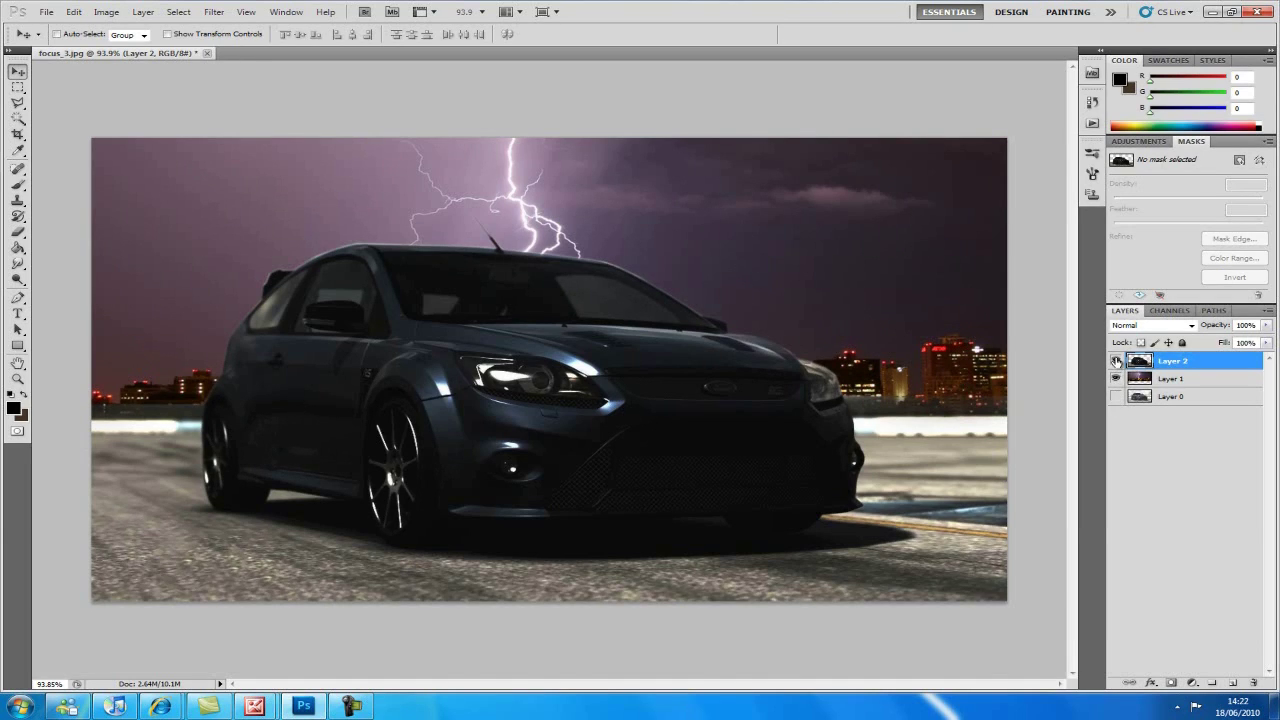
# Step: Switch Layer 2 off and on to compare it with the city picture beneath, leaving Layer 2 hidden
pyautogui.click(1116, 361)
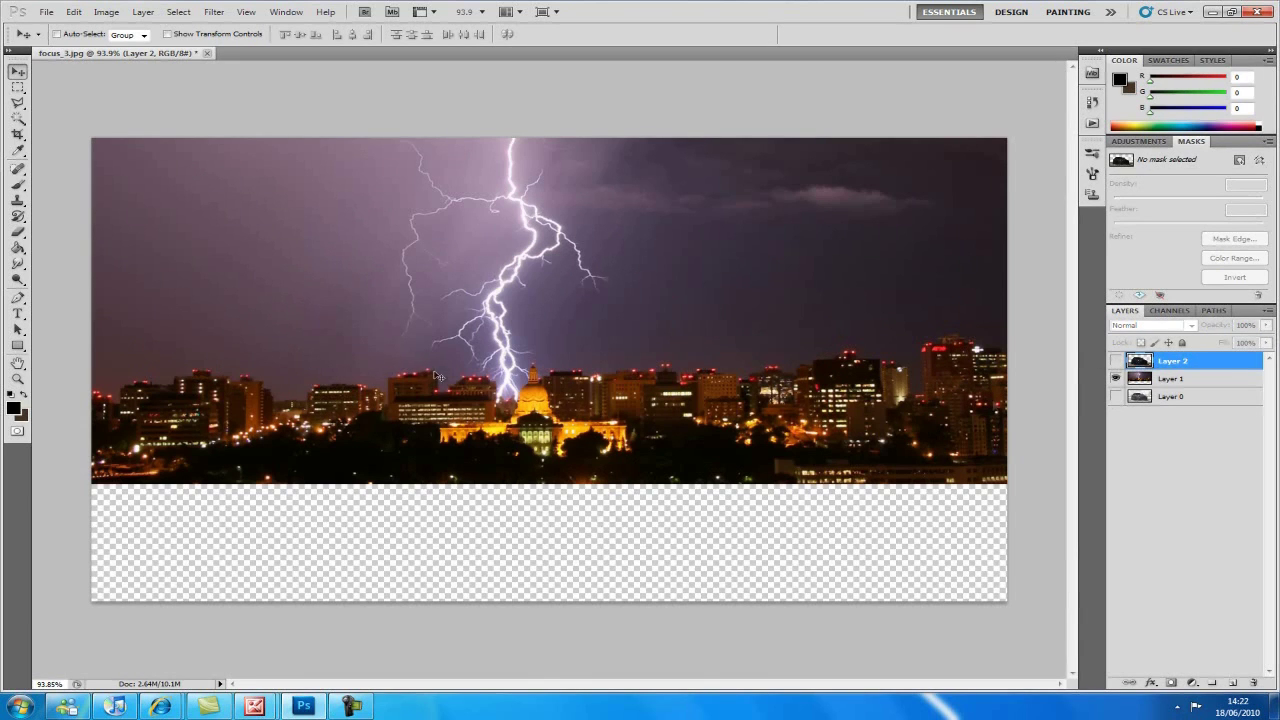
pyautogui.click(1116, 361)
pyautogui.click(1116, 361)
pyautogui.click(1116, 361)
pyautogui.click(1116, 361)
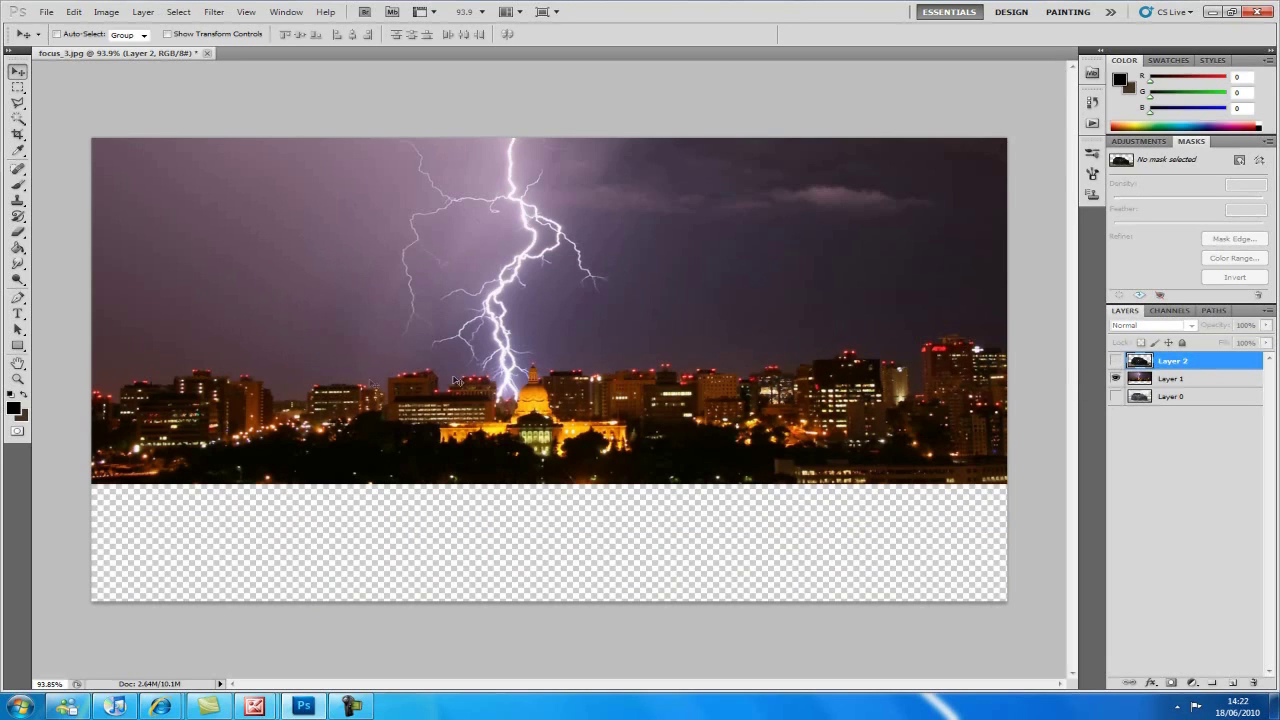
# Step: Copy a rectangle of the city skyline beside the lit domed building from Layer 1 to a new layer
pyautogui.click(17, 87)
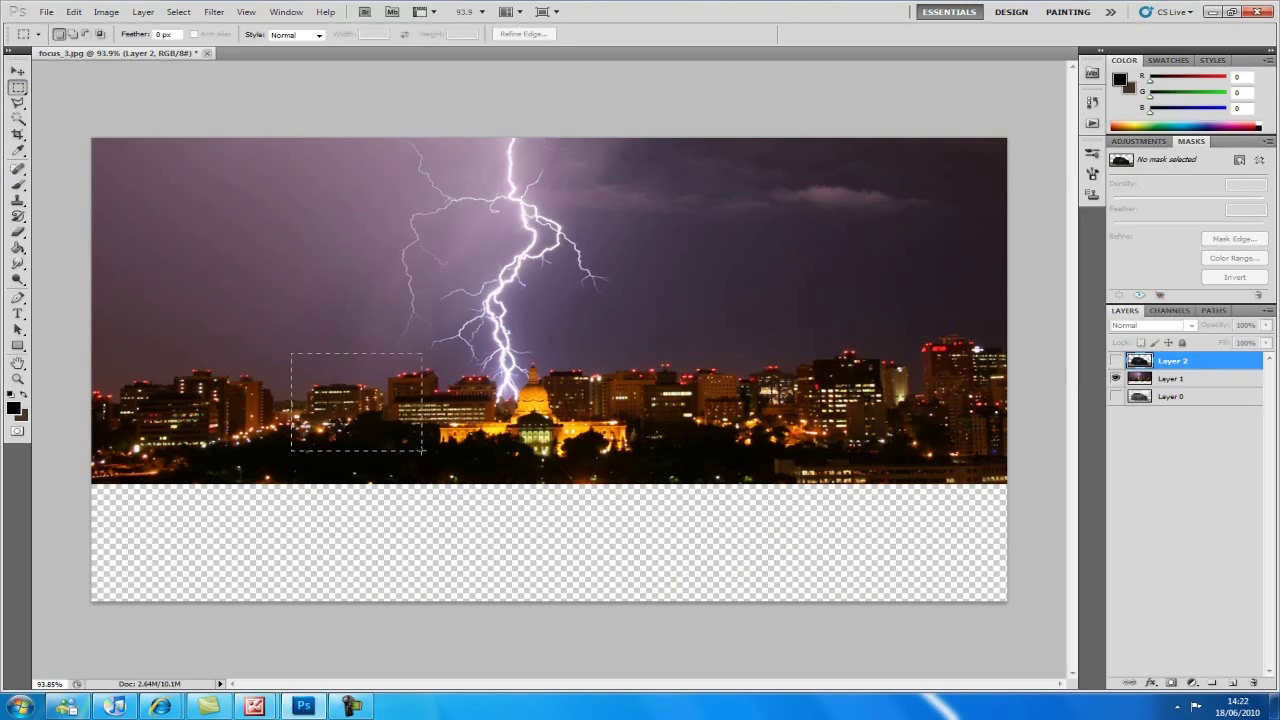
pyautogui.moveTo(422, 451)
pyautogui.mouseDown()
pyautogui.moveTo(436, 412)
pyautogui.moveTo(411, 435)
pyautogui.mouseUp()
pyautogui.moveTo(225, 352); pyautogui.dragTo(412, 452)
pyautogui.hotkey('ctrl', 'j')
pyautogui.press('v')
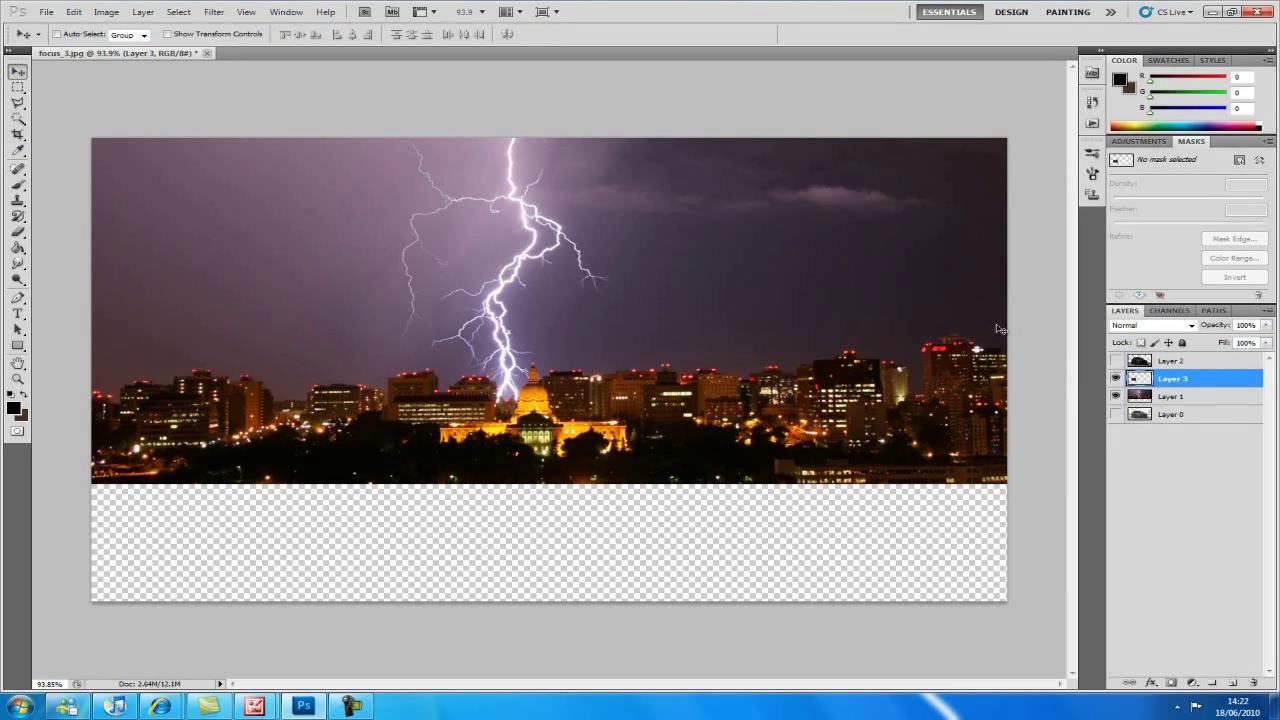
# Step: Show Layer 2 again, place the skyline piece above it in the layer order and move it over the car's side
pyautogui.click(1116, 360)
pyautogui.moveTo(1140, 386); pyautogui.dragTo(1142, 356)
pyautogui.moveTo(317, 404); pyautogui.dragTo(296, 437)
# Step: Distort the skyline piece by pulling its lower front corner down to follow the car's perspective and reposition it between the wheels
pyautogui.click(68, 13)
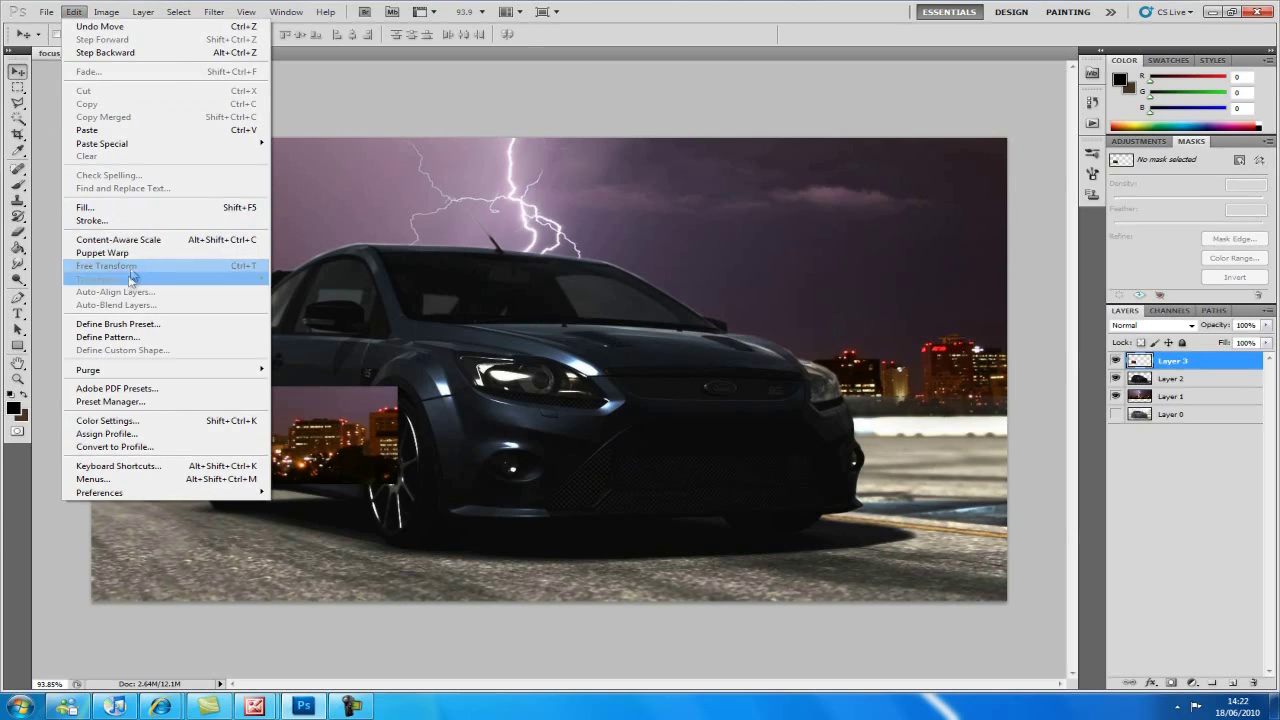
pyautogui.moveTo(138, 279)
pyautogui.click(325, 337)
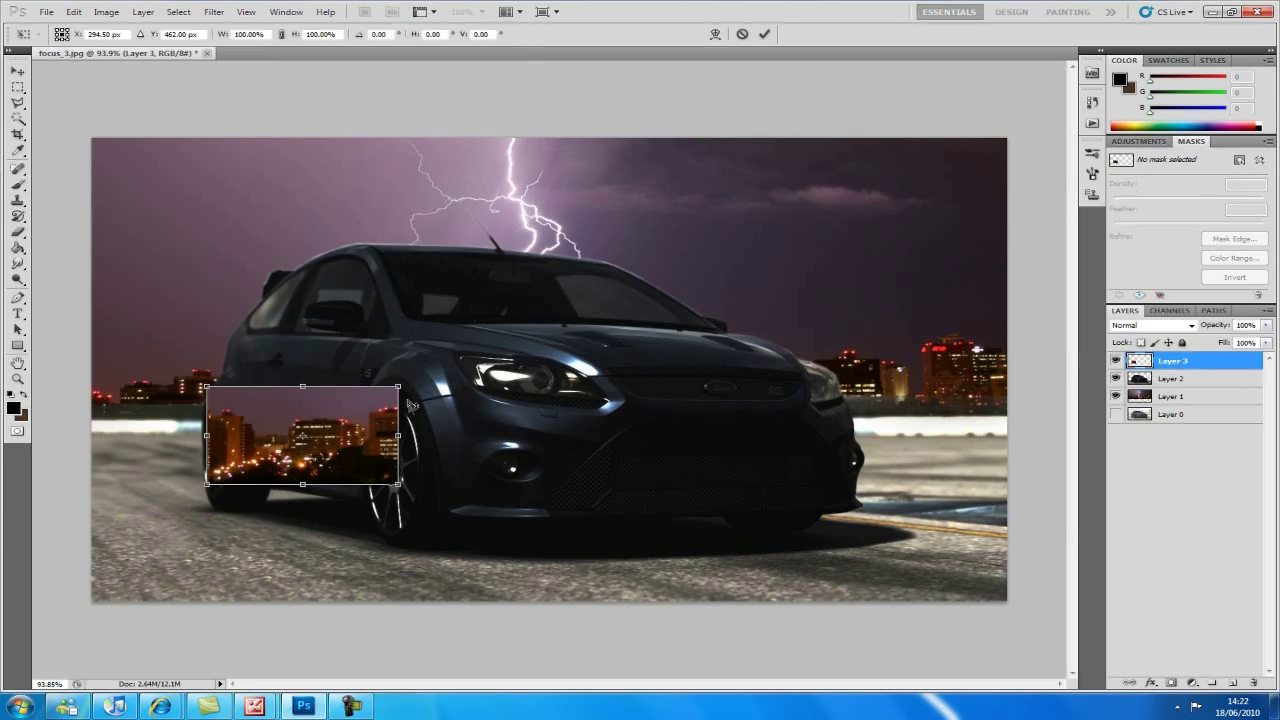
pyautogui.moveTo(397, 387); pyautogui.dragTo(401, 386)
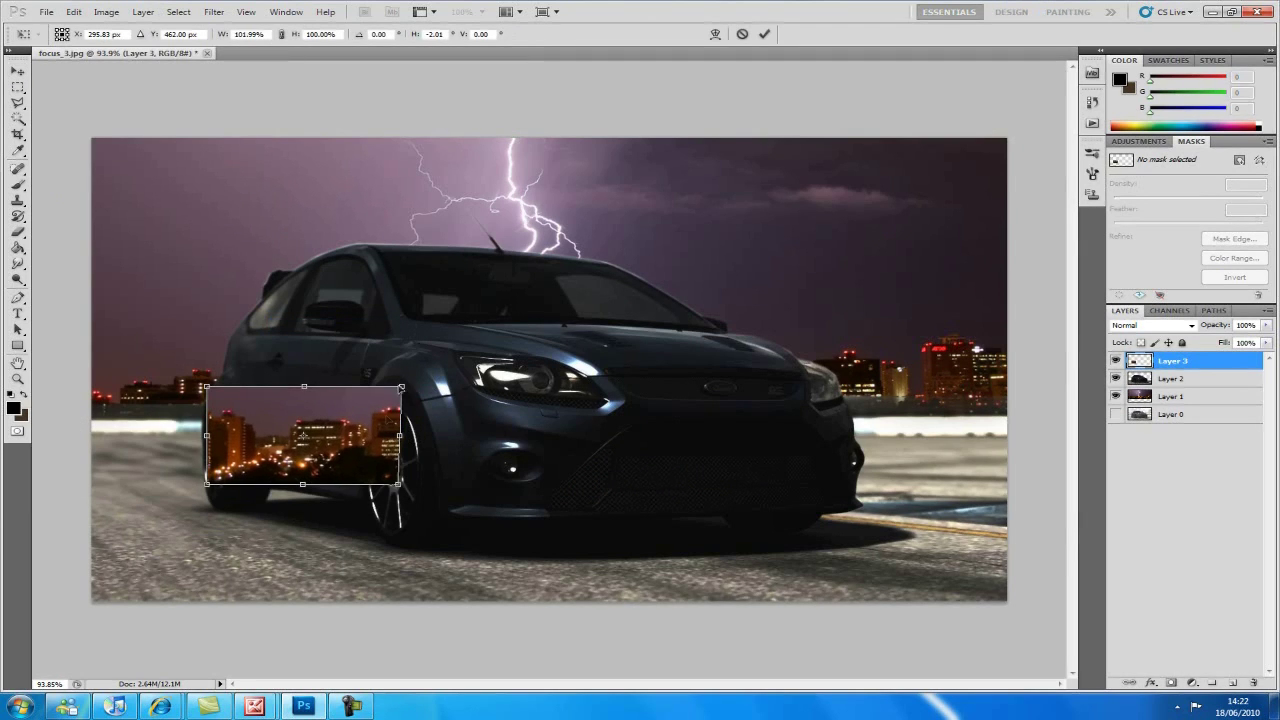
pyautogui.moveTo(398, 484); pyautogui.dragTo(370, 528)
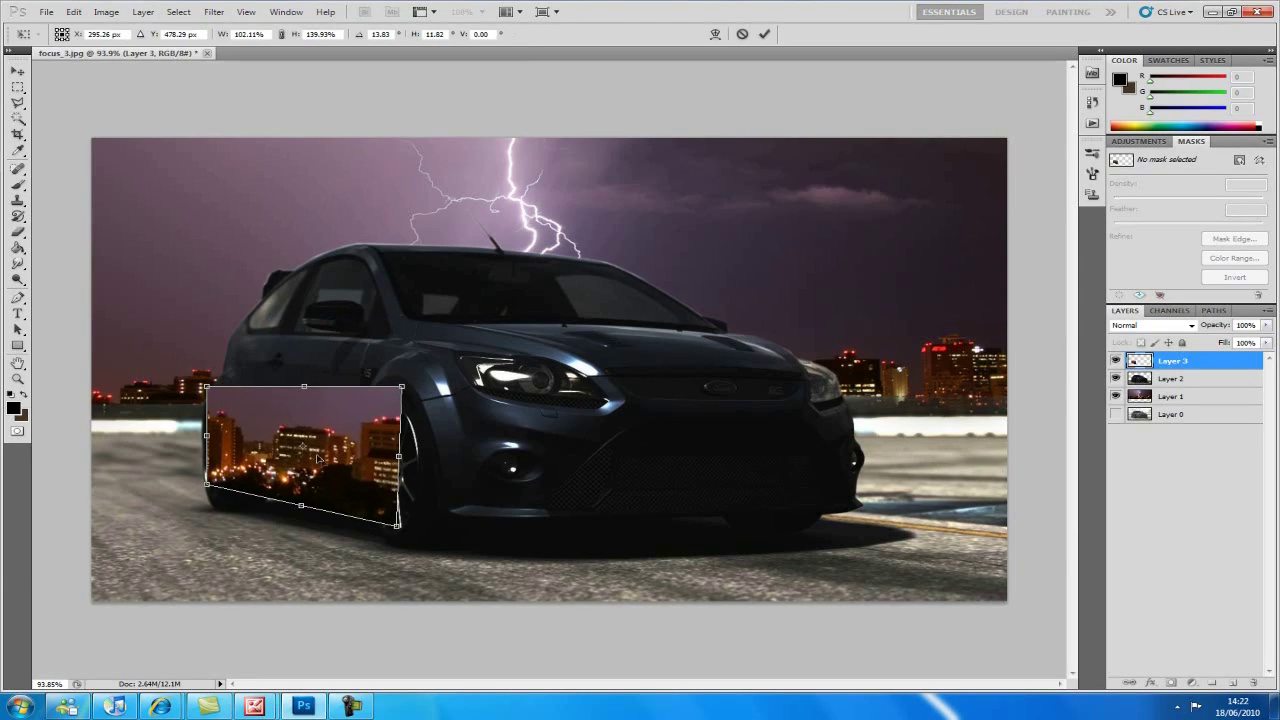
pyautogui.moveTo(317, 458); pyautogui.dragTo(279, 432)
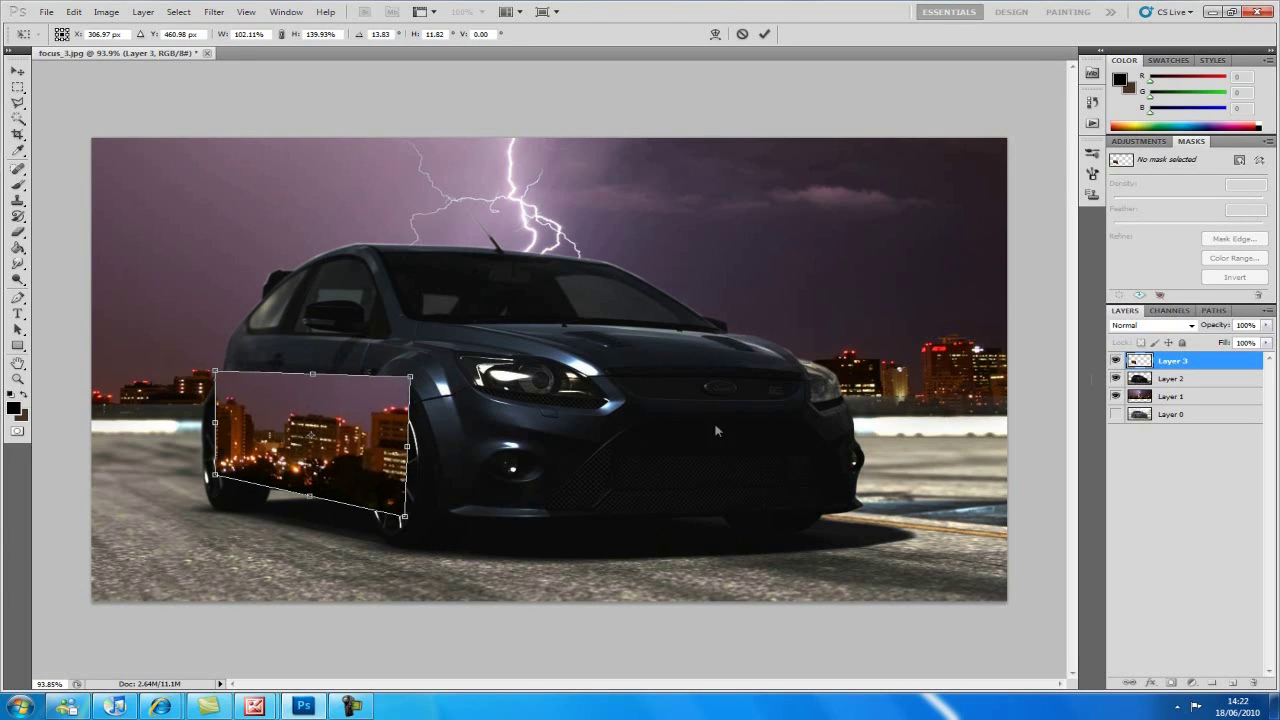
# Step: Lower the skyline piece's opacity to 14% and apply the distortion
pyautogui.click(1265, 326)
pyautogui.moveTo(1266, 345); pyautogui.dragTo(1198, 350)
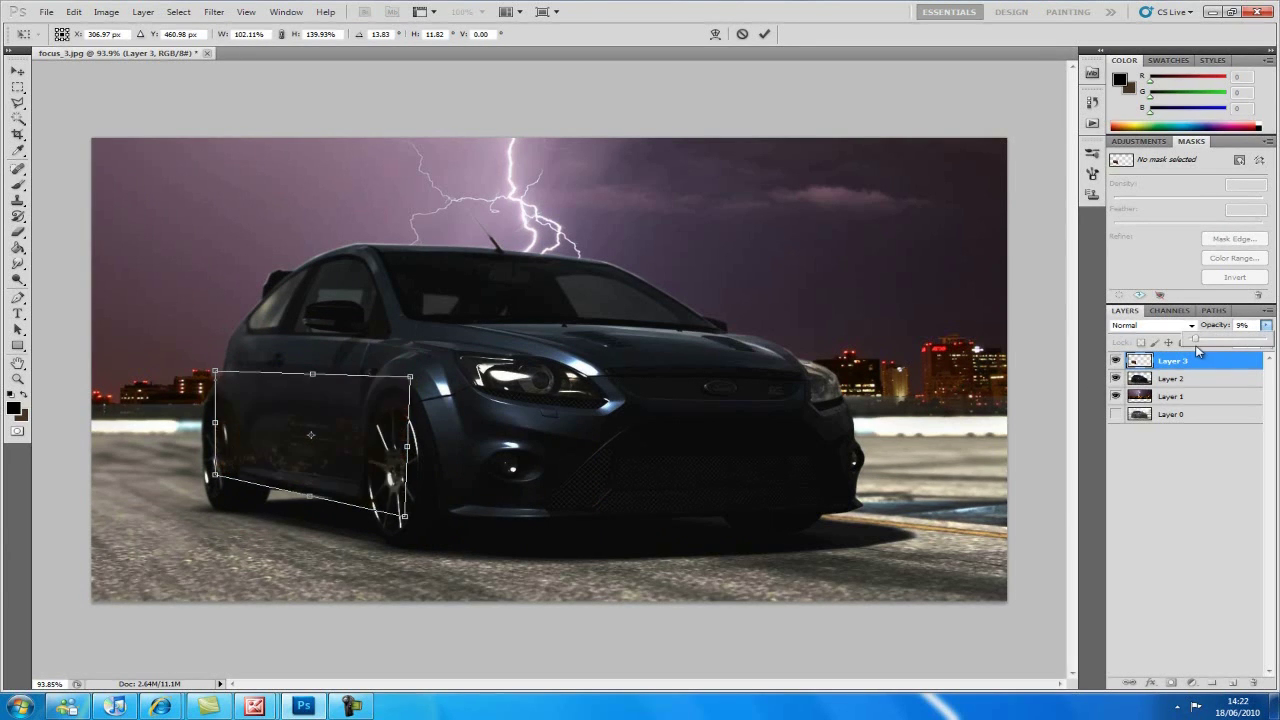
pyautogui.click(1029, 311)
pyautogui.press('Return')
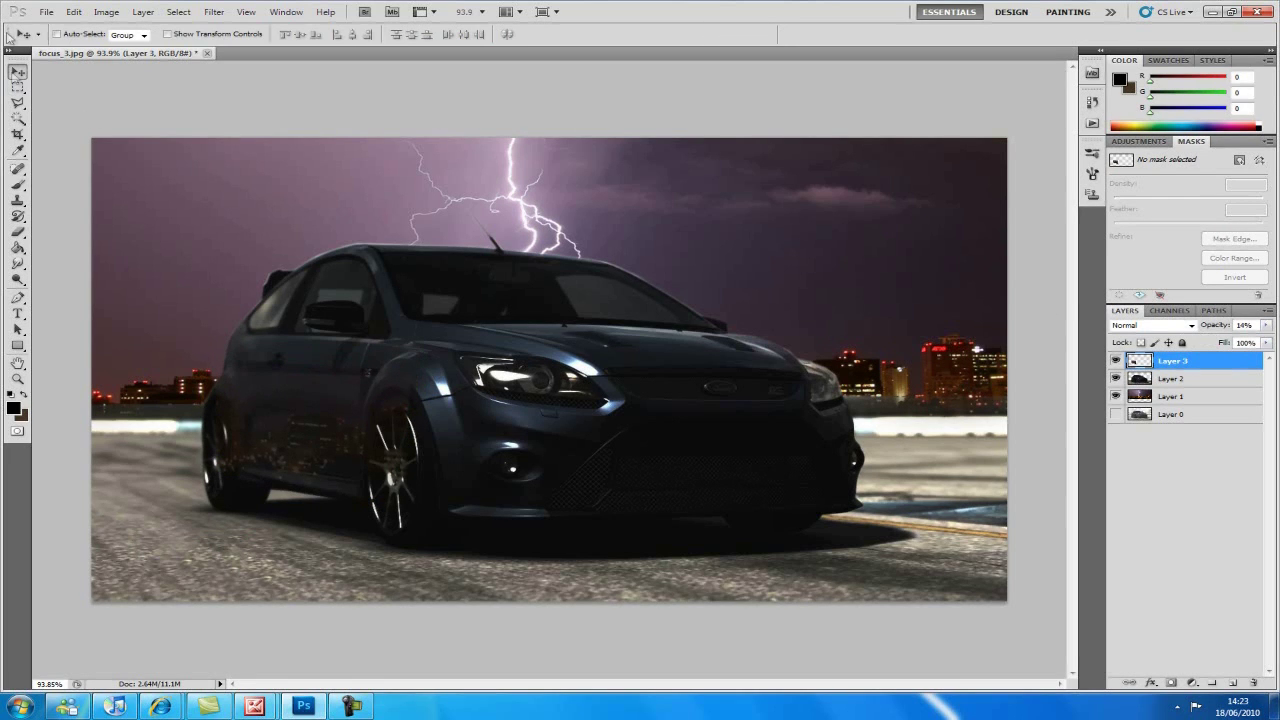
# Step: Erase the skyline piece's hard edges around the door and front wheel with a soft 164 px eraser
pyautogui.click(18, 231)
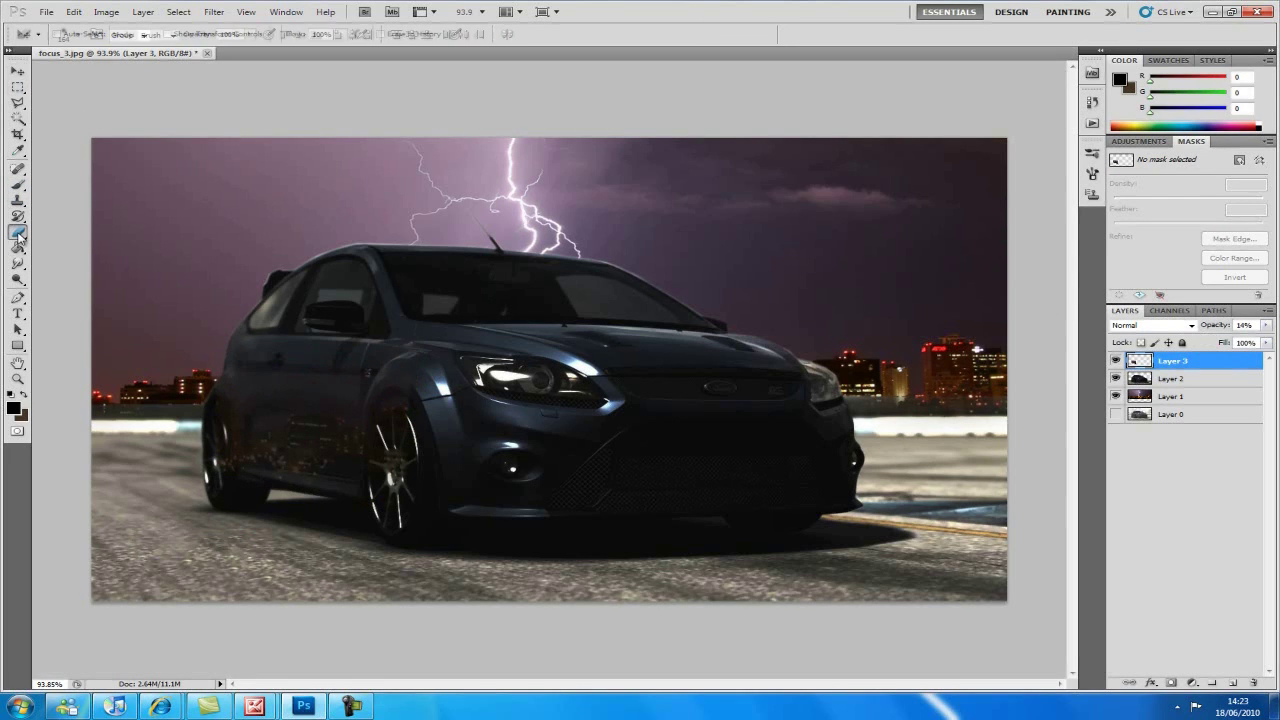
pyautogui.moveTo(329, 352)
pyautogui.mouseDown()
pyautogui.moveTo(416, 370)
pyautogui.moveTo(222, 349)
pyautogui.moveTo(350, 348)
pyautogui.moveTo(404, 371)
pyautogui.moveTo(411, 467)
pyautogui.mouseUp()
pyautogui.scroll(-4, 706, 326)
pyautogui.hotkey('ctrl', '0')
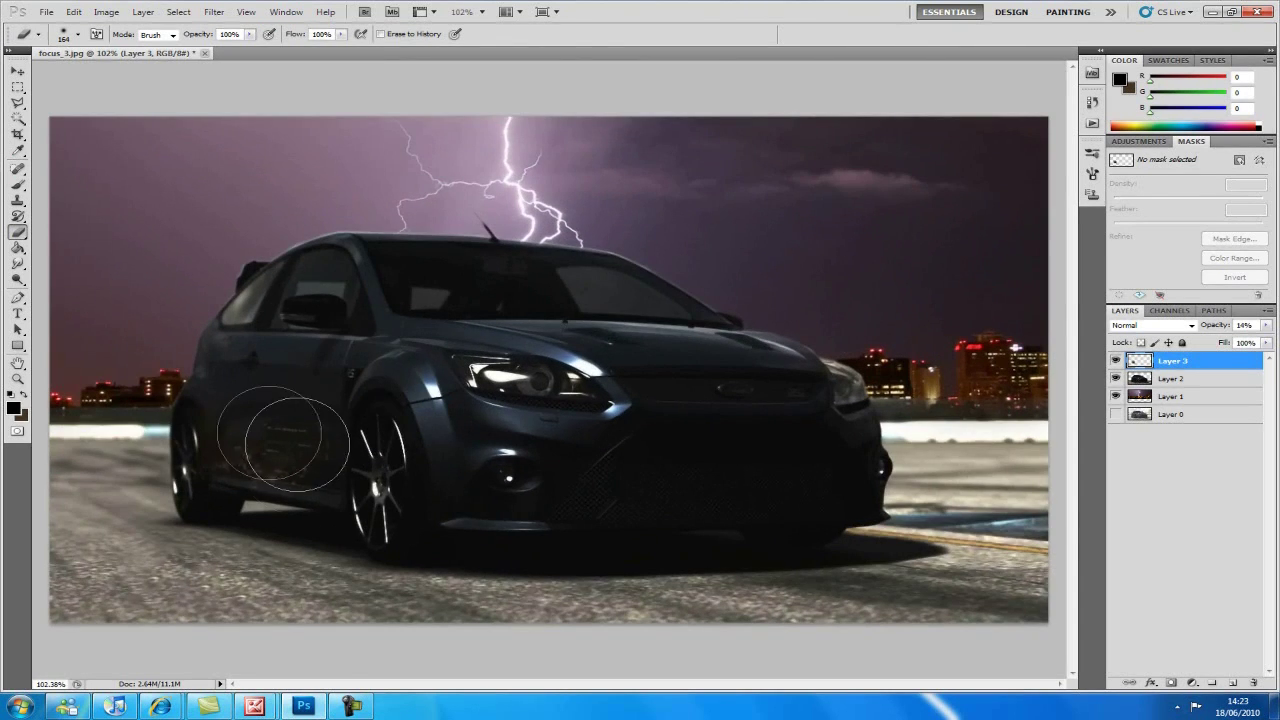
pyautogui.scroll(-1, 637, 452)
pyautogui.scroll(4, 674, 418)
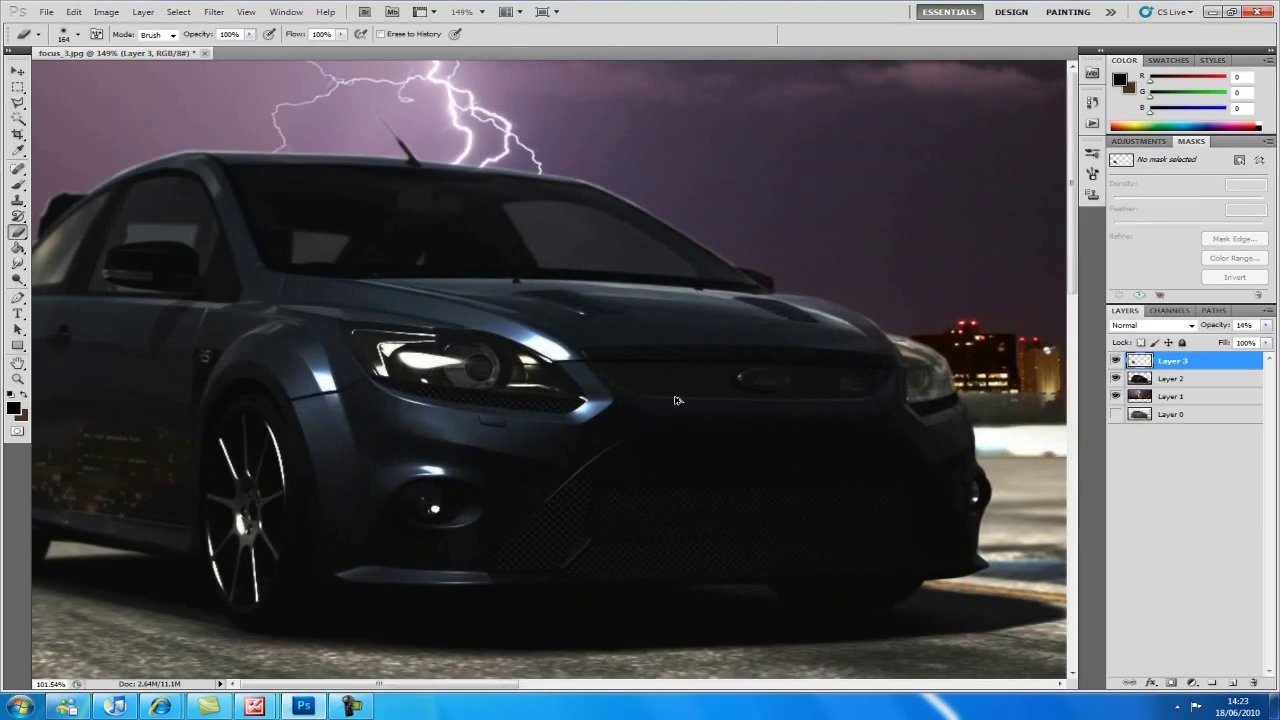
pyautogui.scroll(-4, 674, 418)
# Step: Duplicate the skyline reflection layer, move the copy onto the front bumper below the fog light and trim its excess with the eraser
pyautogui.click(17, 71)
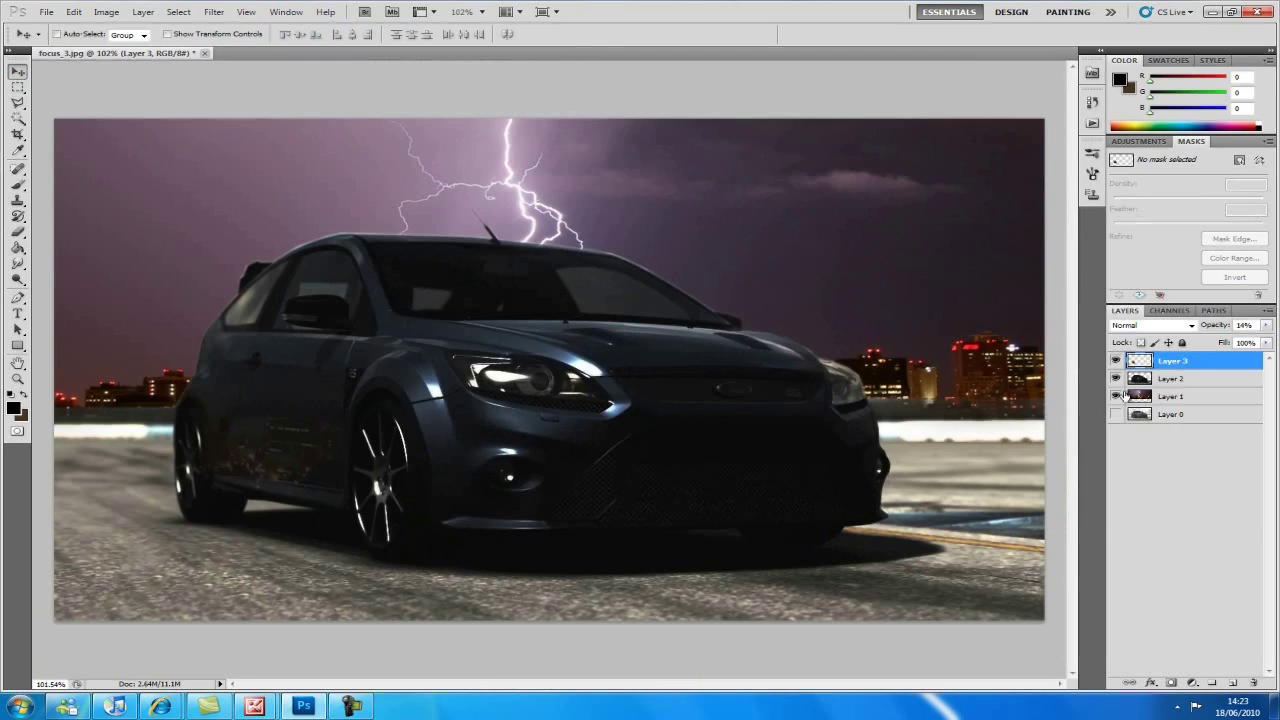
pyautogui.rightClick(1145, 363)
pyautogui.click(1133, 393)
pyautogui.press('Return')
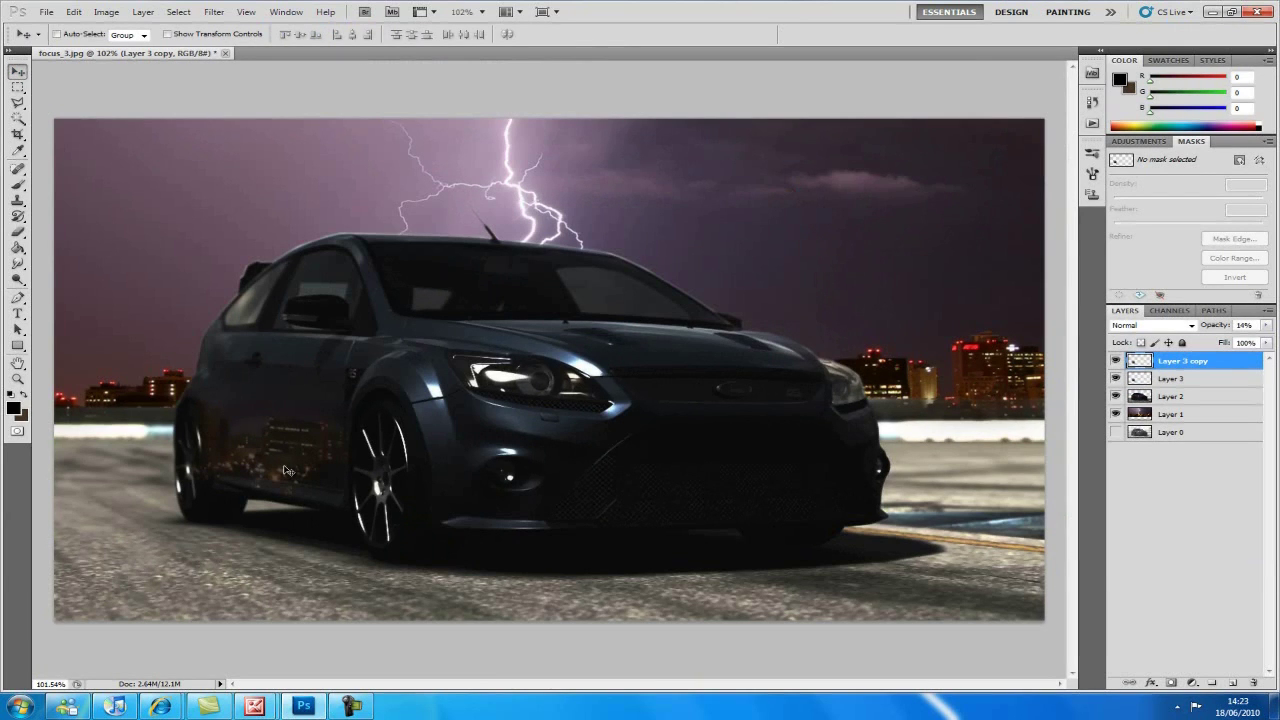
pyautogui.moveTo(285, 470); pyautogui.dragTo(515, 513)
pyautogui.click(17, 231)
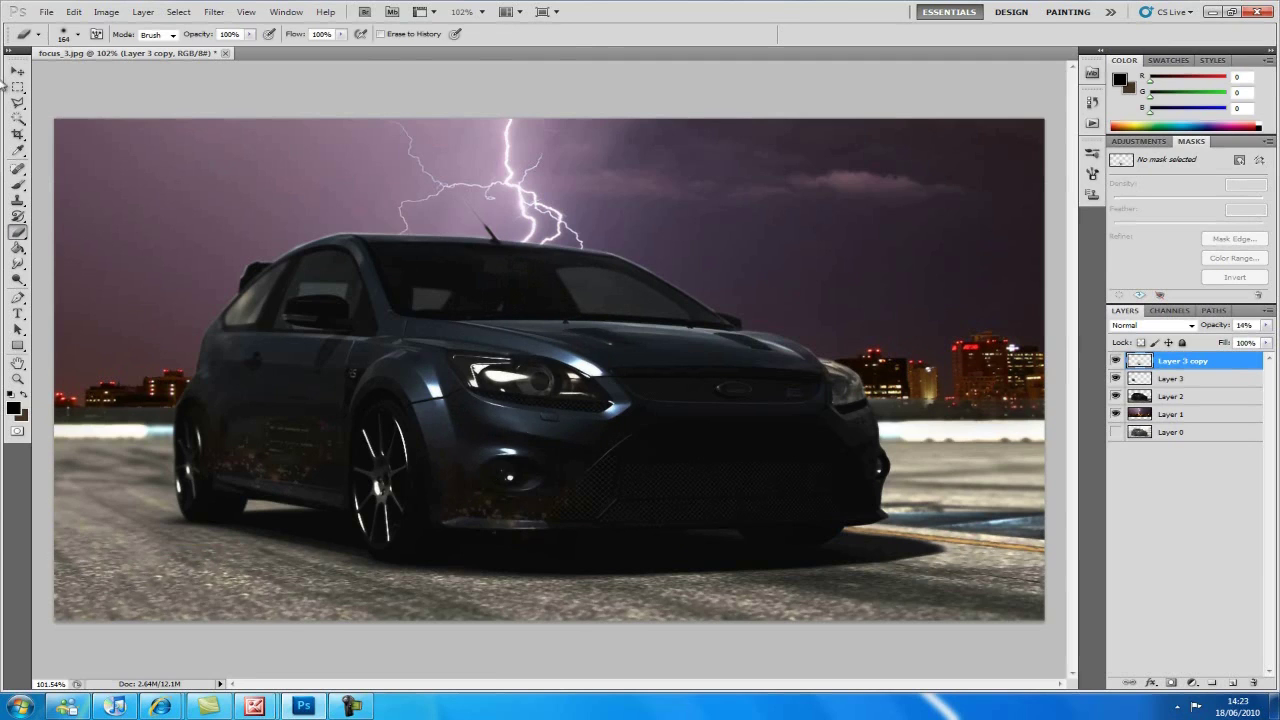
# Step: Warp the copied reflection to bend it along the curve of the front bumper
pyautogui.press('v')
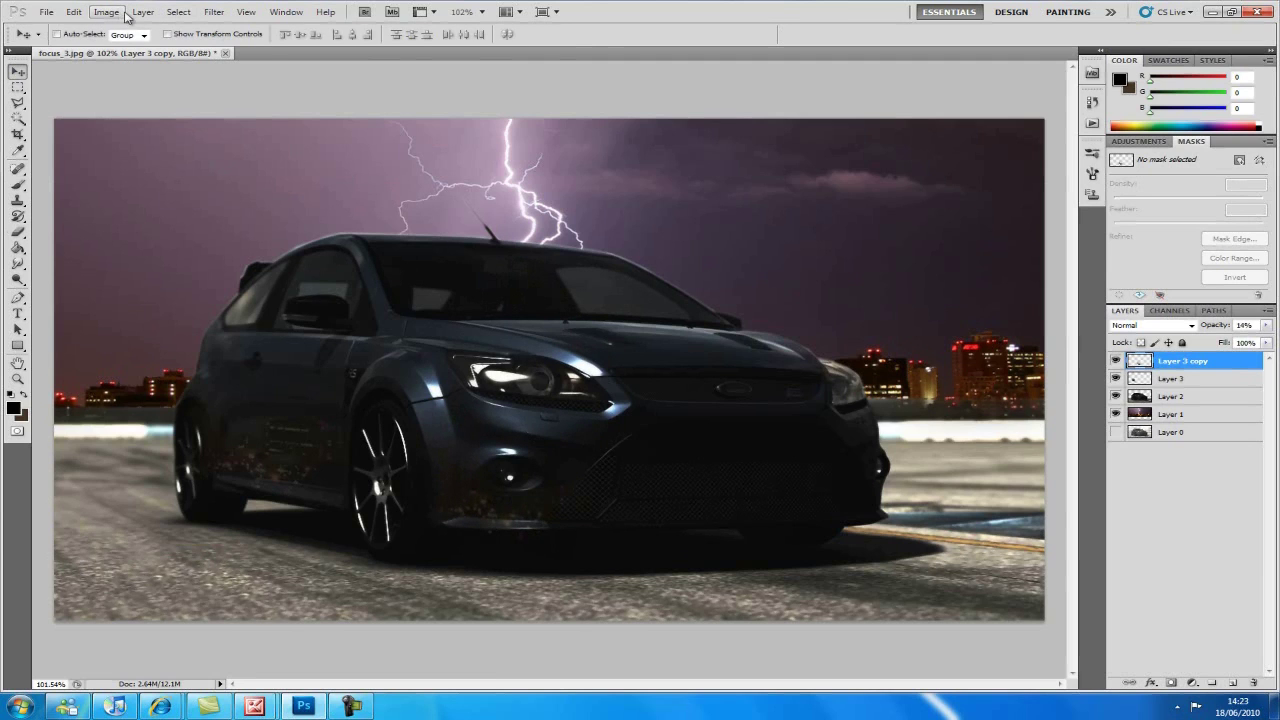
pyautogui.click(74, 12)
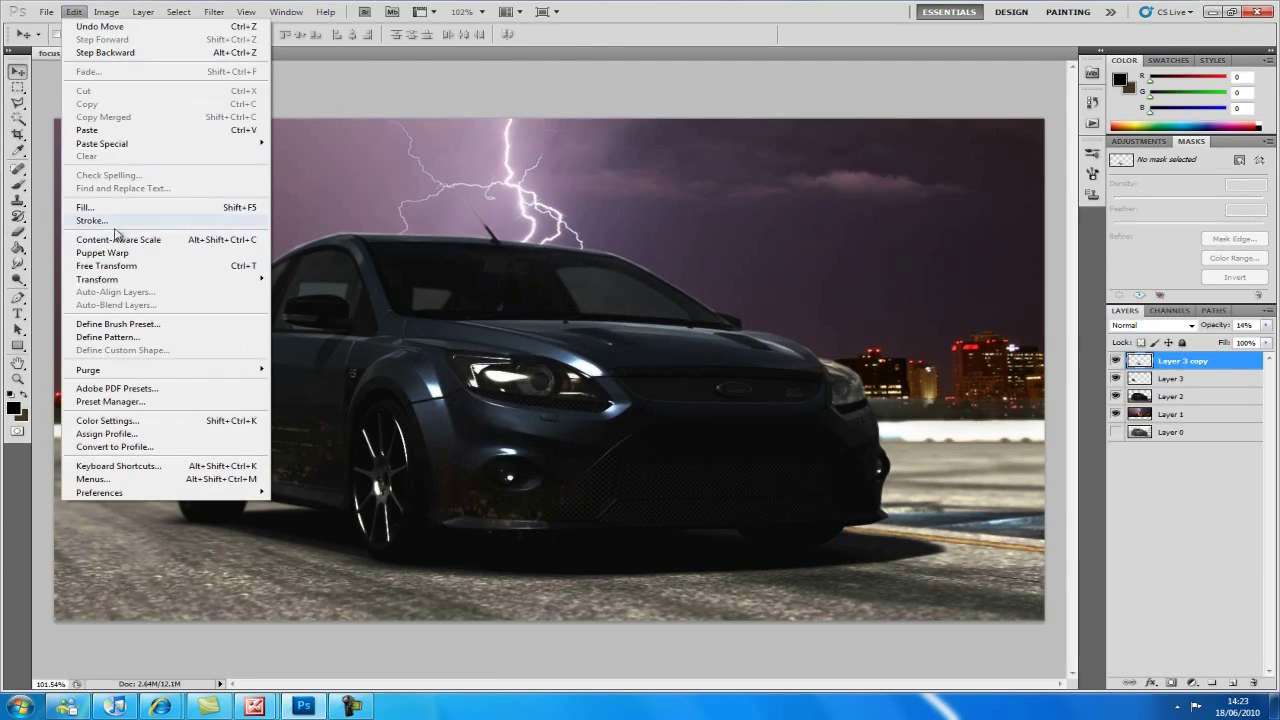
pyautogui.moveTo(100, 279)
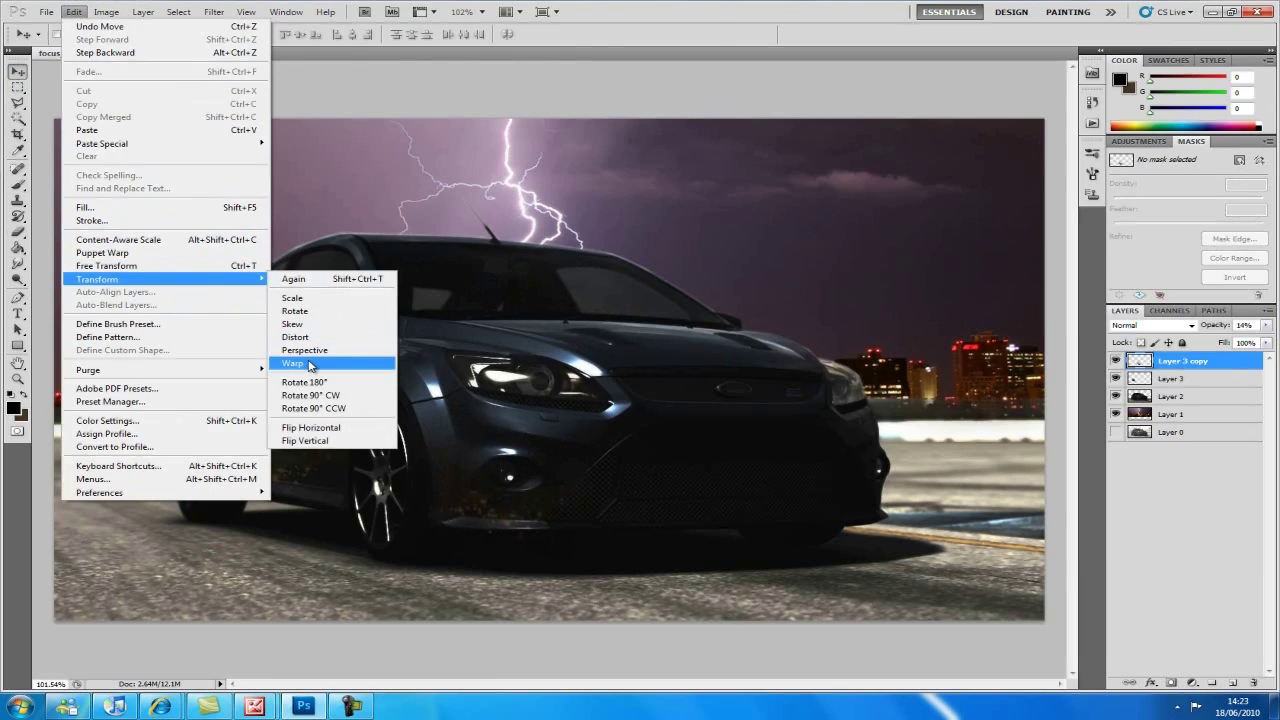
pyautogui.click(292, 363)
pyautogui.moveTo(496, 490)
pyautogui.mouseDown()
pyautogui.moveTo(482, 487)
pyautogui.moveTo(505, 505)
pyautogui.moveTo(465, 525)
pyautogui.moveTo(492, 538)
pyautogui.moveTo(498, 512)
pyautogui.mouseUp()
pyautogui.press('Return')
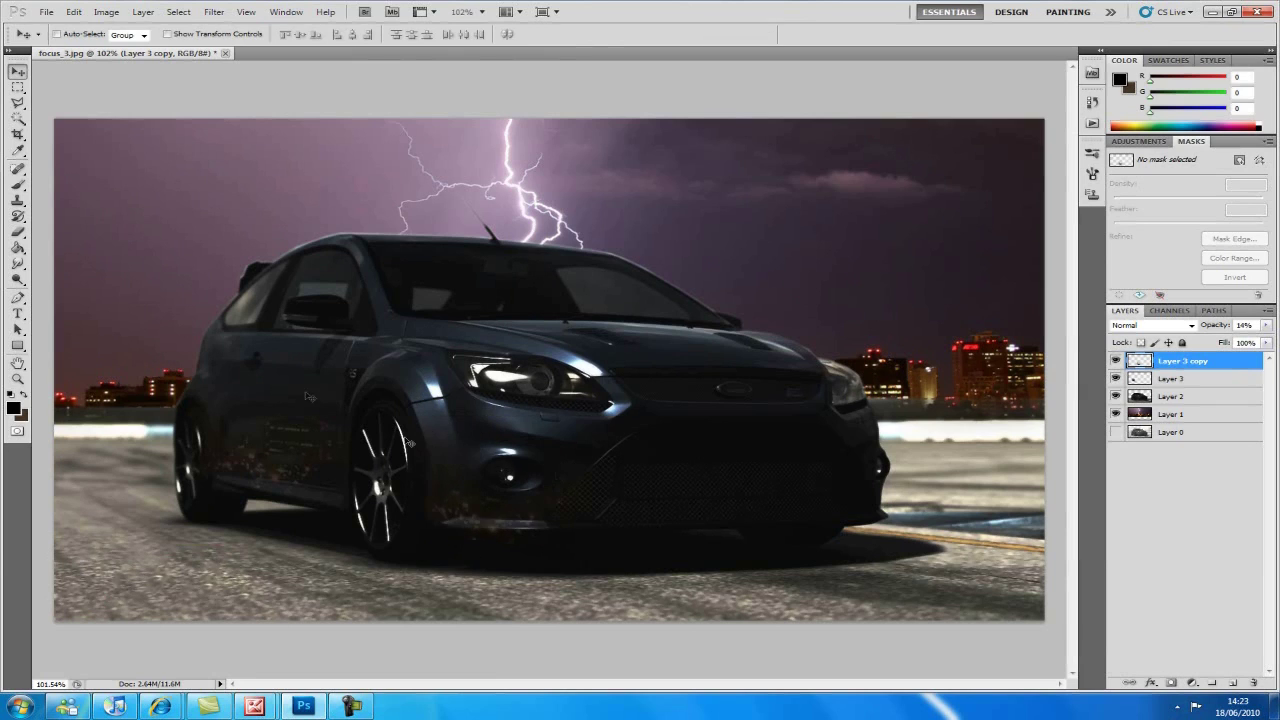
# Step: Erase the part of the copied reflection that spills below the front bumper with a 401 px eraser at 100% hardness
pyautogui.click(17, 230)
pyautogui.click(78, 34)
pyautogui.moveTo(118, 74); pyautogui.dragTo(127, 73)
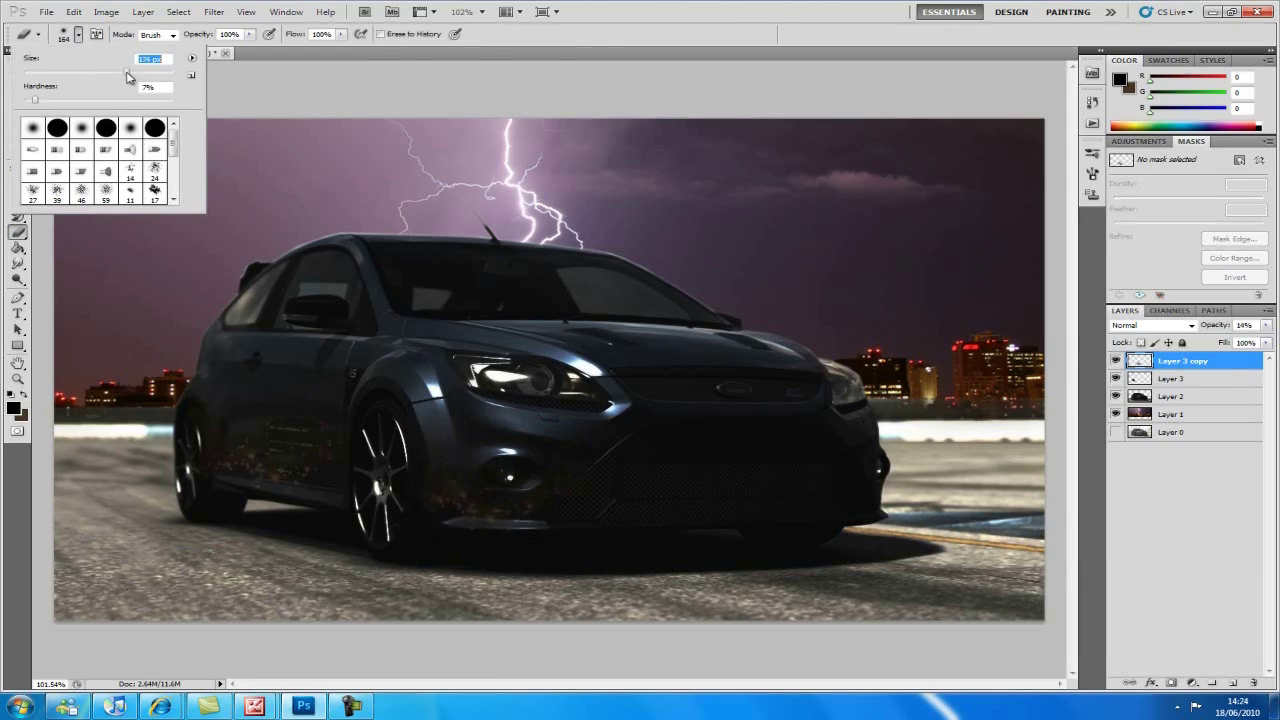
pyautogui.moveTo(36, 100); pyautogui.dragTo(172, 102)
pyautogui.click(270, 492)
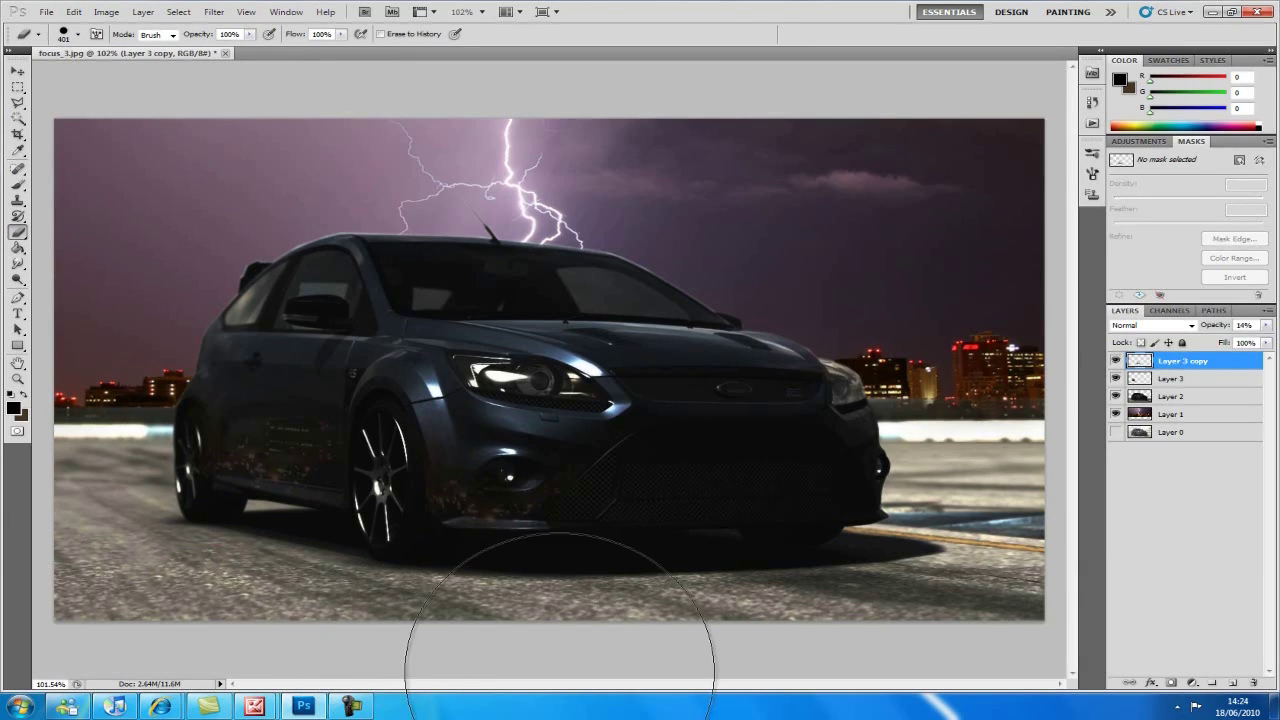
pyautogui.scroll(-6, 596, 401)
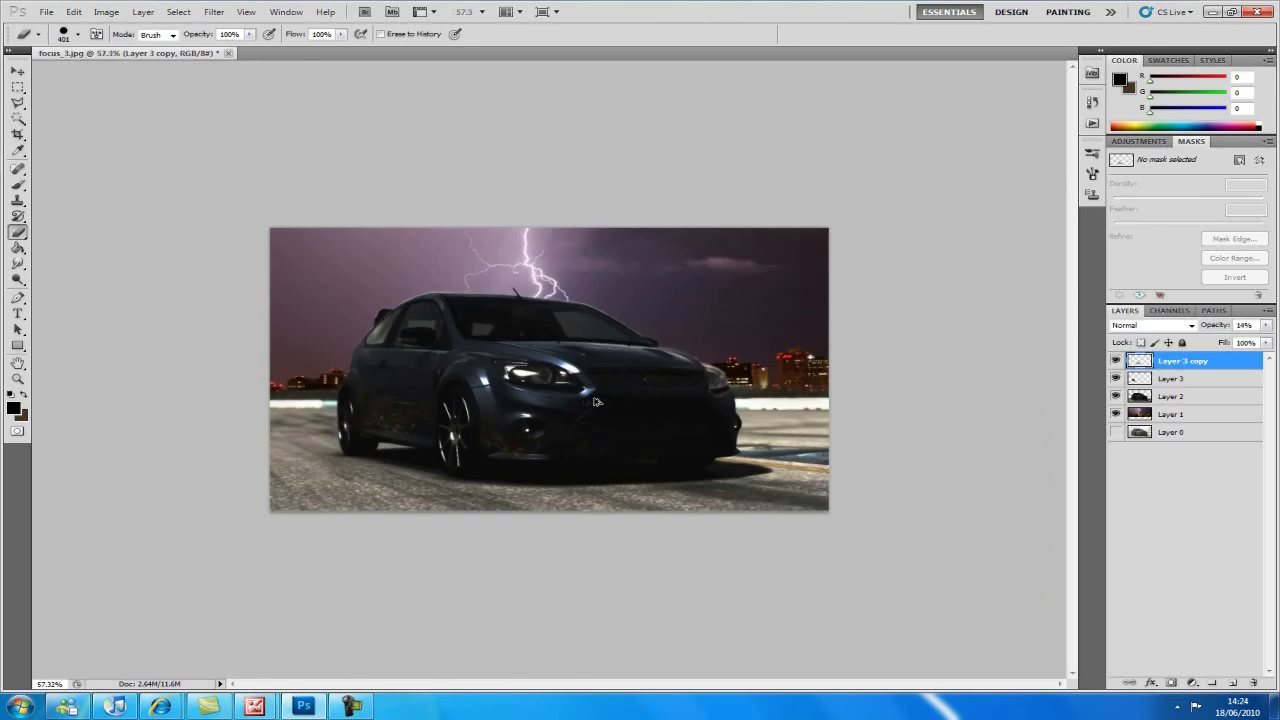
pyautogui.scroll(5, 622, 377)
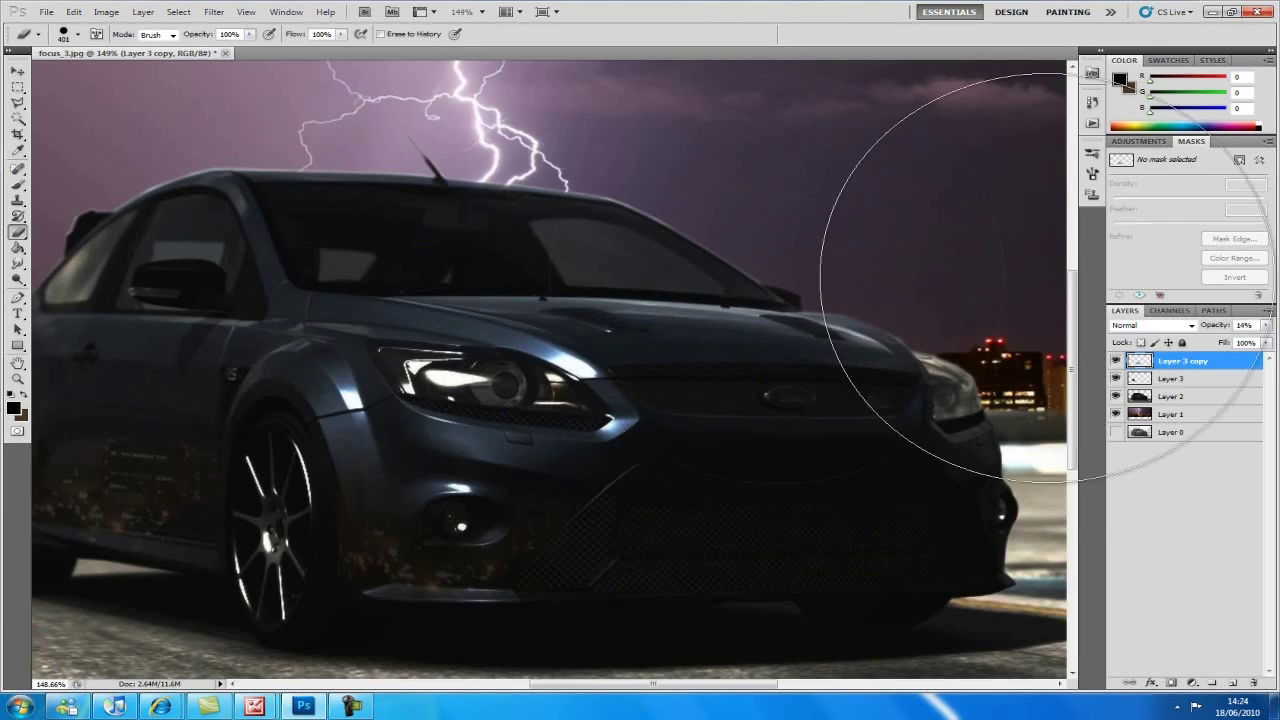
# Step: Hide Layer 2, copy a rectangle of buildings beside the lit dome from Layer 1 to a new layer and place it topmost
pyautogui.click(1116, 396)
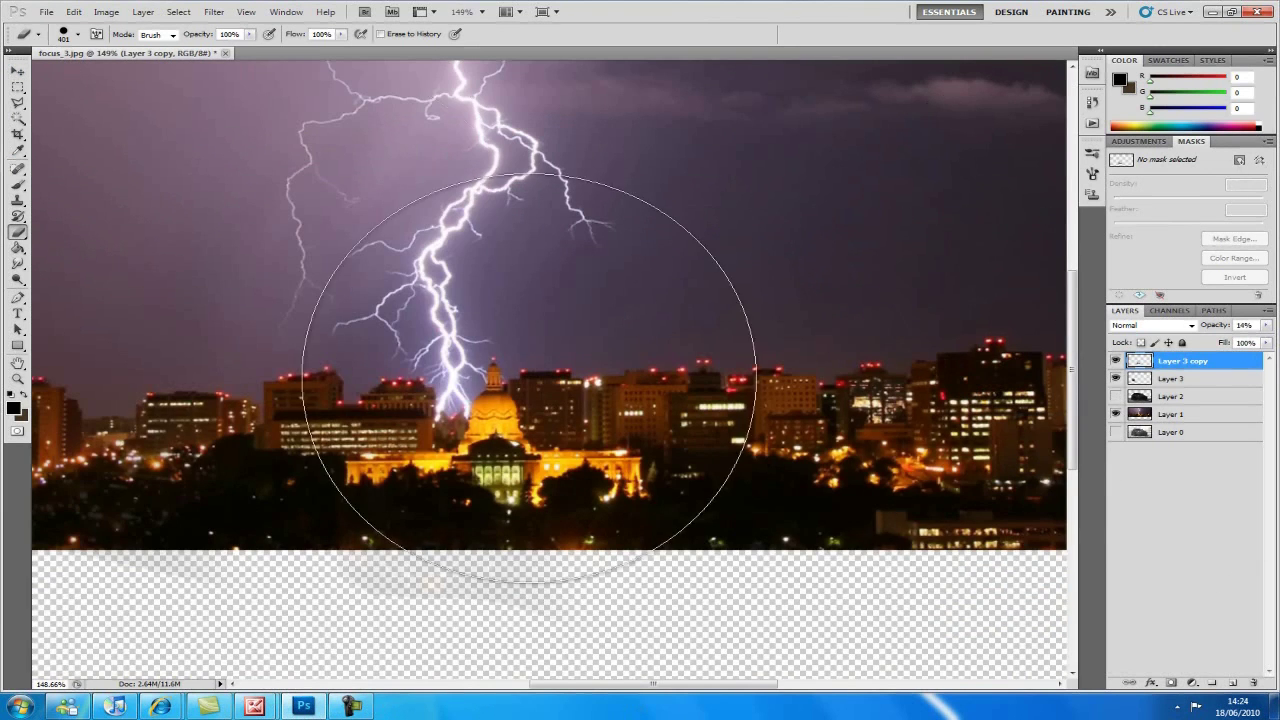
pyautogui.click(17, 88)
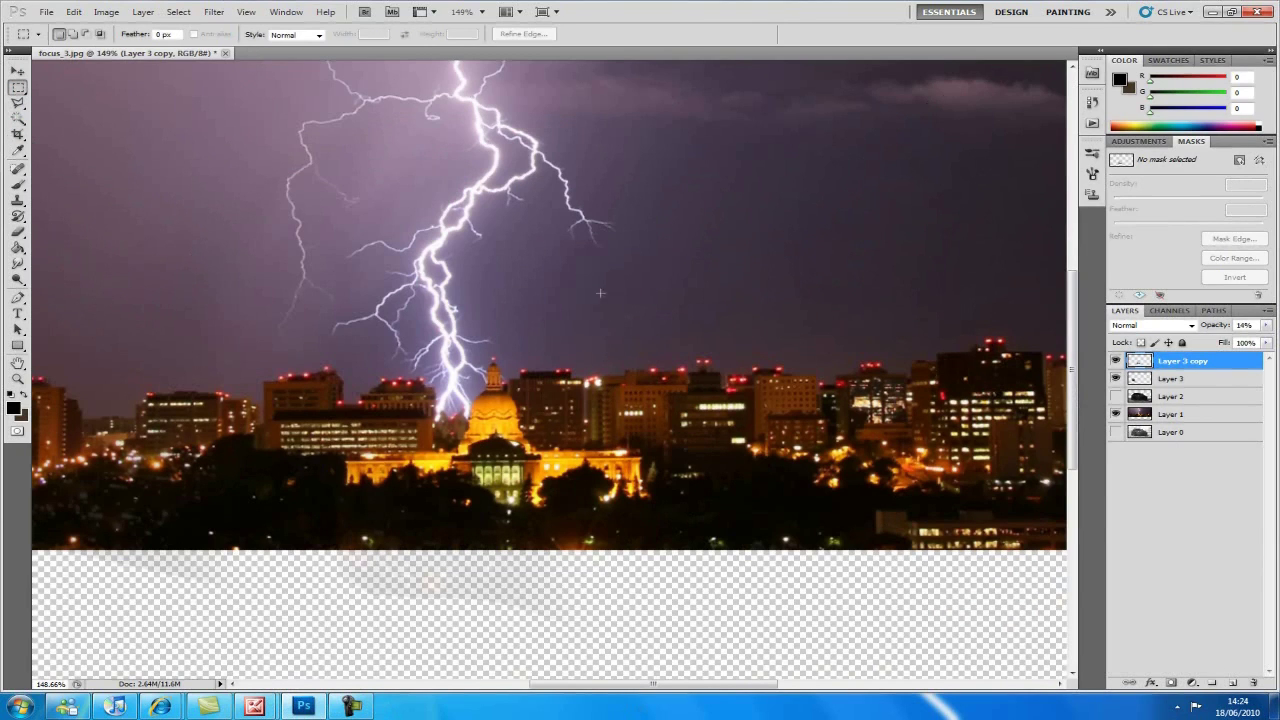
pyautogui.moveTo(601, 293); pyautogui.dragTo(732, 479)
pyautogui.click(1171, 414)
pyautogui.hotkey('ctrl', 'j')
pyautogui.moveTo(1171, 414); pyautogui.dragTo(1174, 355)
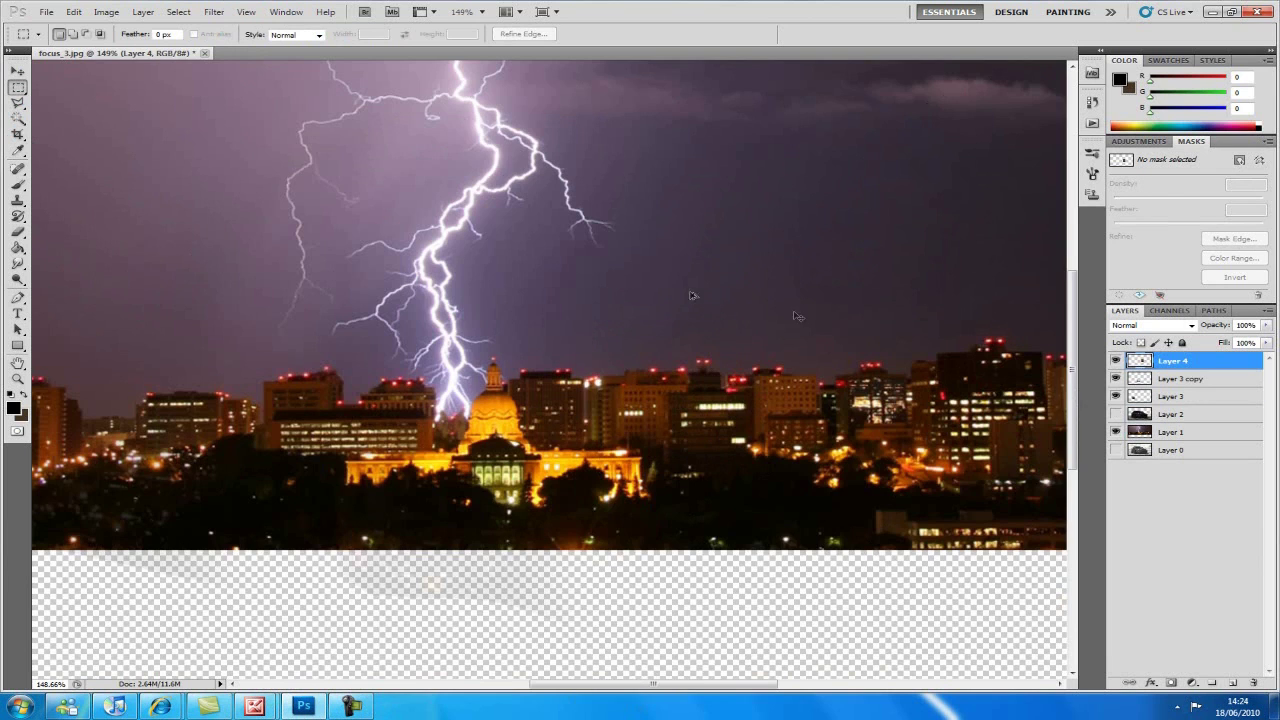
# Step: Show Layer 2 again and move the new skyline piece over the car's near headlight
pyautogui.hotkey('ctrl', '0')
pyautogui.click(1116, 413)
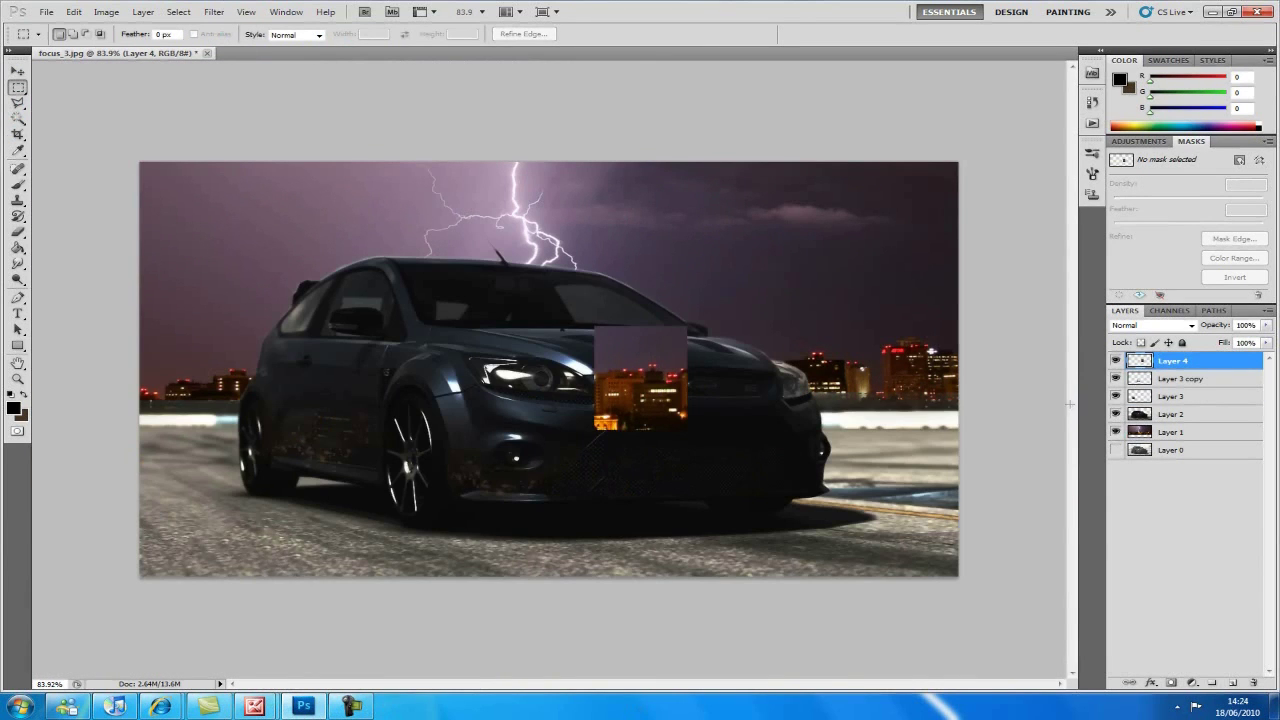
pyautogui.press('v')
pyautogui.moveTo(625, 354); pyautogui.dragTo(518, 381)
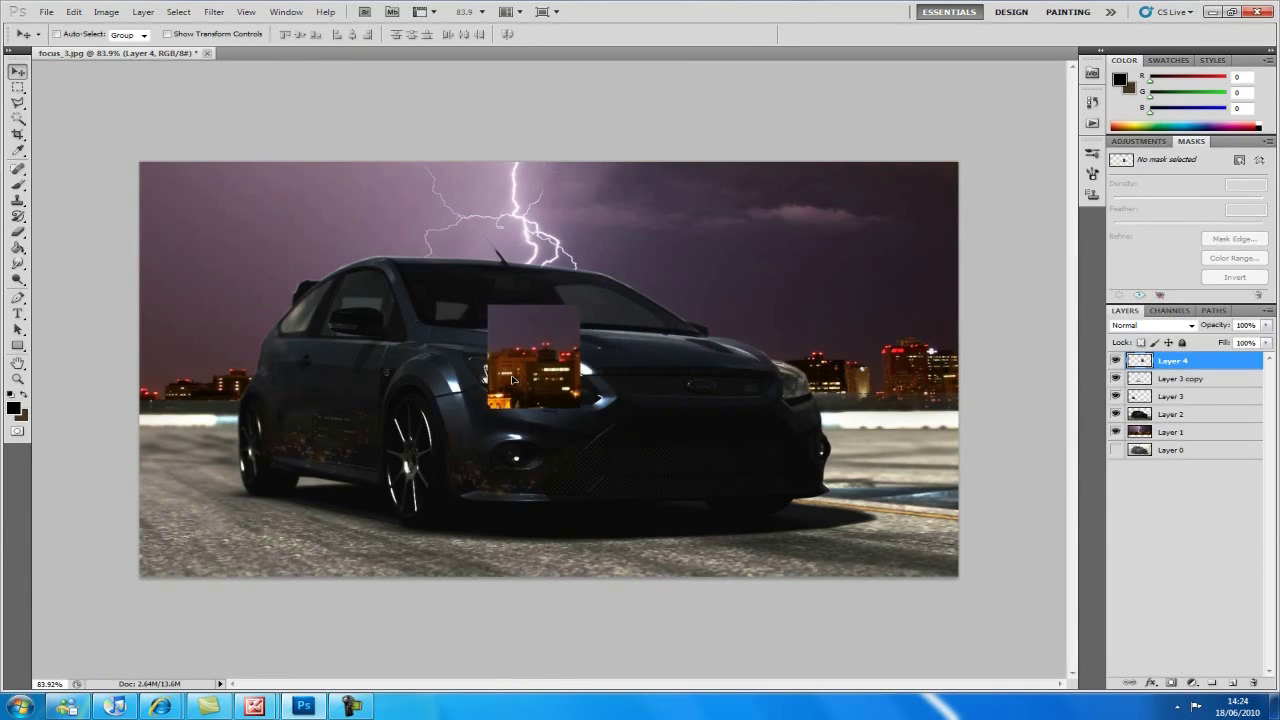
pyautogui.scroll(7, 568, 384)
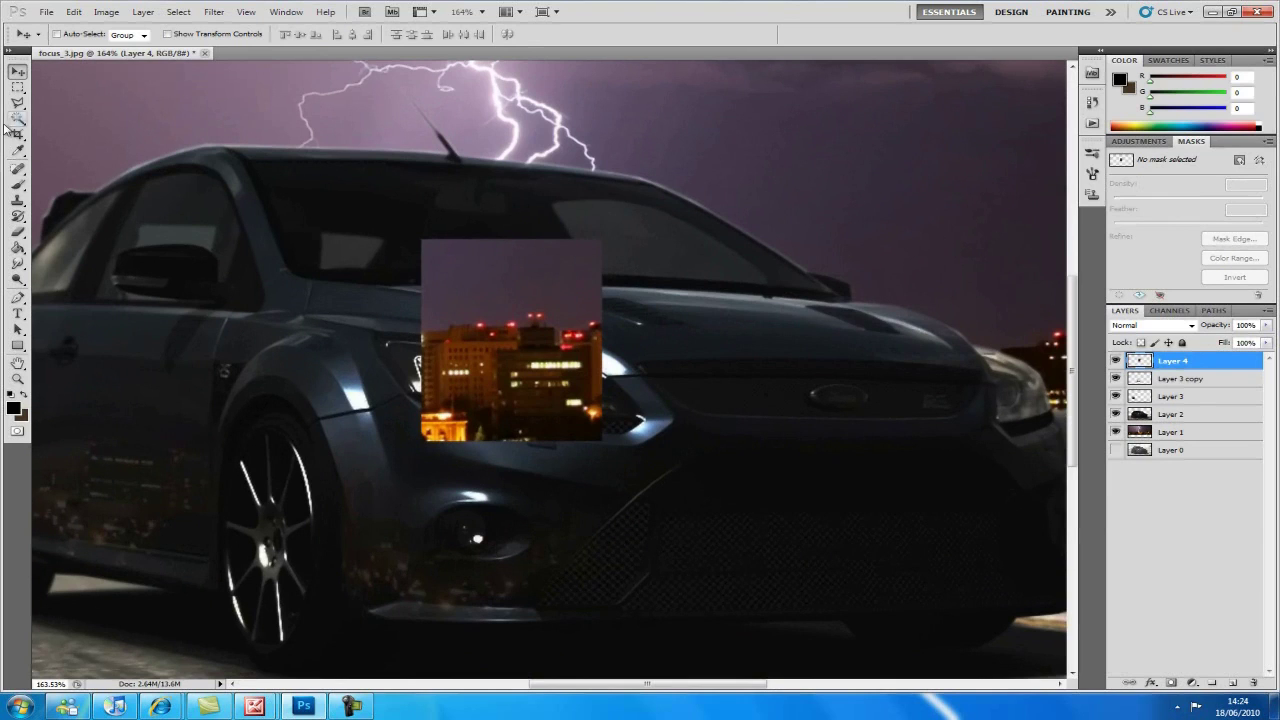
# Step: Lower the headlight skyline piece's opacity to 37%, enlarge it to about 112% and position it to cover the headlight
pyautogui.click(1265, 327)
pyautogui.moveTo(1215, 350); pyautogui.dragTo(1220, 345)
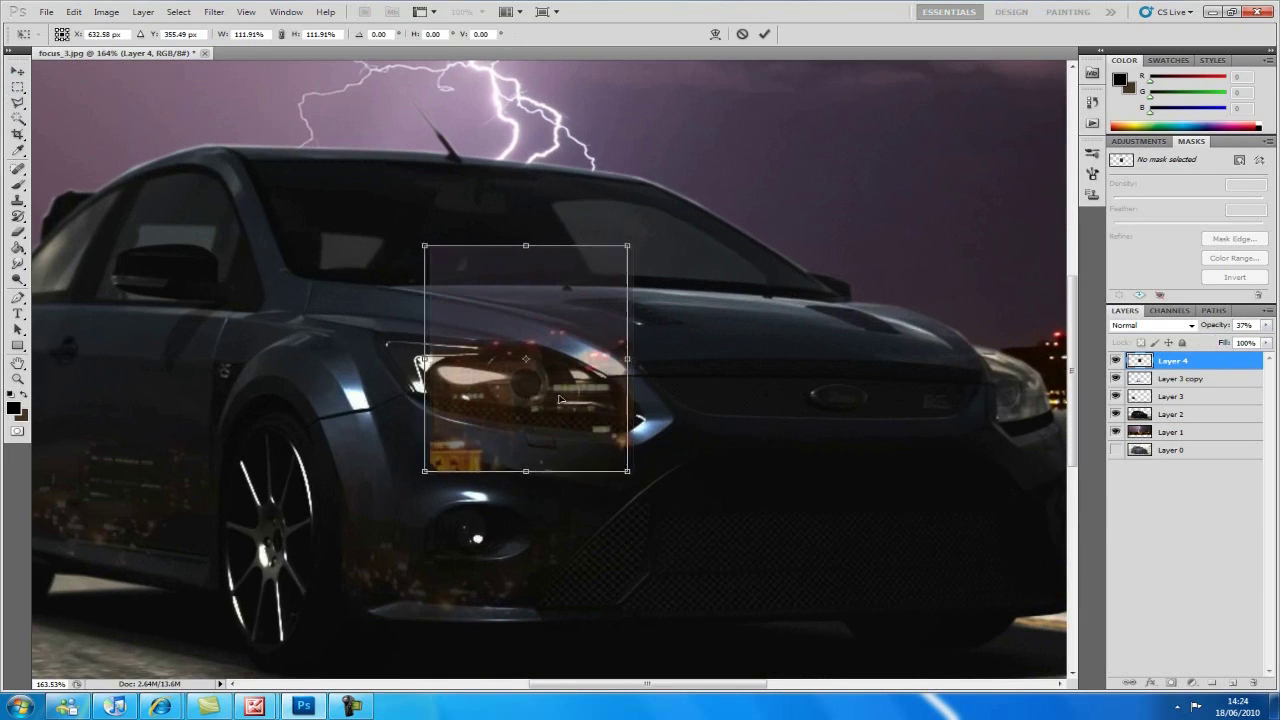
pyautogui.moveTo(545, 353); pyautogui.dragTo(532, 349)
pyautogui.press('Return')
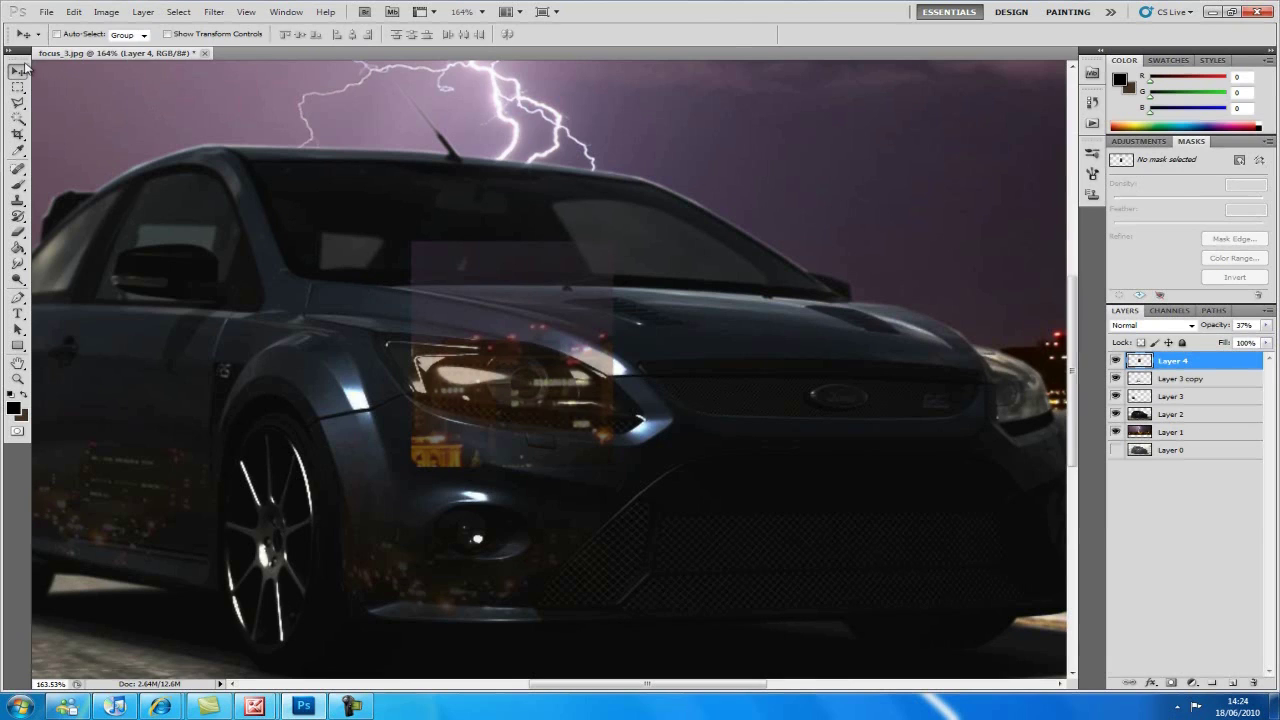
# Step: Warp the skyline piece by bulging its lower sides outward to follow the headlight's shape
pyautogui.hotkey('alt', 'e')
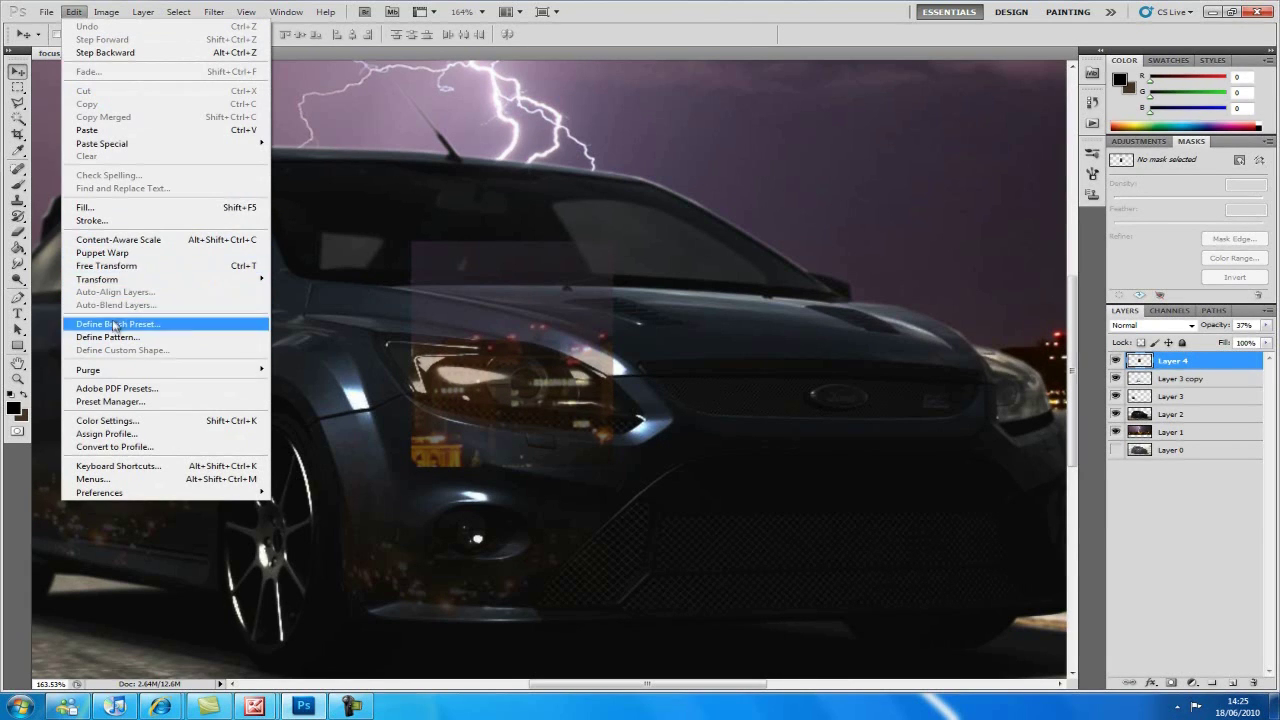
pyautogui.moveTo(120, 279)
pyautogui.click(305, 365)
pyautogui.moveTo(478, 404); pyautogui.dragTo(400, 373)
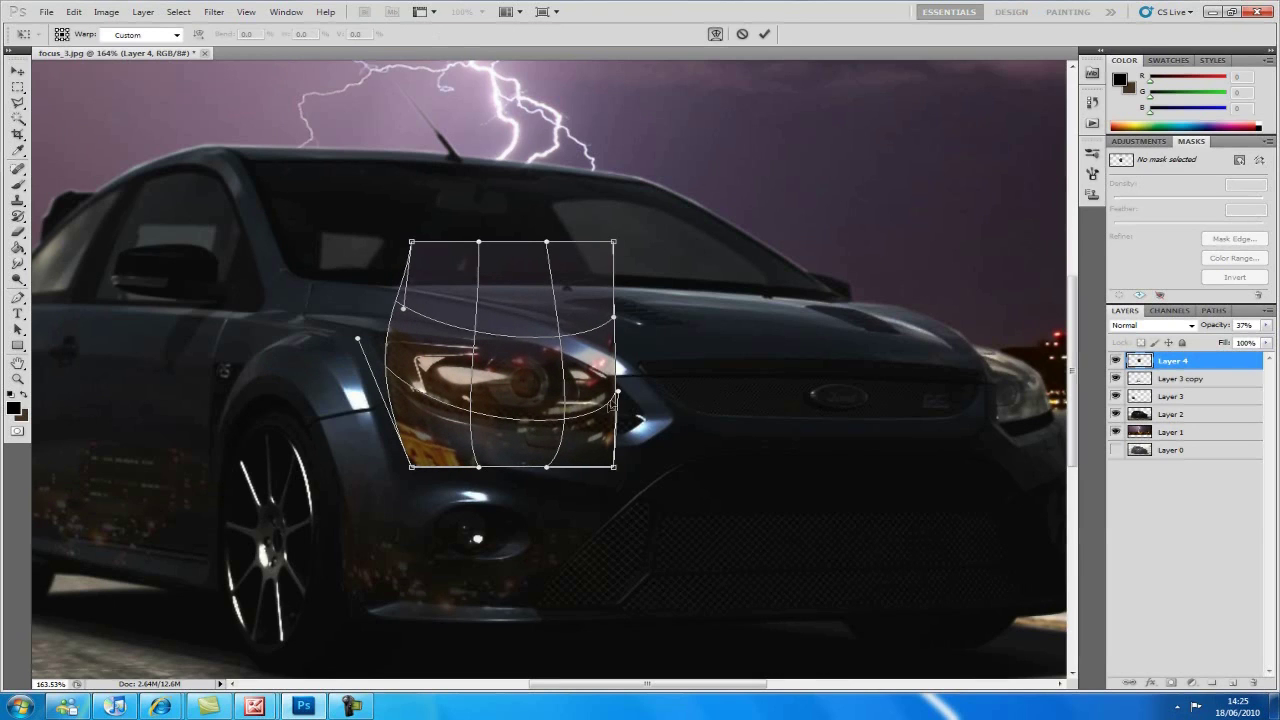
pyautogui.moveTo(616, 396); pyautogui.dragTo(685, 445)
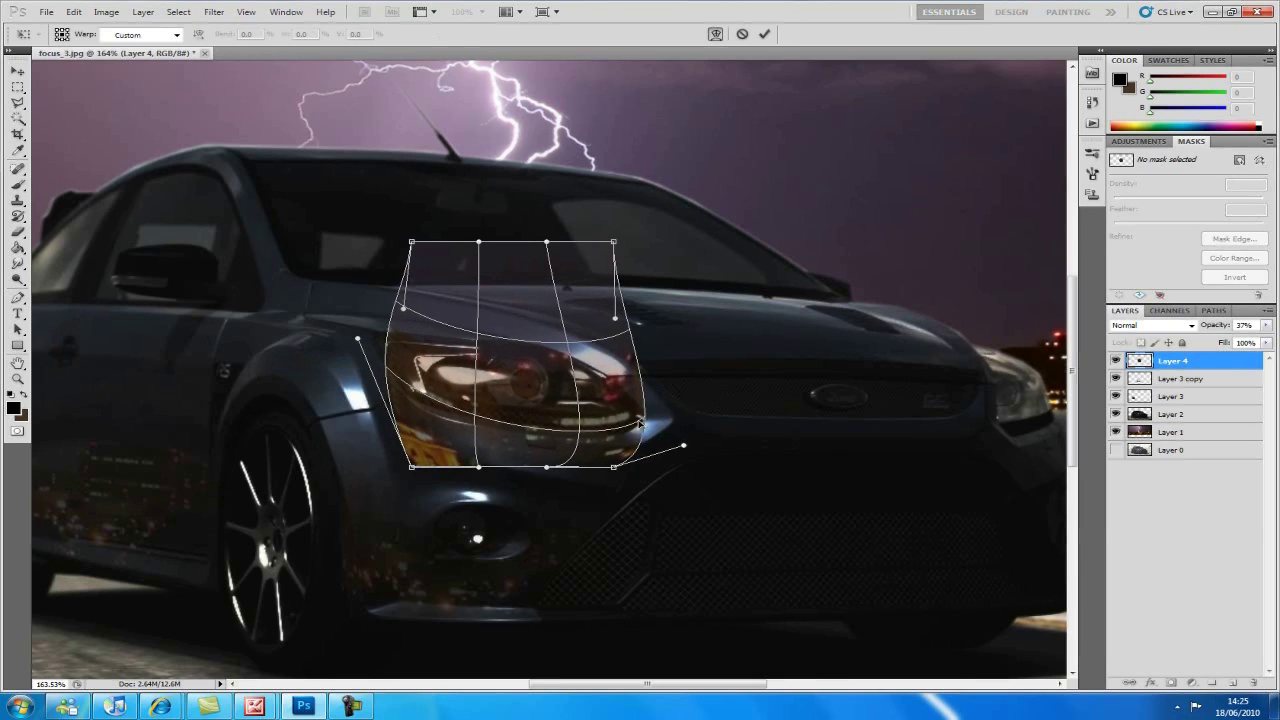
pyautogui.press('Return')
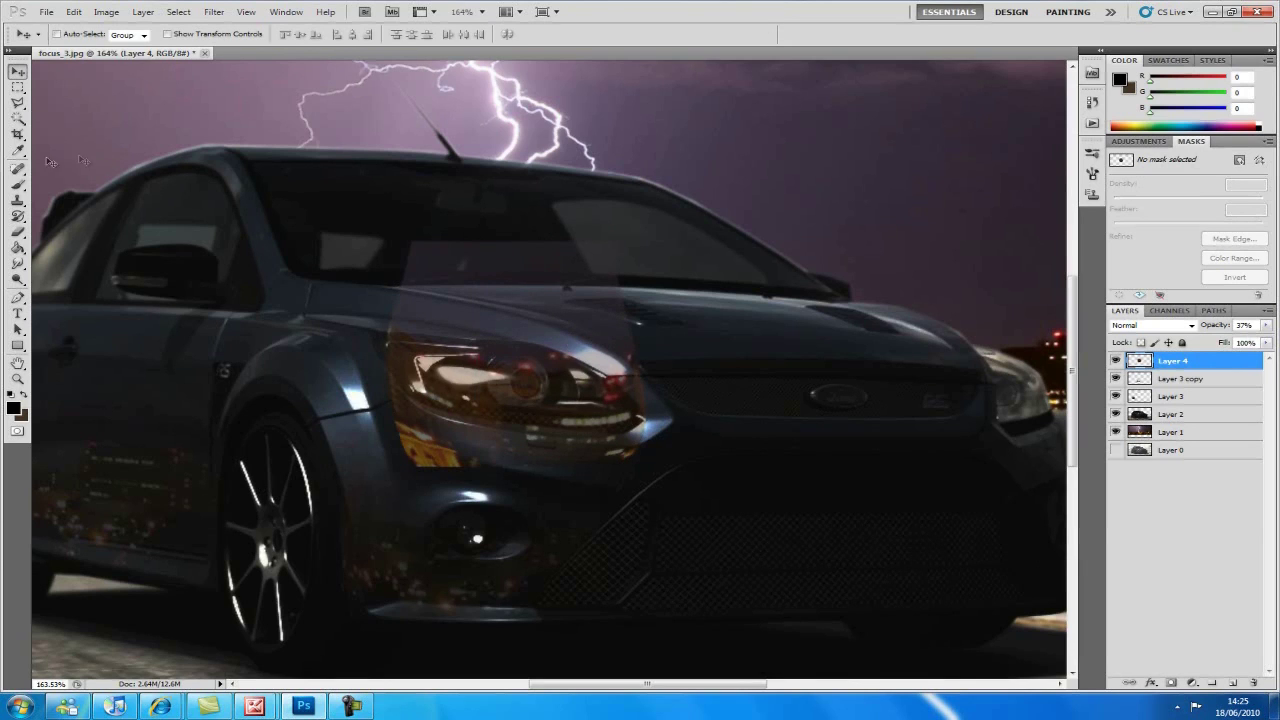
# Step: Erase the skyline piece from the bumper and bodywork around the headlight with a 32 px eraser
pyautogui.click(17, 231)
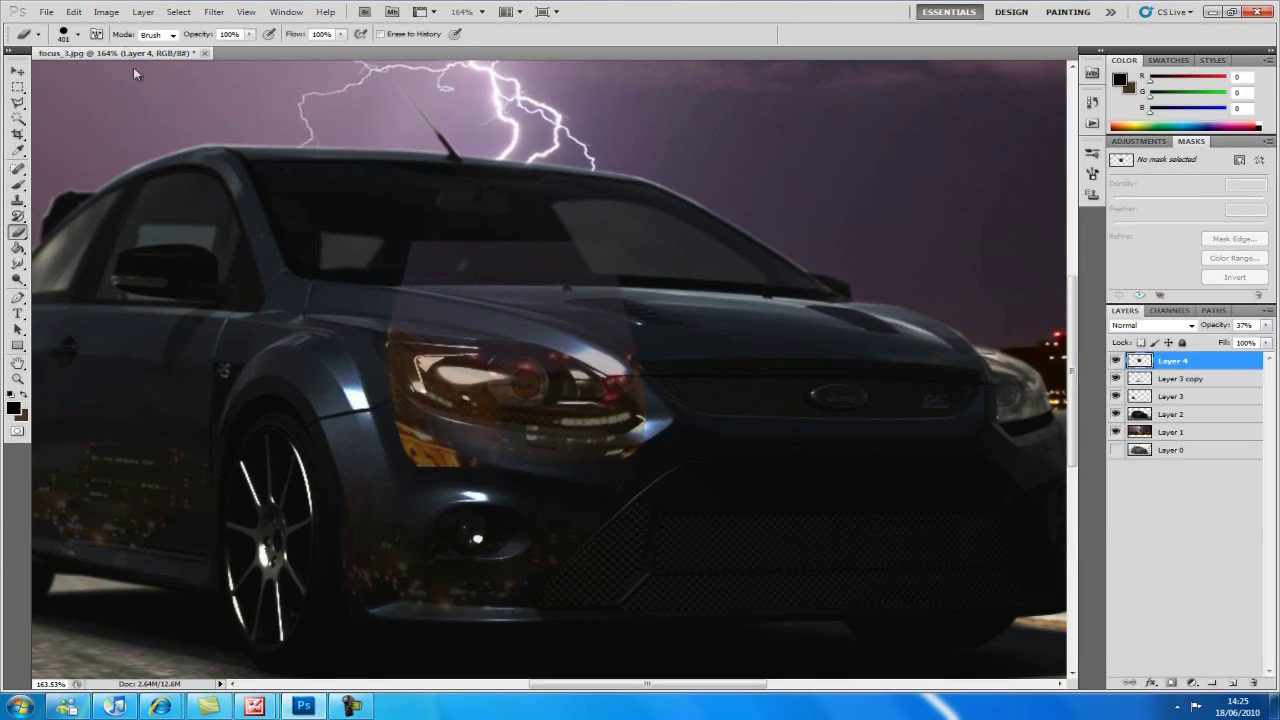
pyautogui.click(75, 35)
pyautogui.click(606, 20)
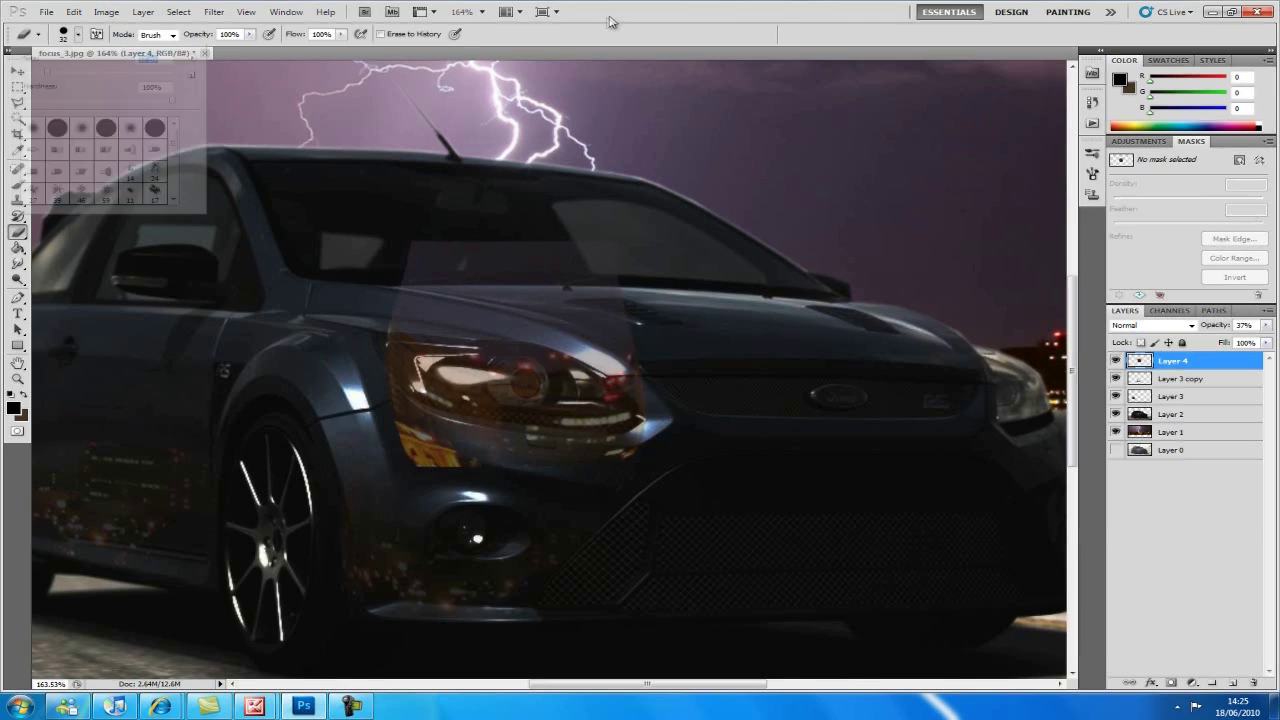
pyautogui.moveTo(456, 464)
pyautogui.mouseDown()
pyautogui.moveTo(421, 443)
pyautogui.moveTo(577, 449)
pyautogui.moveTo(443, 428)
pyautogui.mouseUp()
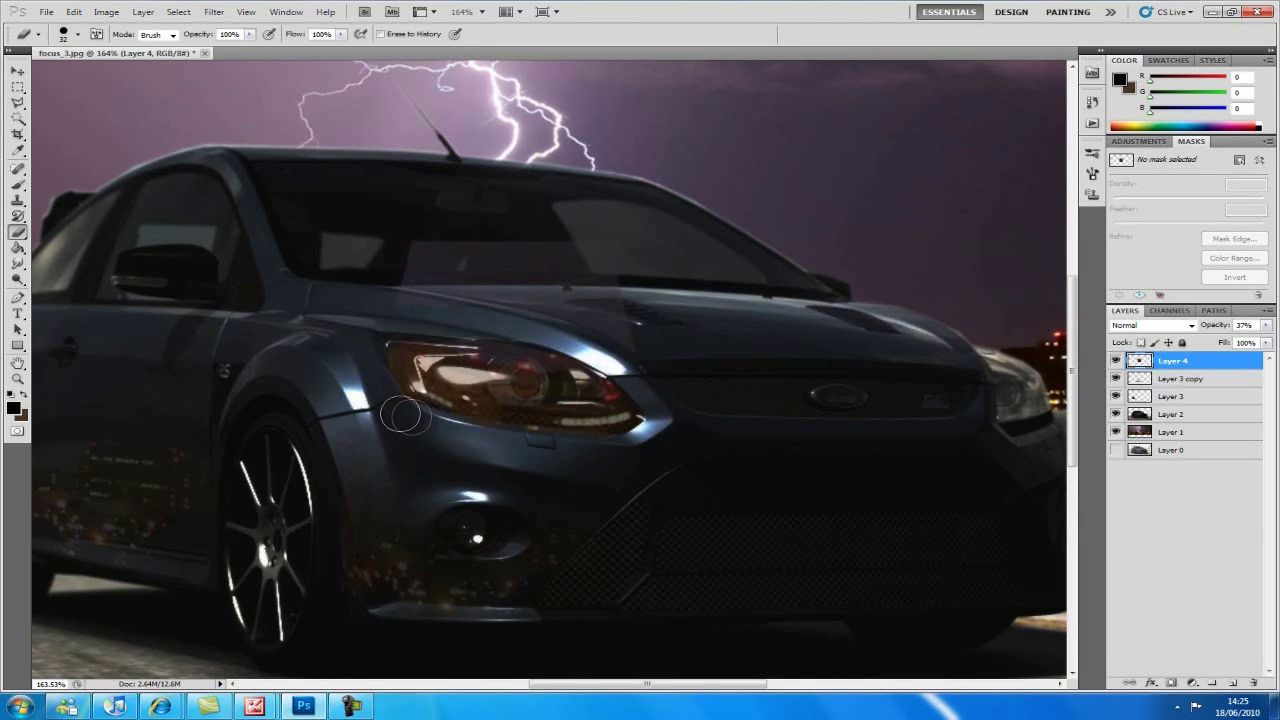
# Step: Erase the skyline overlay from the mesh strip along the headlight's lower edge
pyautogui.scroll(5, 570, 430)
pyautogui.scroll(-3, 797, 356)
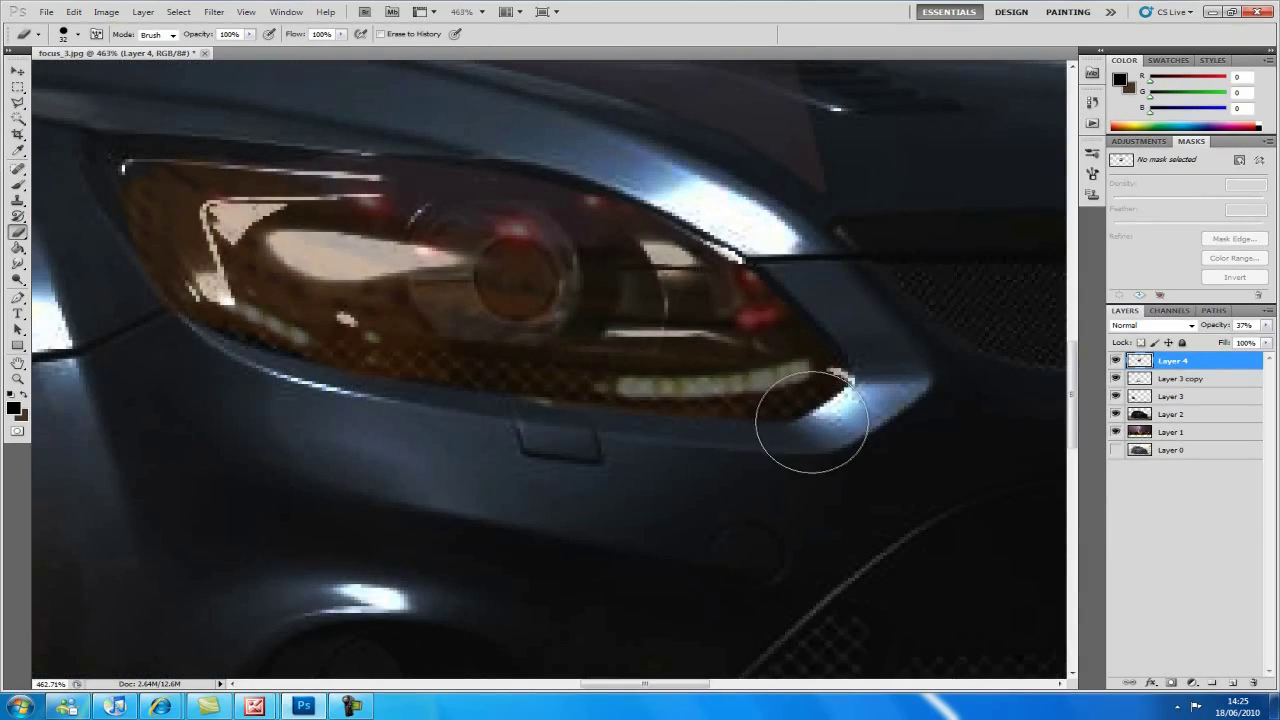
pyautogui.moveTo(812, 421)
pyautogui.mouseDown()
pyautogui.moveTo(826, 429)
pyautogui.moveTo(469, 415)
pyautogui.mouseUp()
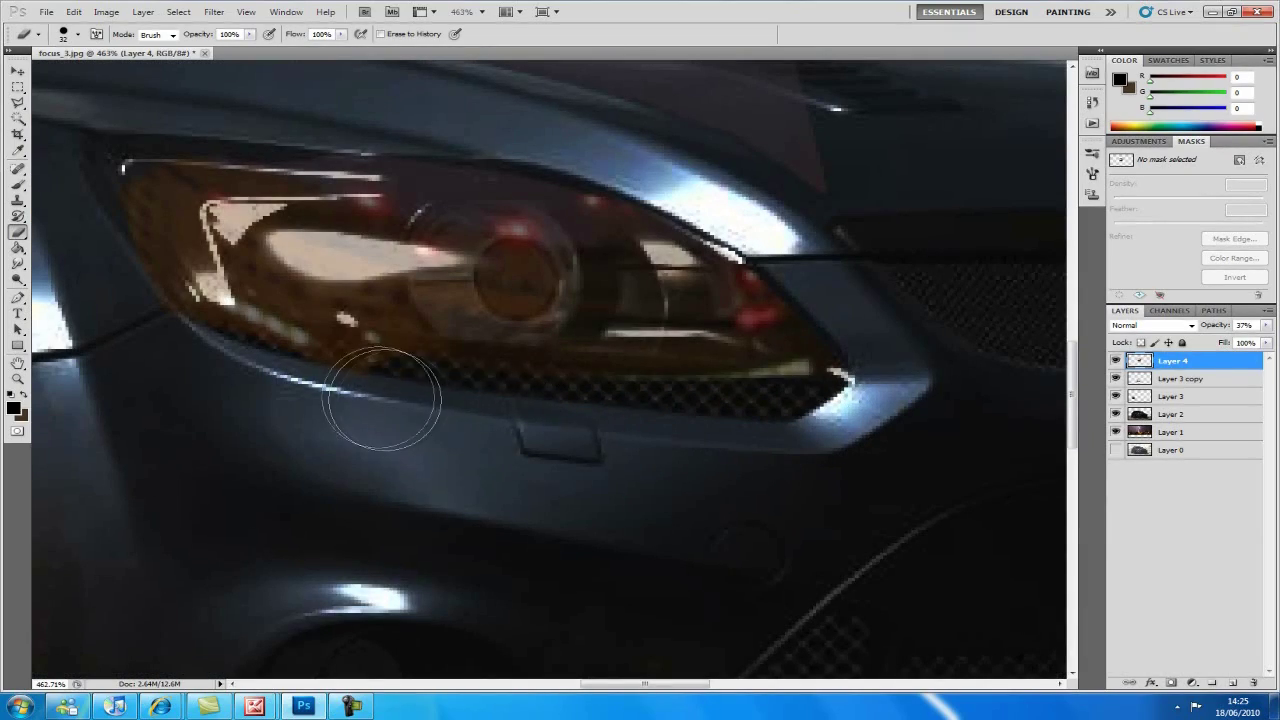
pyautogui.moveTo(382, 399); pyautogui.dragTo(137, 349)
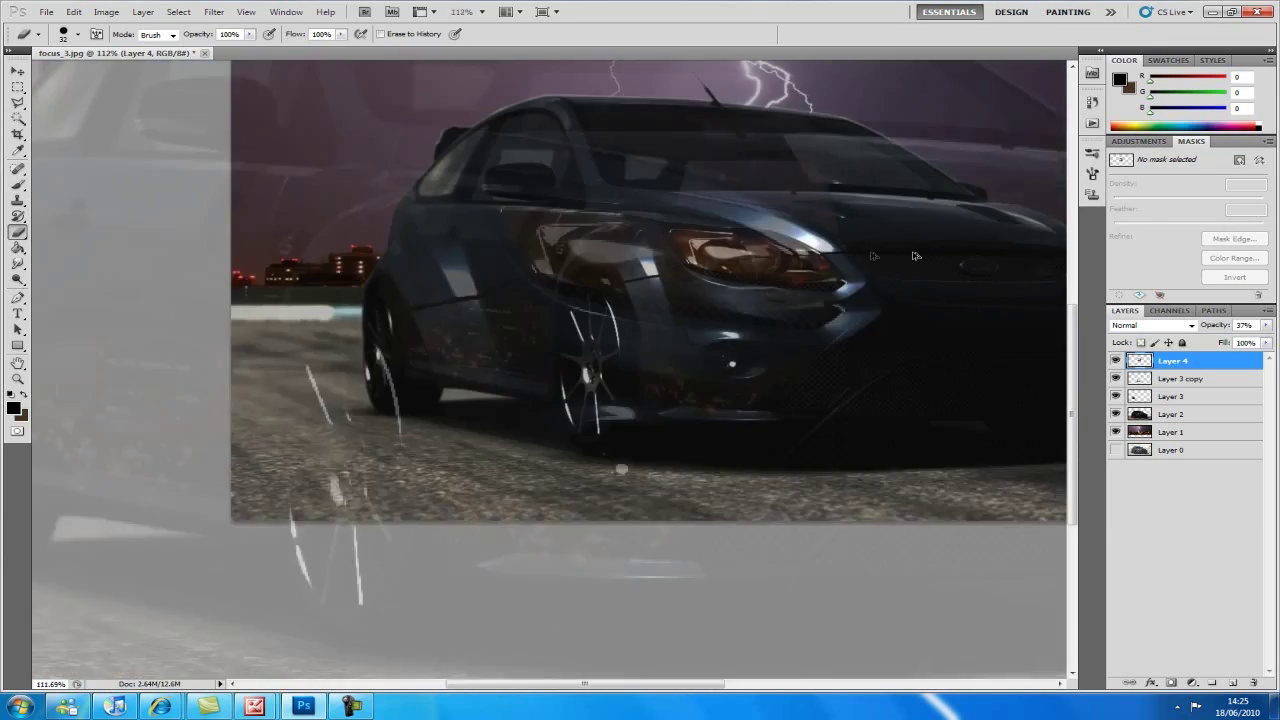
# Step: Show Layer 0 and Layer 1, and clear the leftover skyline tint from the hood and windscreen above the headlight
pyautogui.scroll(-2, 913, 256)
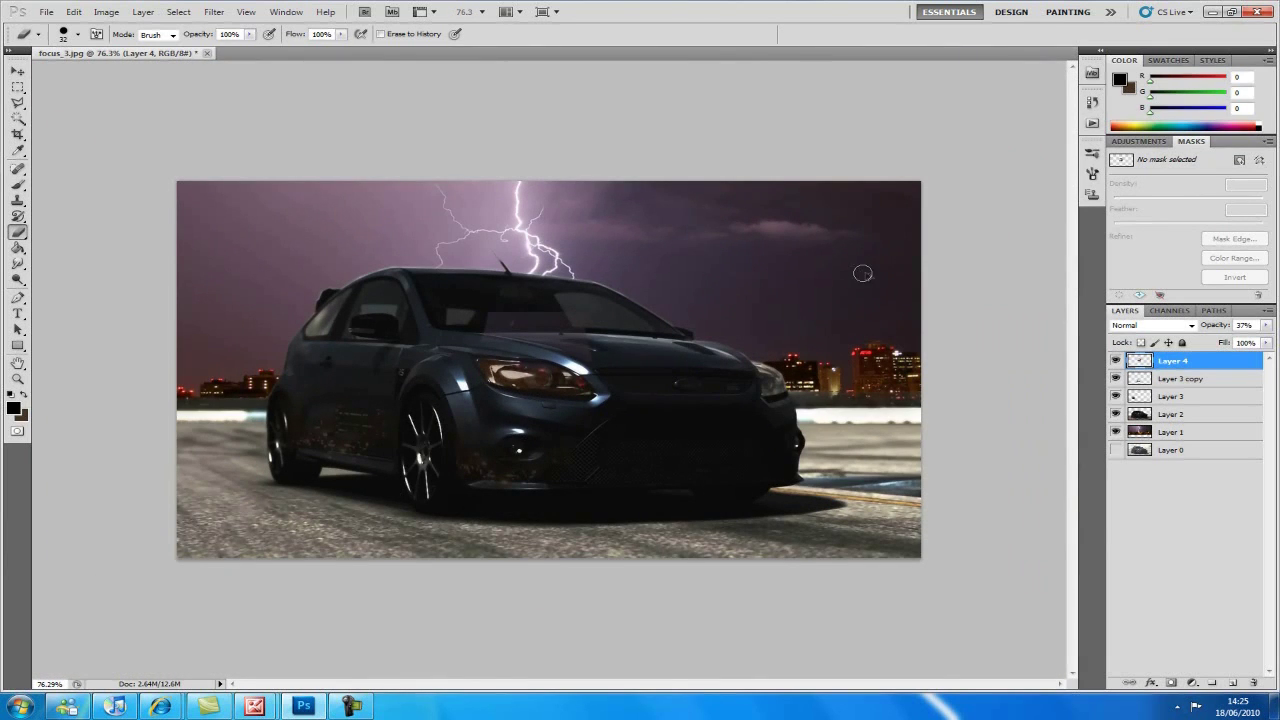
pyautogui.scroll(5, 530, 382)
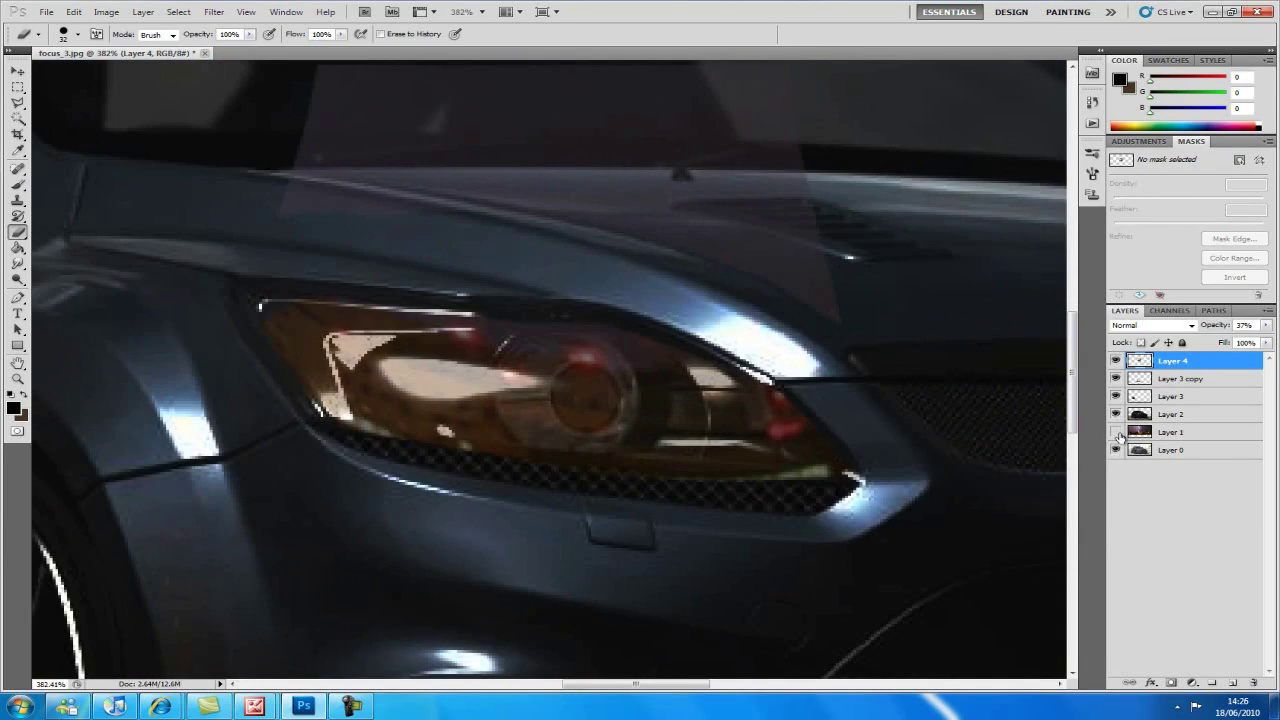
pyautogui.click(1116, 432)
pyautogui.scroll(2, 865, 330)
pyautogui.scroll(-4, 880, 340)
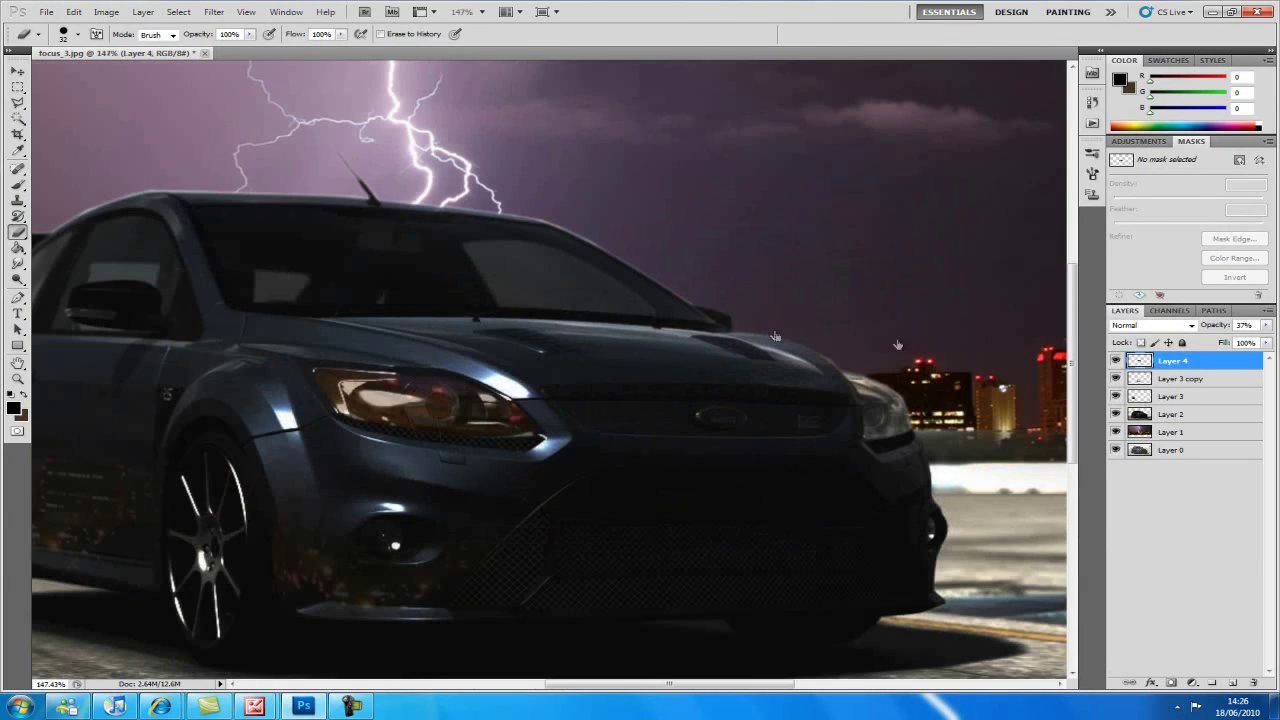
# Step: Lower the opacity of Layer 4, the skyline reflection on the near headlight, to 25%
pyautogui.click(1265, 325)
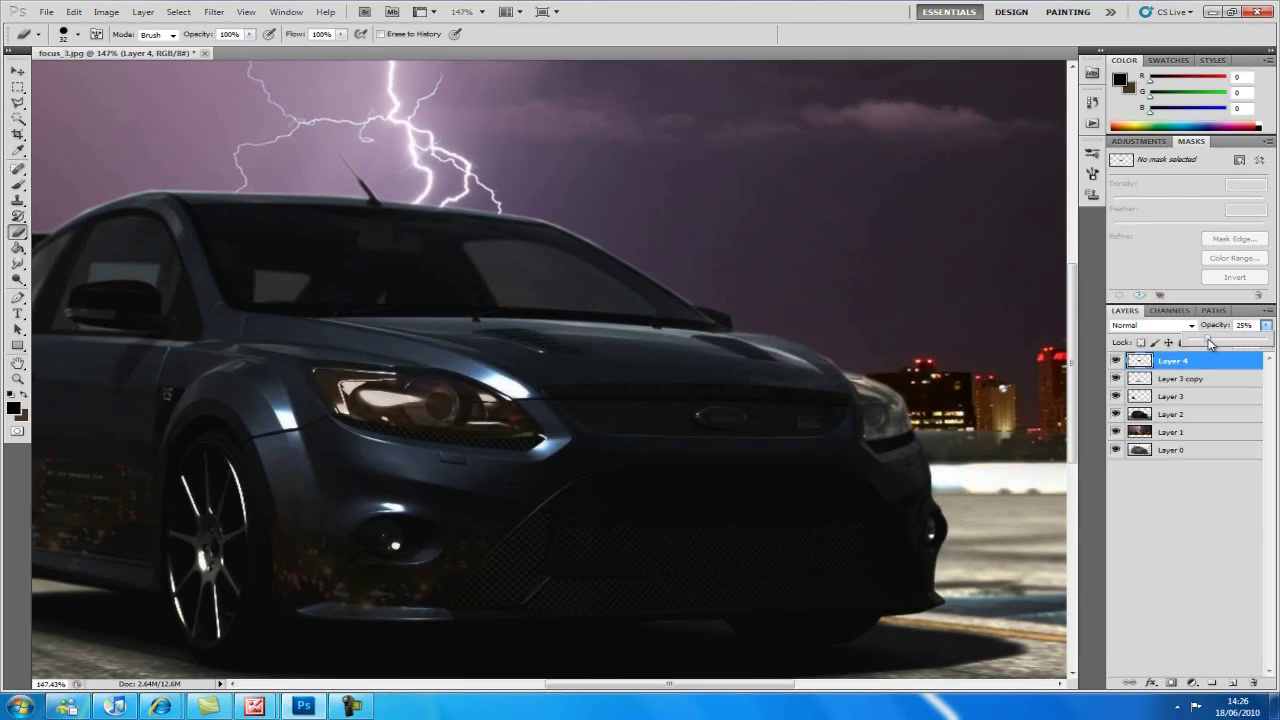
pyautogui.click(1214, 449)
pyautogui.scroll(4, 623, 471)
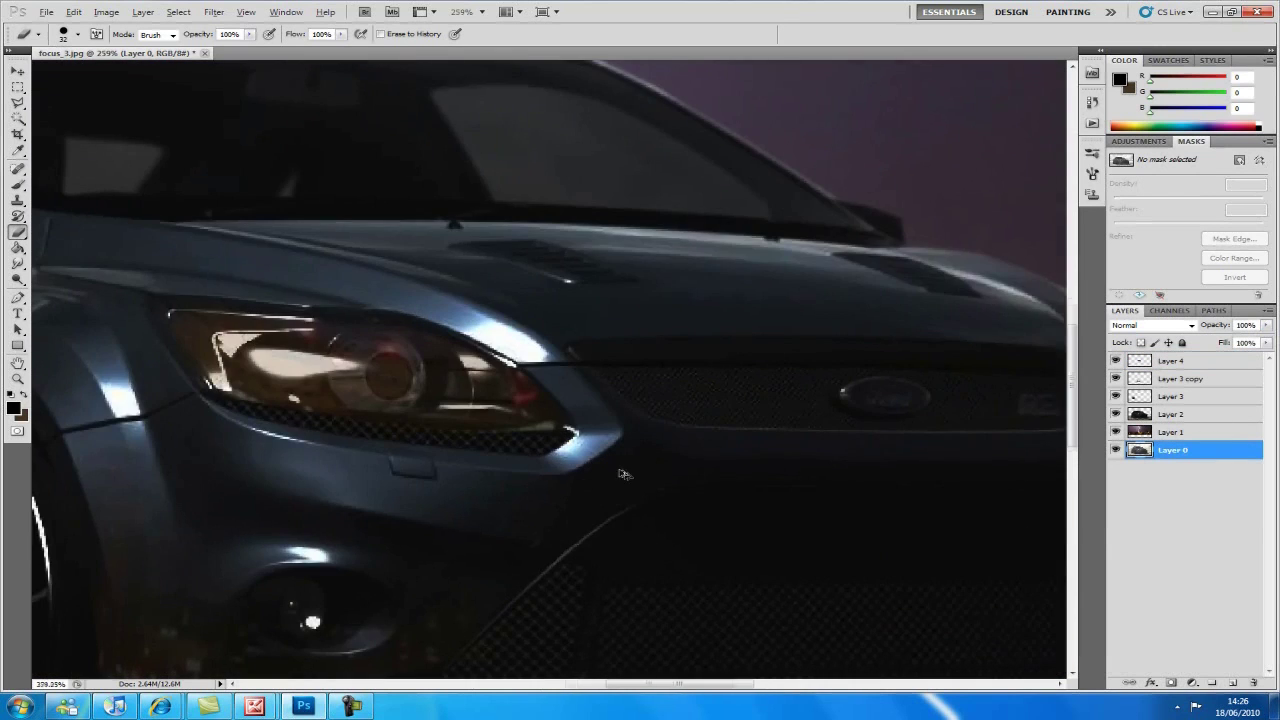
pyautogui.click(1174, 361)
pyautogui.scroll(-6, 620, 385)
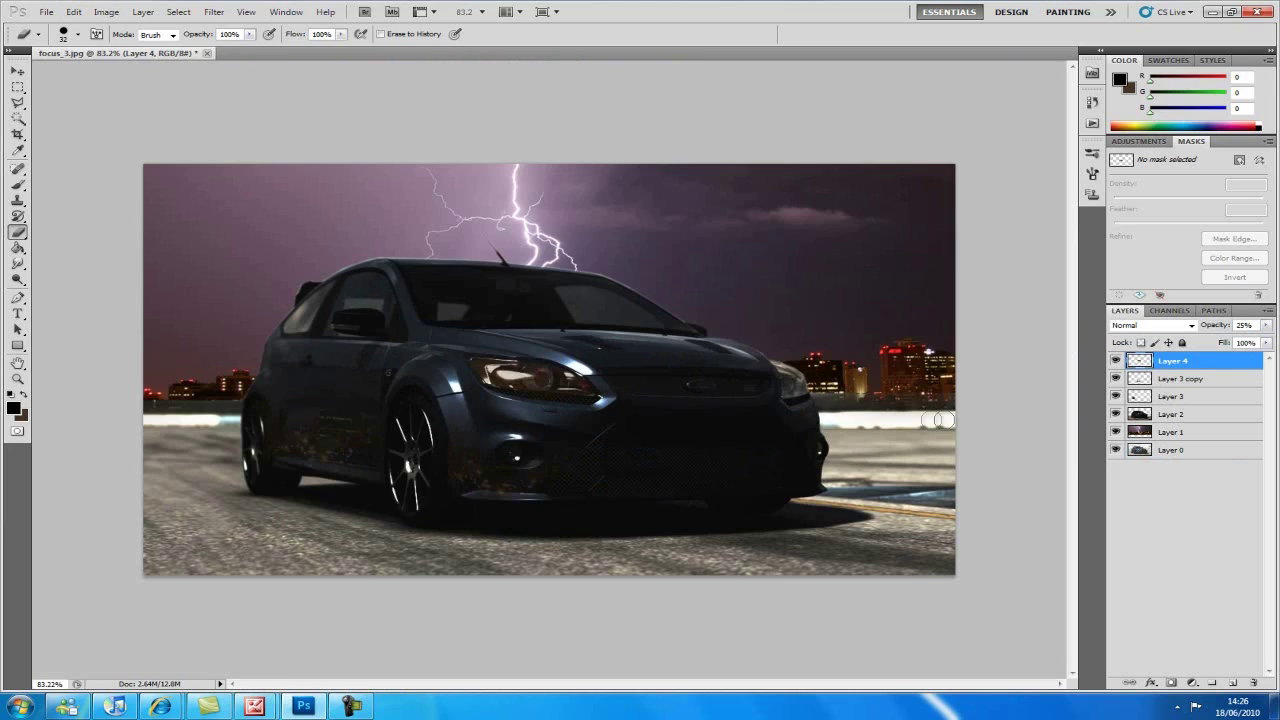
pyautogui.scroll(3, 620, 385)
# Step: Duplicate Layer 4 and rotate the copy into place over the car's far headlight
pyautogui.click(18, 72)
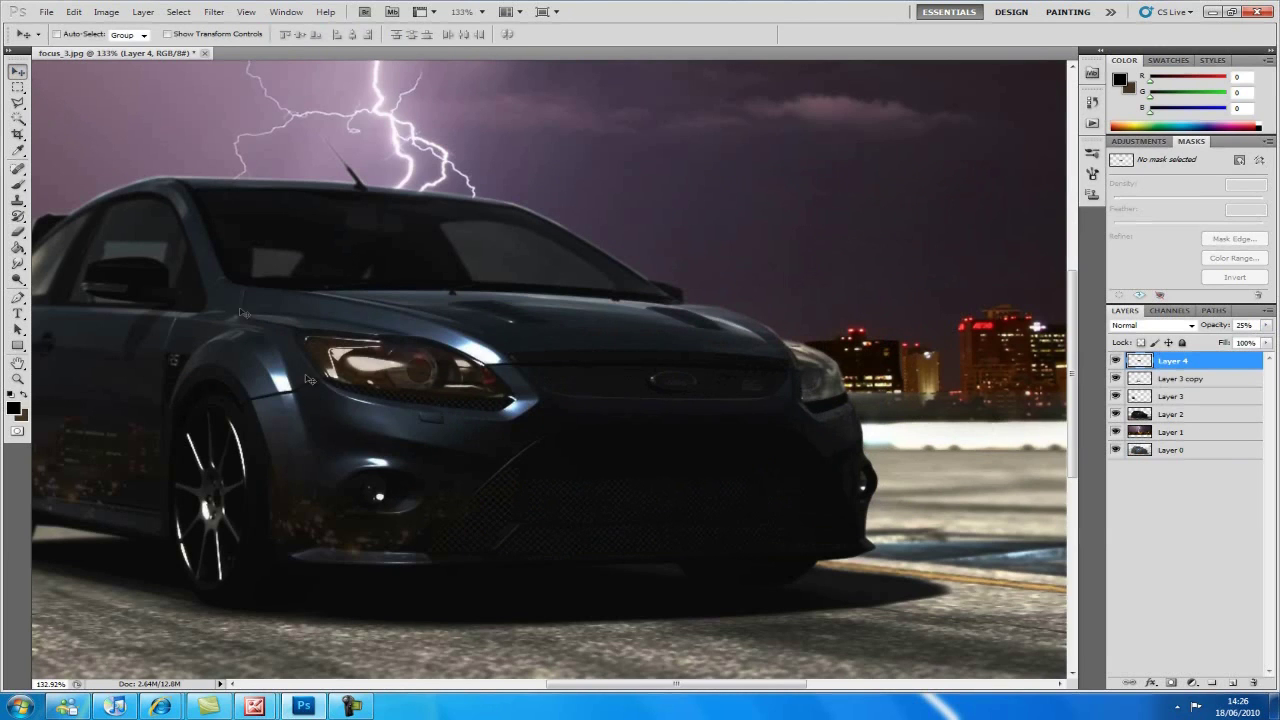
pyautogui.rightClick(1168, 366)
pyautogui.click(1120, 88)
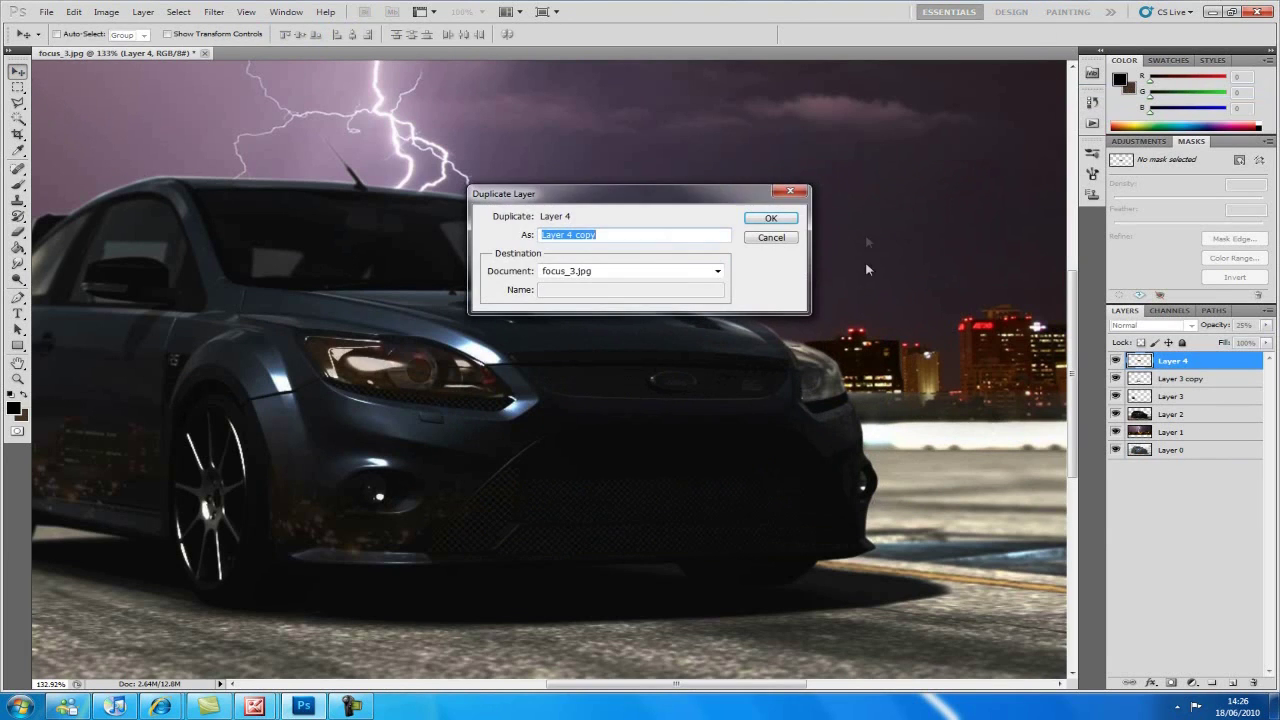
pyautogui.click(774, 218)
pyautogui.moveTo(918, 377); pyautogui.dragTo(814, 370)
pyautogui.hotkey('ctrl', 't')
pyautogui.moveTo(922, 338); pyautogui.dragTo(721, 265)
pyautogui.press('Return')
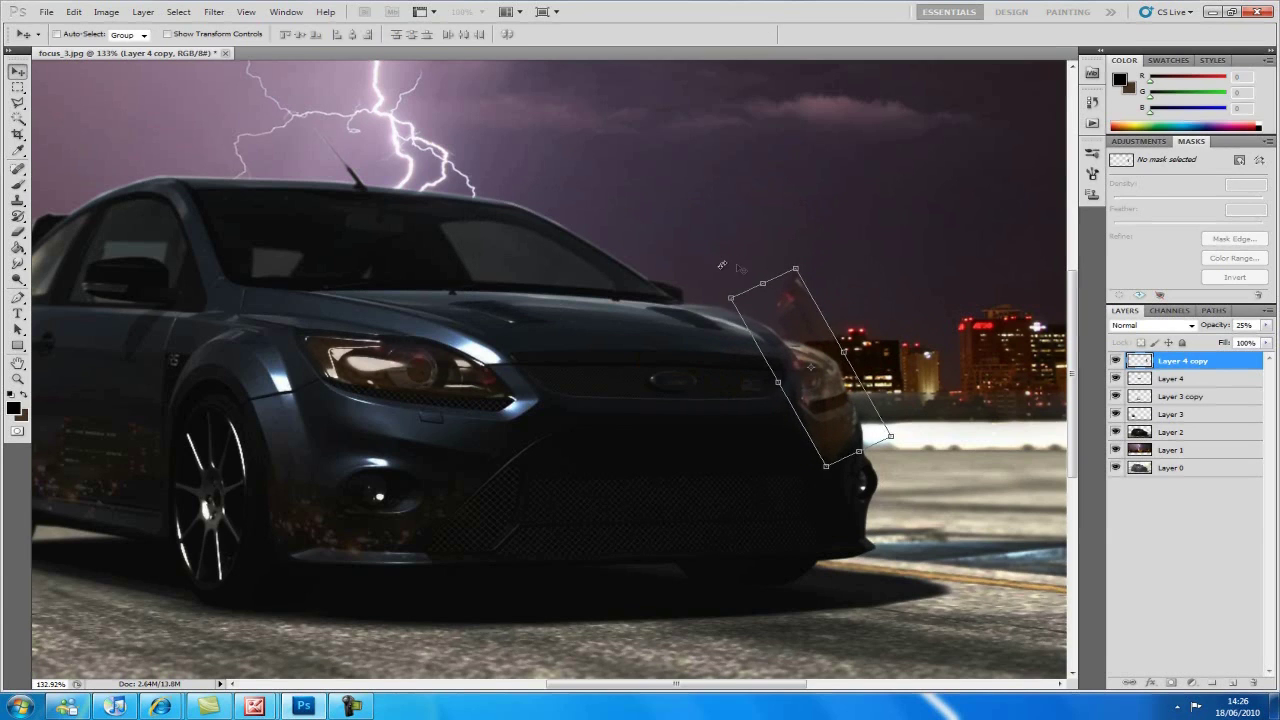
# Step: Erase the reflection copy from the bumper and sky around the far headlight with the 32 px eraser
pyautogui.scroll(4, 980, 395)
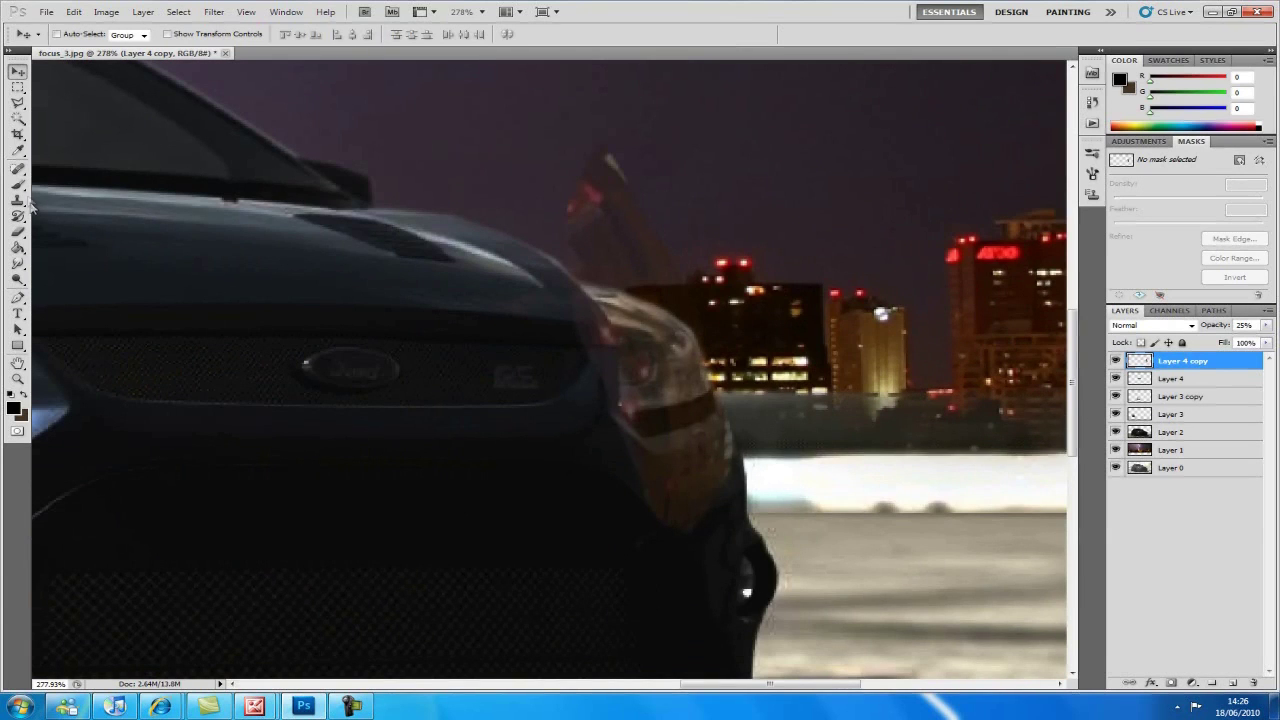
pyautogui.click(18, 231)
pyautogui.moveTo(650, 460)
pyautogui.mouseDown()
pyautogui.moveTo(666, 429)
pyautogui.moveTo(725, 417)
pyautogui.mouseUp()
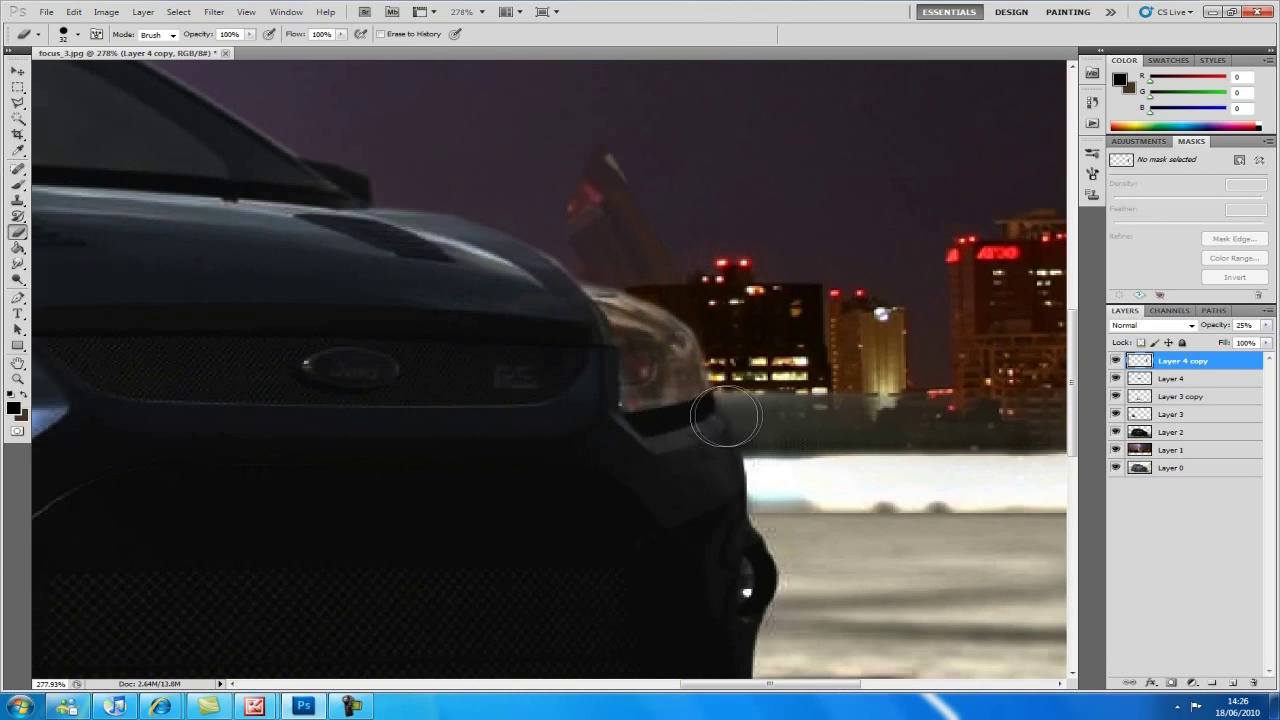
pyautogui.moveTo(686, 271)
pyautogui.mouseDown()
pyautogui.moveTo(583, 235)
pyautogui.moveTo(595, 238)
pyautogui.moveTo(589, 174)
pyautogui.mouseUp()
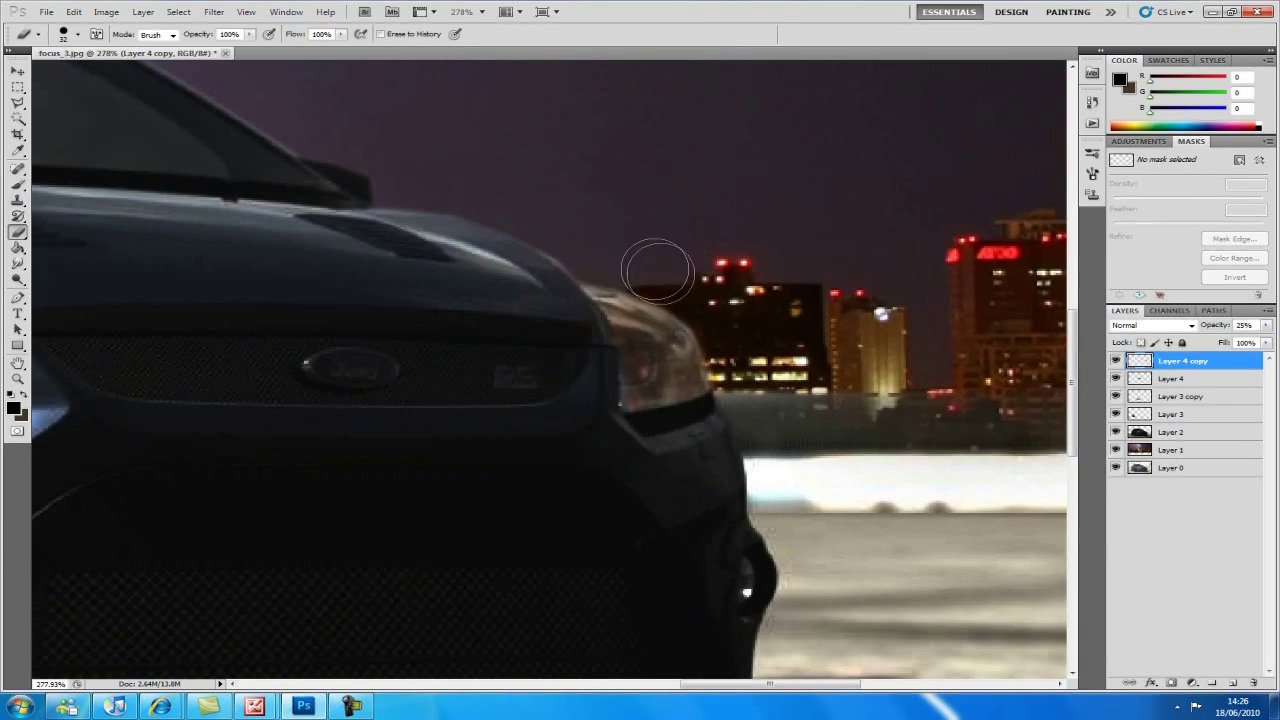
pyautogui.scroll(-6, 425, 230)
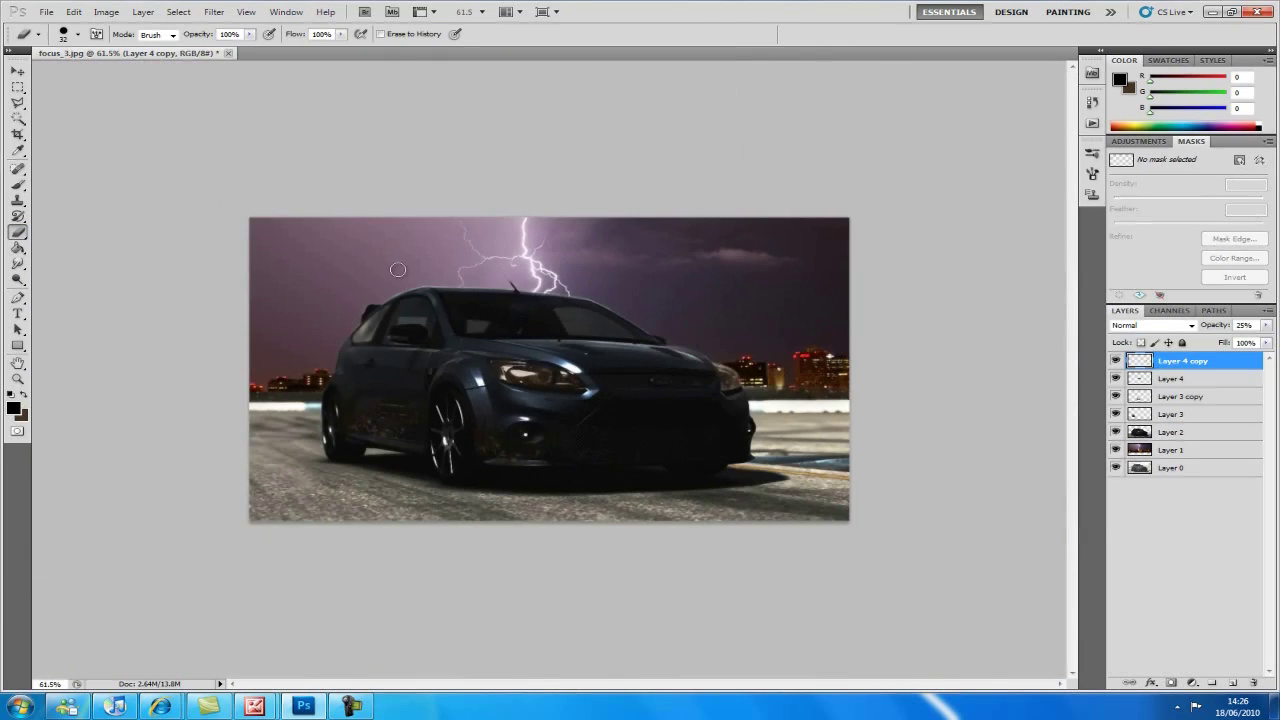
pyautogui.scroll(4, 398, 270)
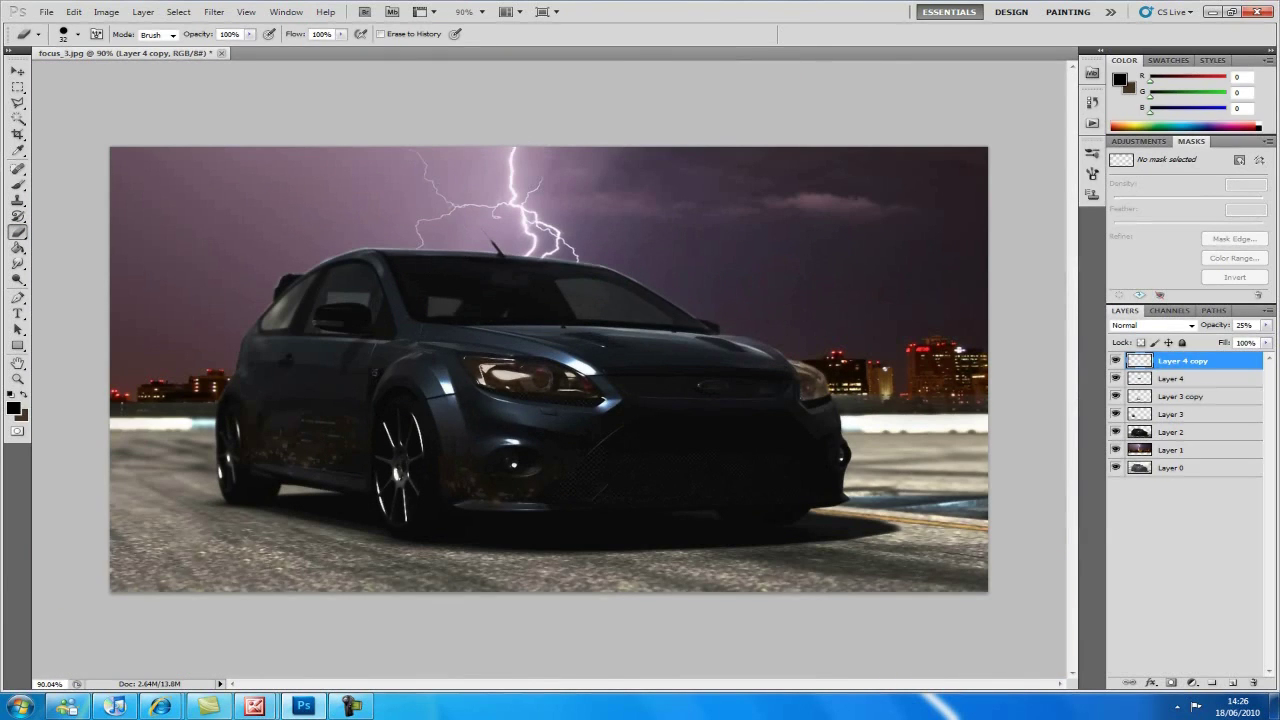
pyautogui.click(352, 706)
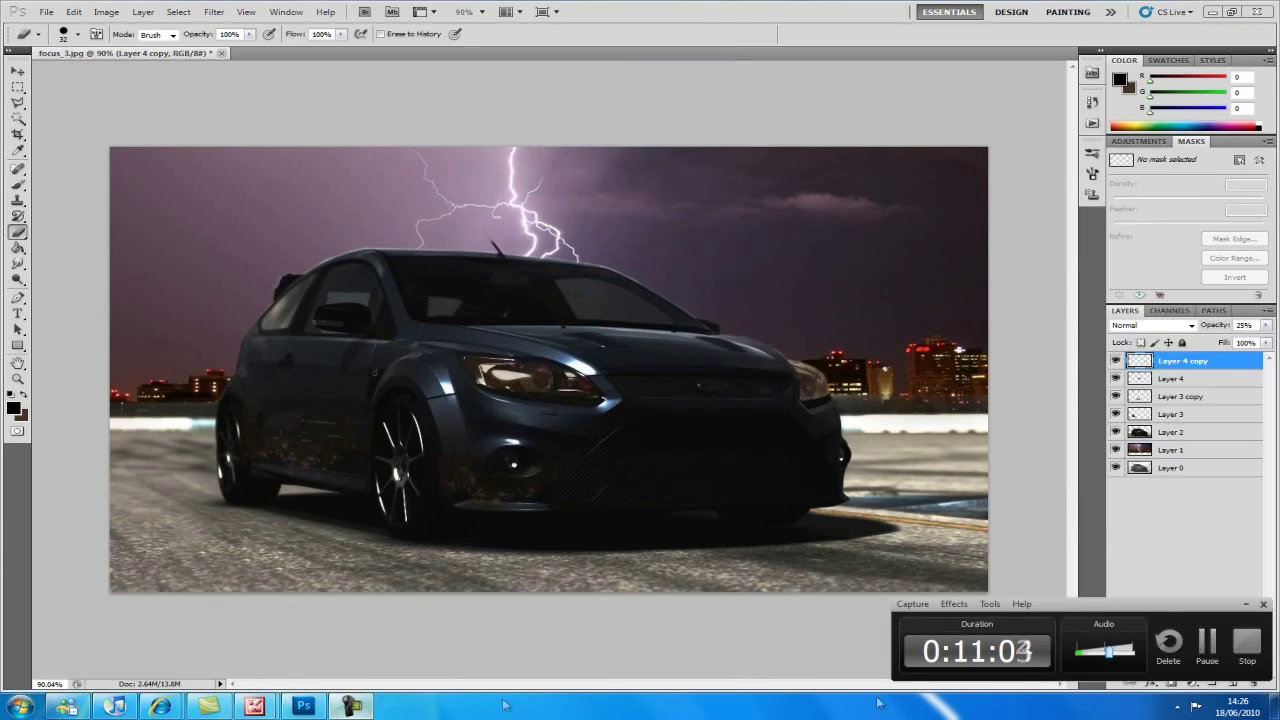
pyautogui.click(1247, 605)
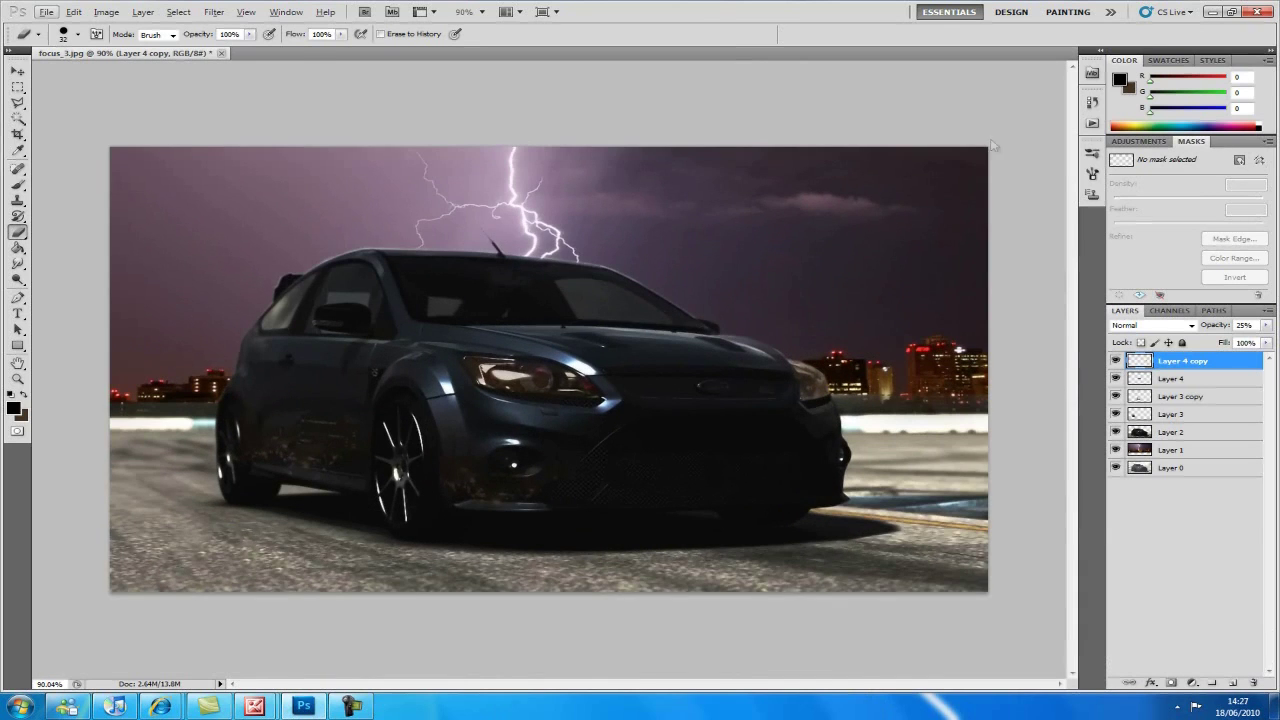
# Step: Merge Layer 4 copy, Layer 4, Layer 3 copy, Layer 3 and Layer 2 into one car layer
pyautogui.keyDown('ctrl'); pyautogui.click(1158, 431); pyautogui.keyUp('ctrl')
pyautogui.keyDown('ctrl'); pyautogui.click(1162, 413); pyautogui.keyUp('ctrl')
pyautogui.keyDown('ctrl'); pyautogui.click(1164, 396); pyautogui.keyUp('ctrl')
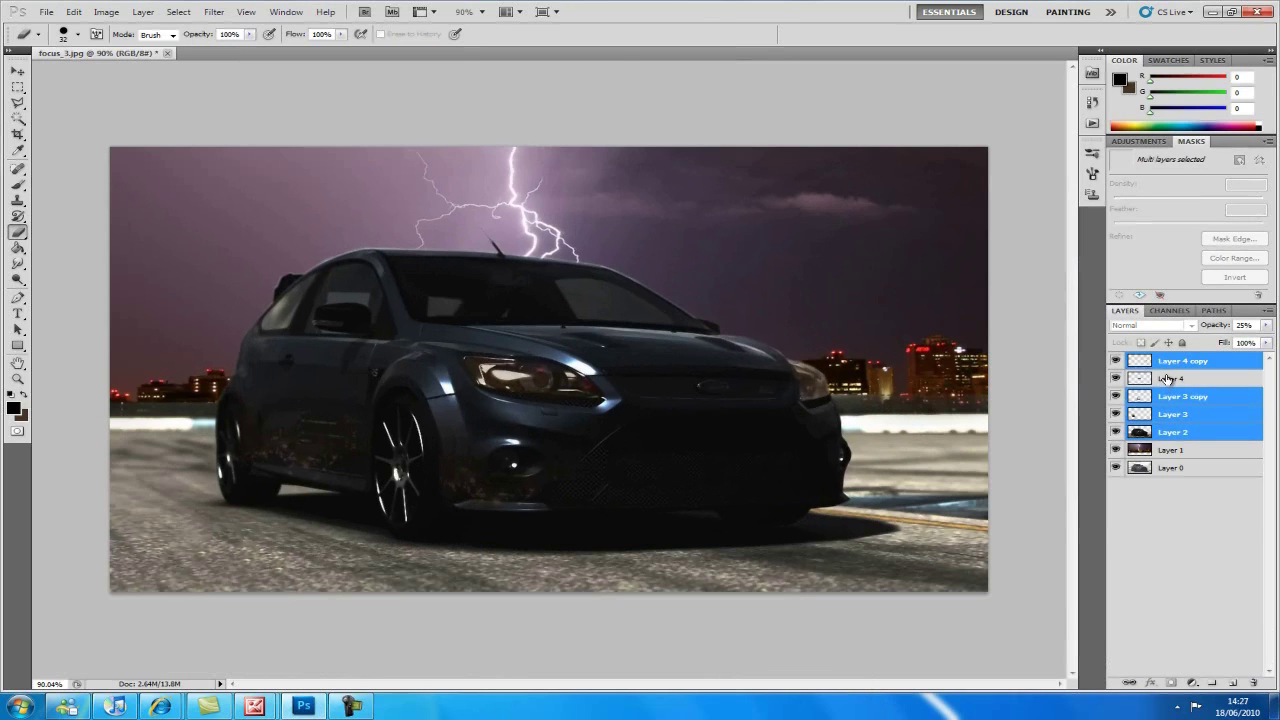
pyautogui.keyDown('ctrl'); pyautogui.click(1166, 380); pyautogui.keyUp('ctrl')
pyautogui.rightClick(1177, 418)
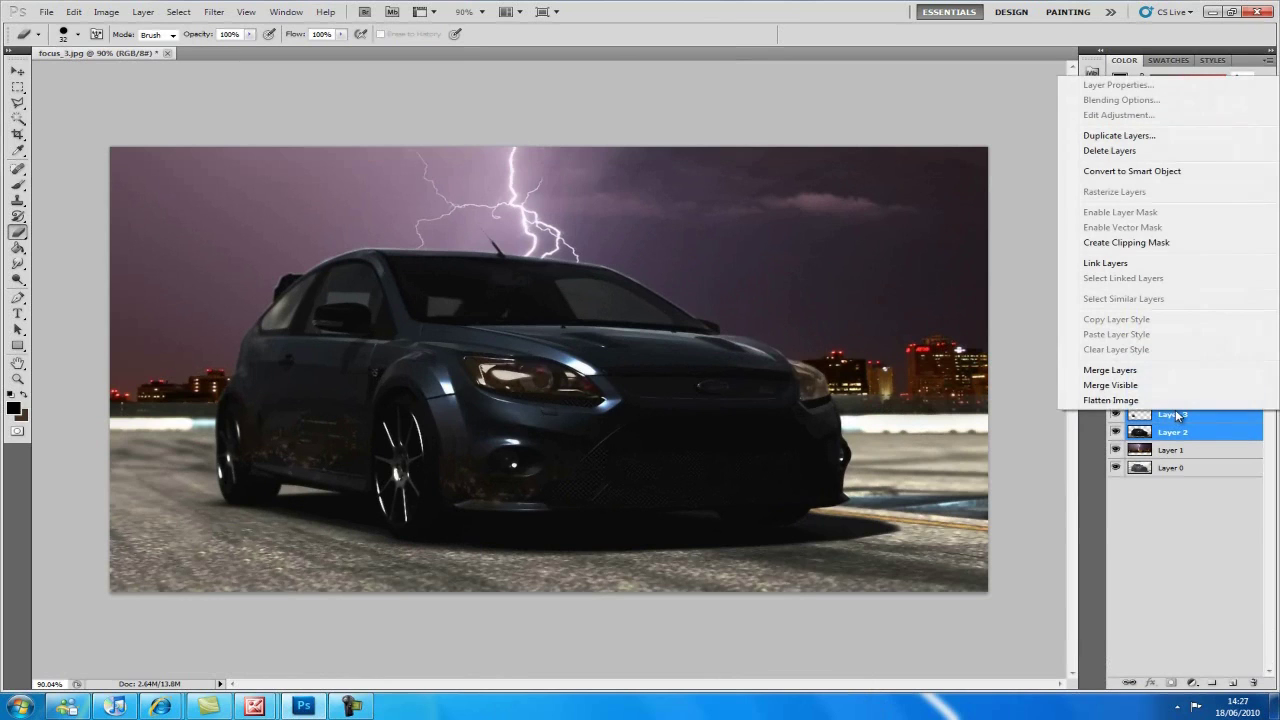
pyautogui.click(1130, 369)
# Step: Raise the merged car layer's contrast to 39 with a Brightness/Contrast adjustment
pyautogui.click(106, 11)
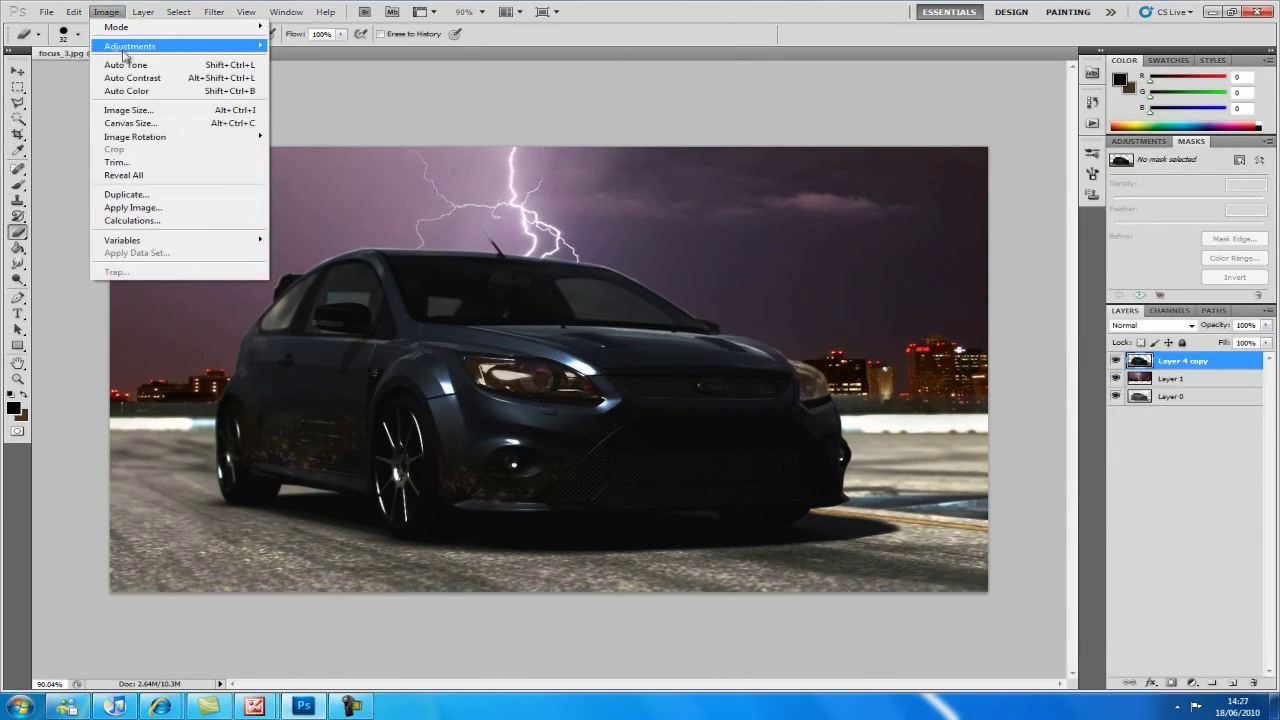
pyautogui.moveTo(75, 14)
pyautogui.moveTo(330, 46)
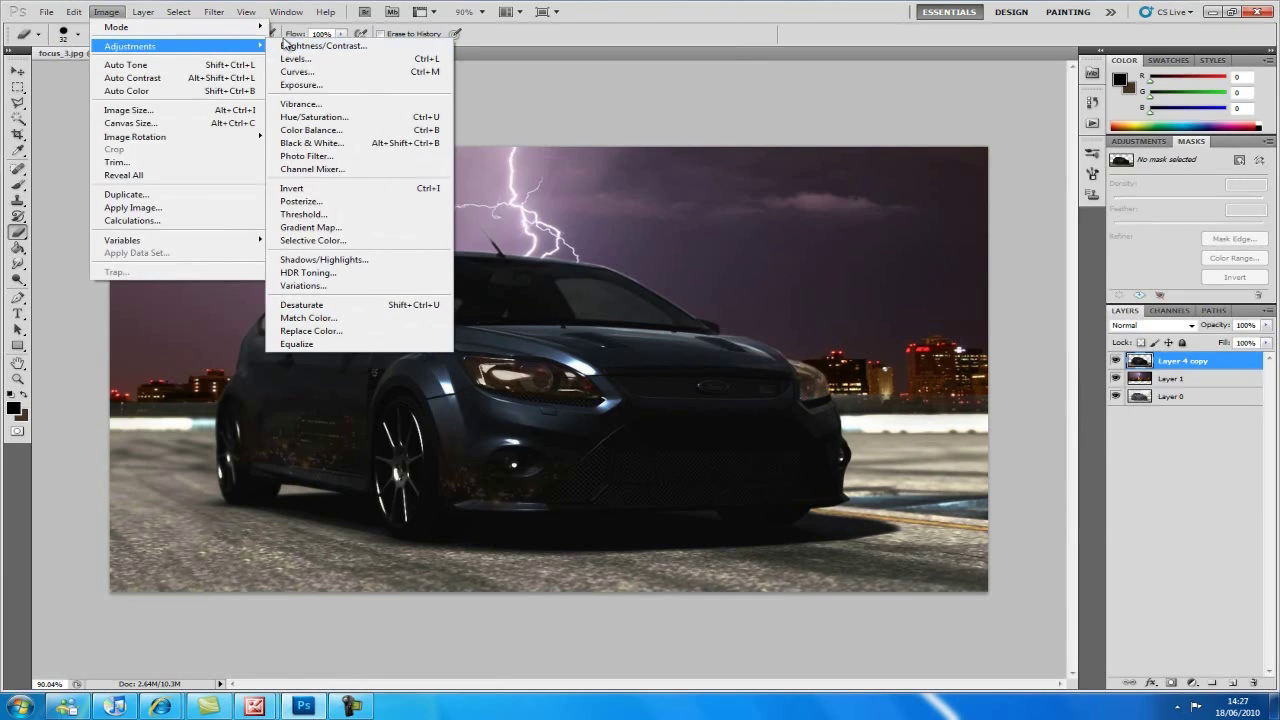
pyautogui.click(385, 46)
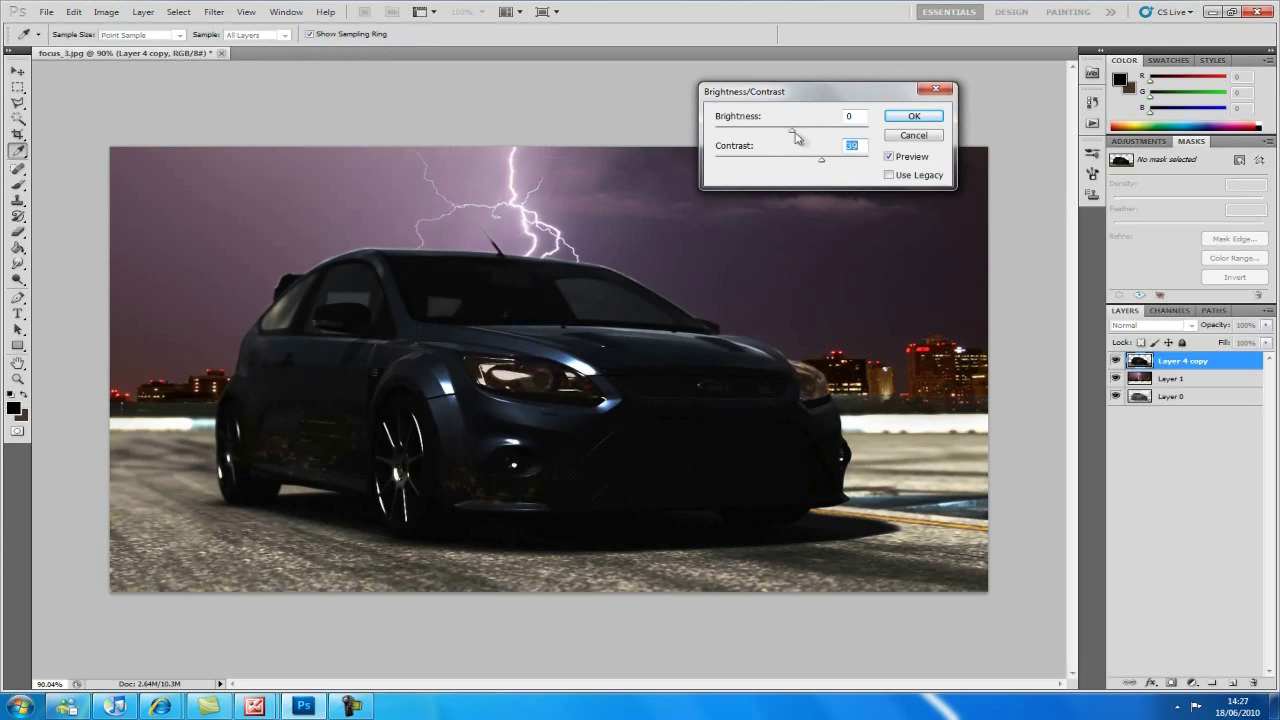
pyautogui.moveTo(797, 137)
pyautogui.mouseDown()
pyautogui.moveTo(737, 131)
pyautogui.moveTo(791, 141)
pyautogui.mouseUp()
pyautogui.click(893, 119)
pyautogui.press('b')
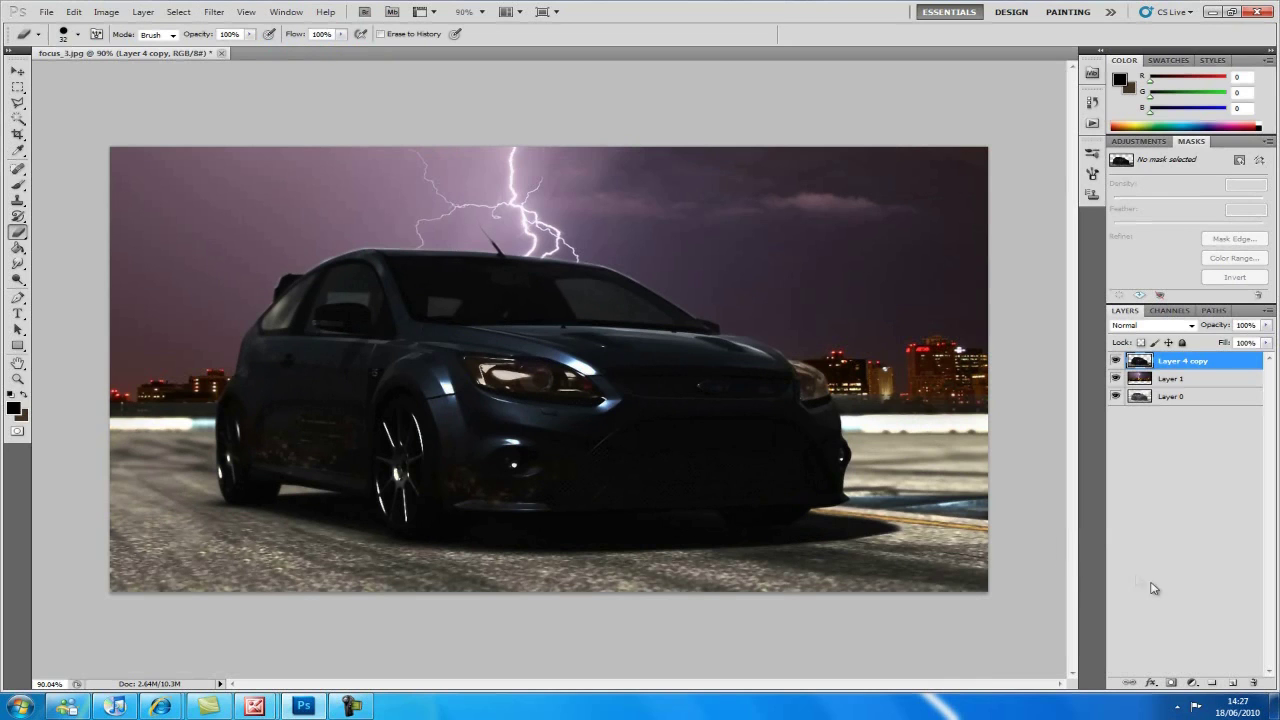
# Step: Add a new layer above the merged car and fill it with black
pyautogui.click(1231, 683)
pyautogui.click(18, 248)
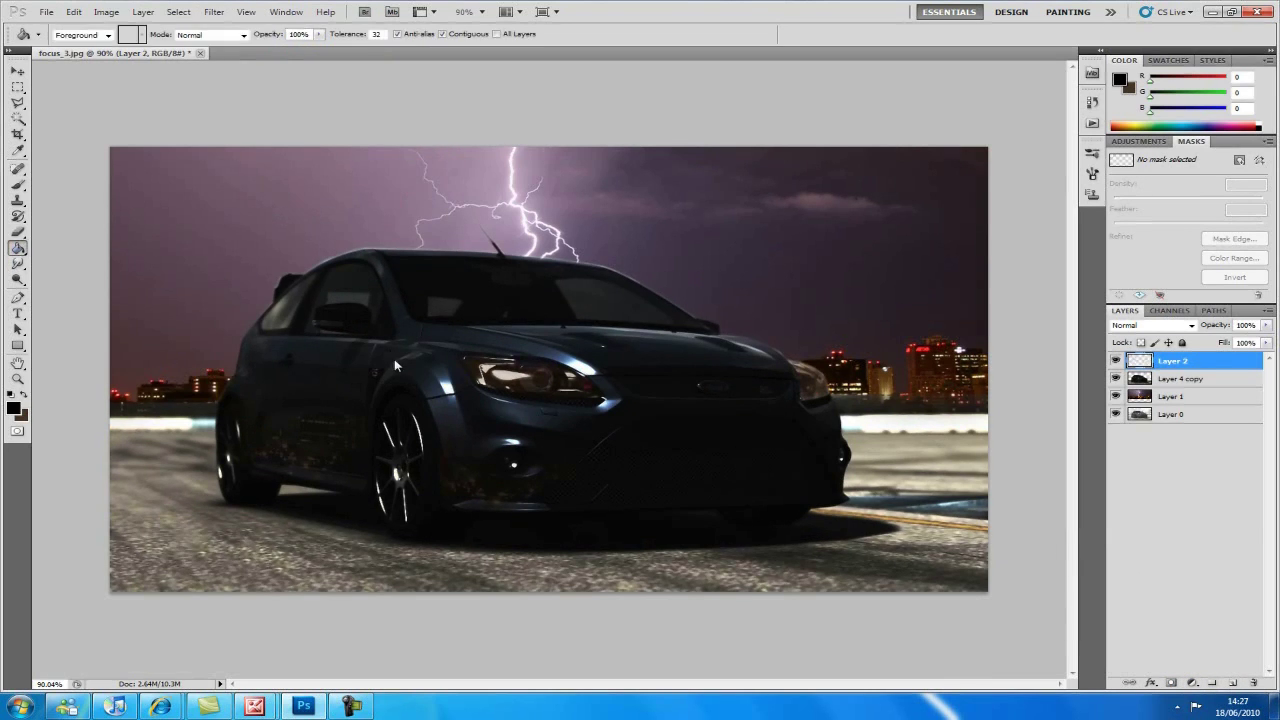
pyautogui.click(408, 275)
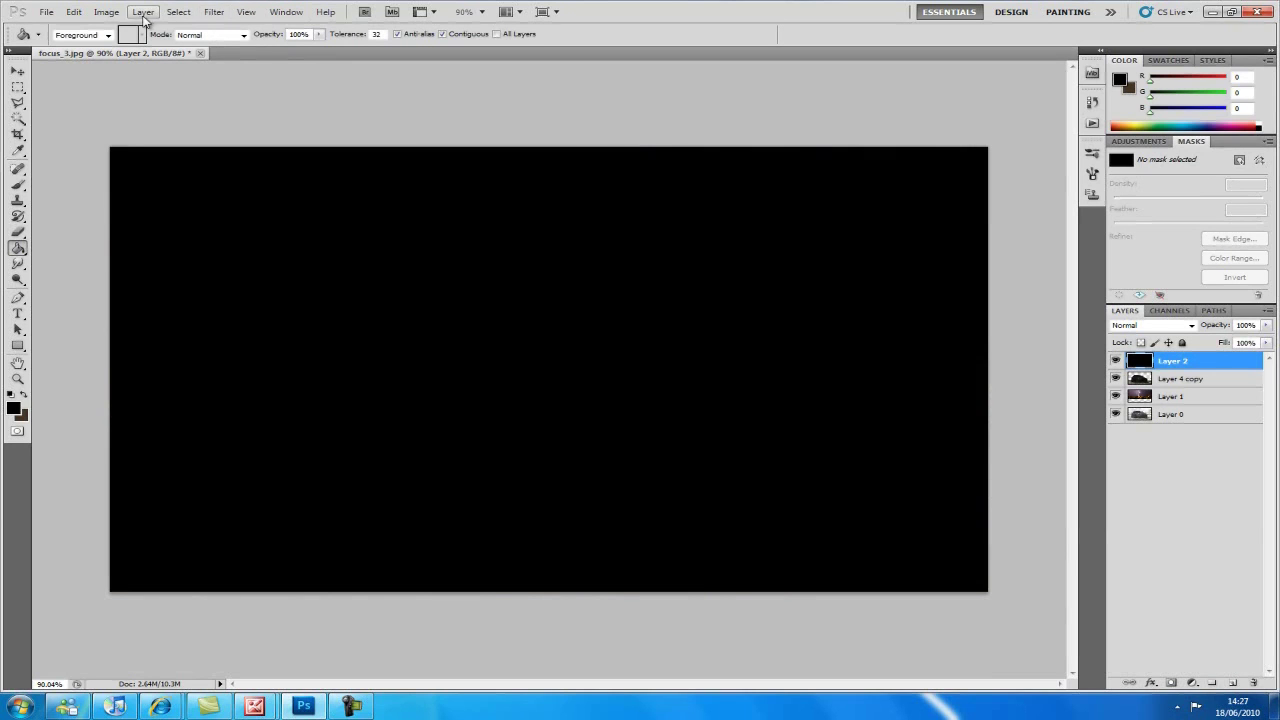
# Step: Try a 105mm Prime lens flare at 100% brightness on the black layer and undo it
pyautogui.click(214, 12)
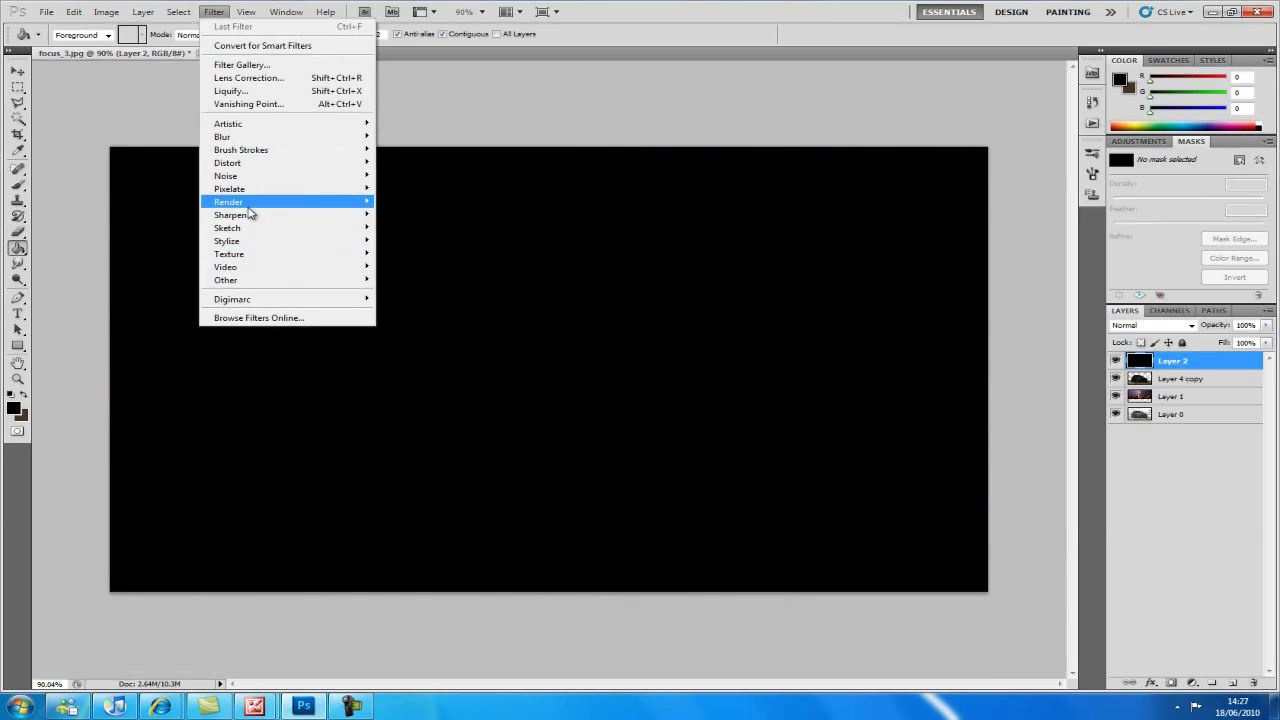
pyautogui.moveTo(252, 204)
pyautogui.click(409, 242)
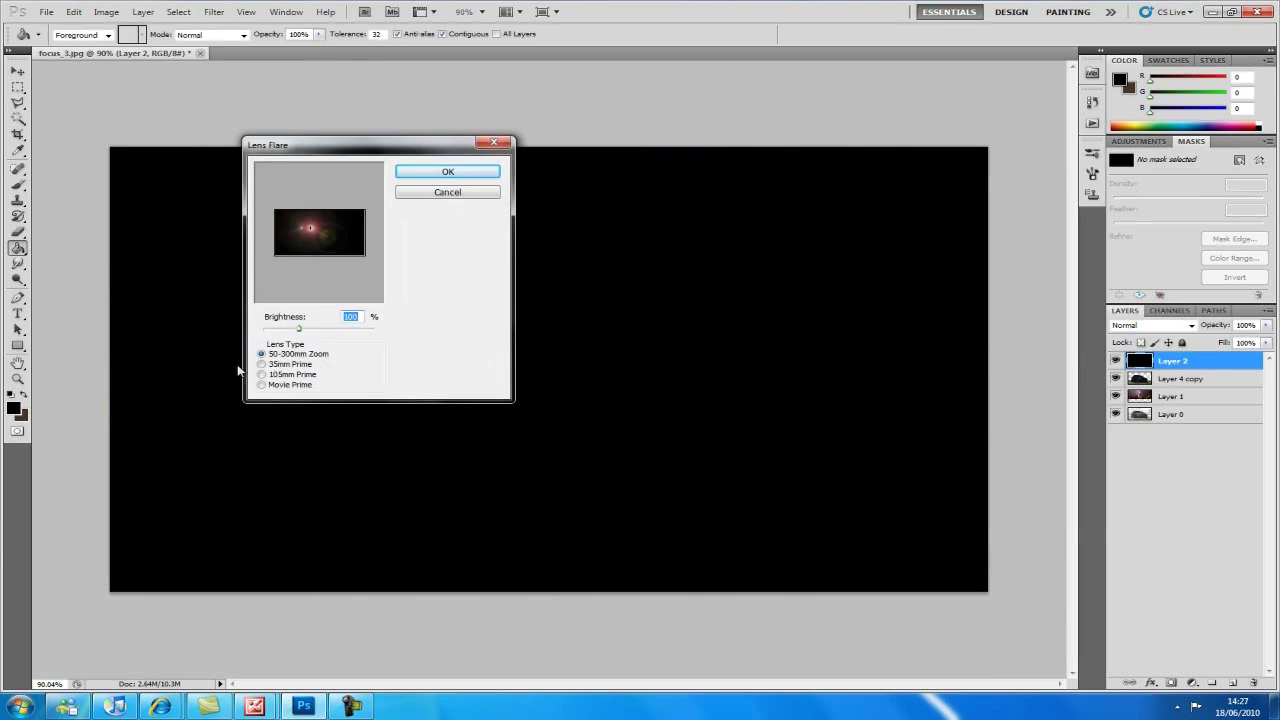
pyautogui.click(262, 375)
pyautogui.click(447, 172)
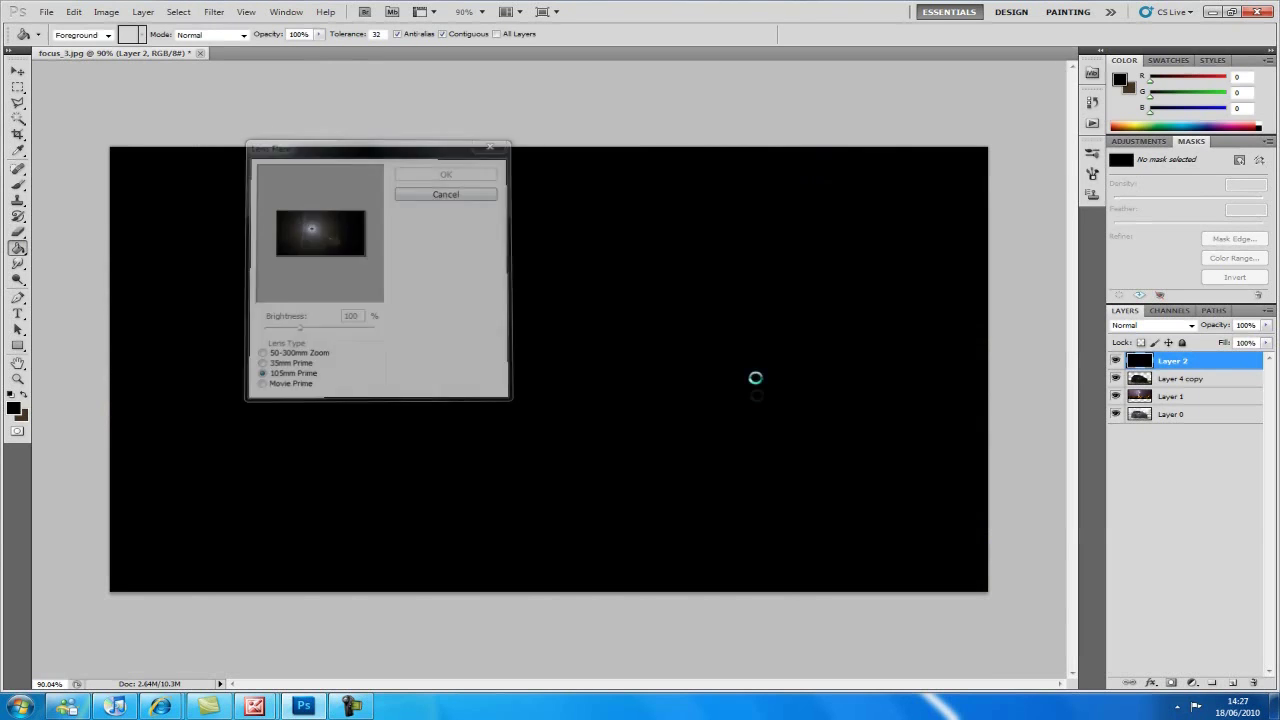
pyautogui.click(17, 72)
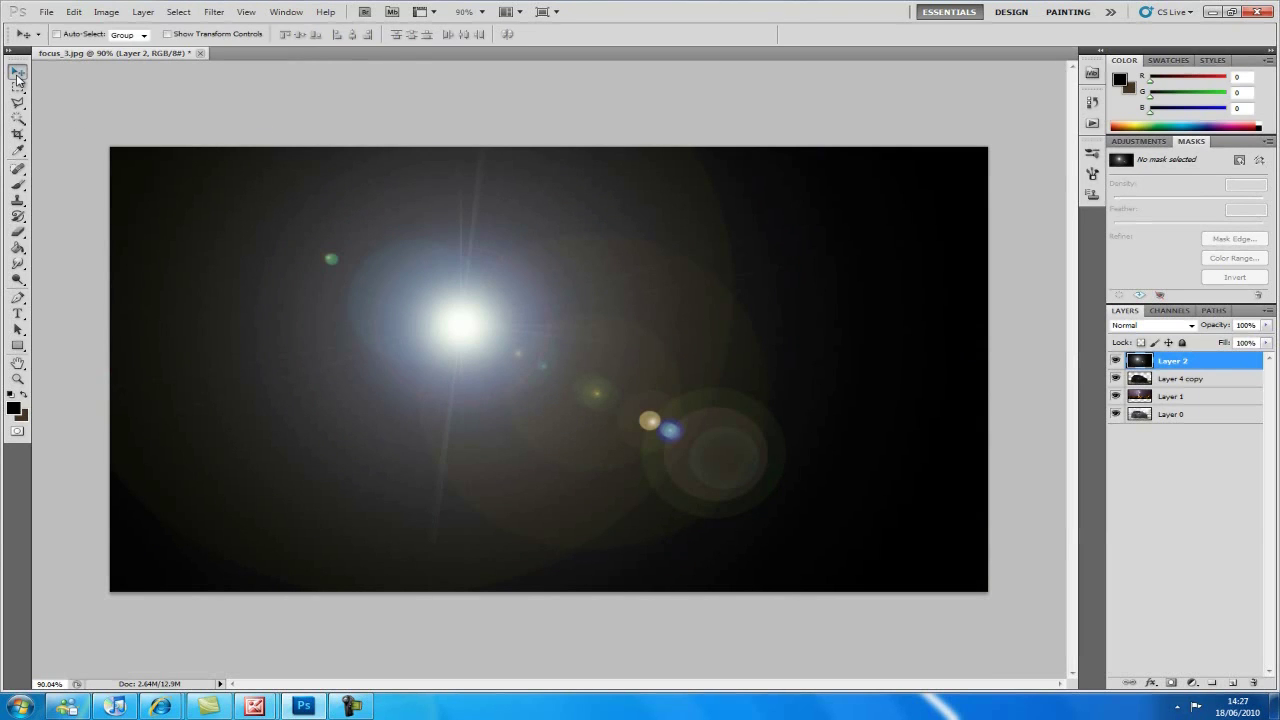
pyautogui.hotkey('ctrl', 'z')
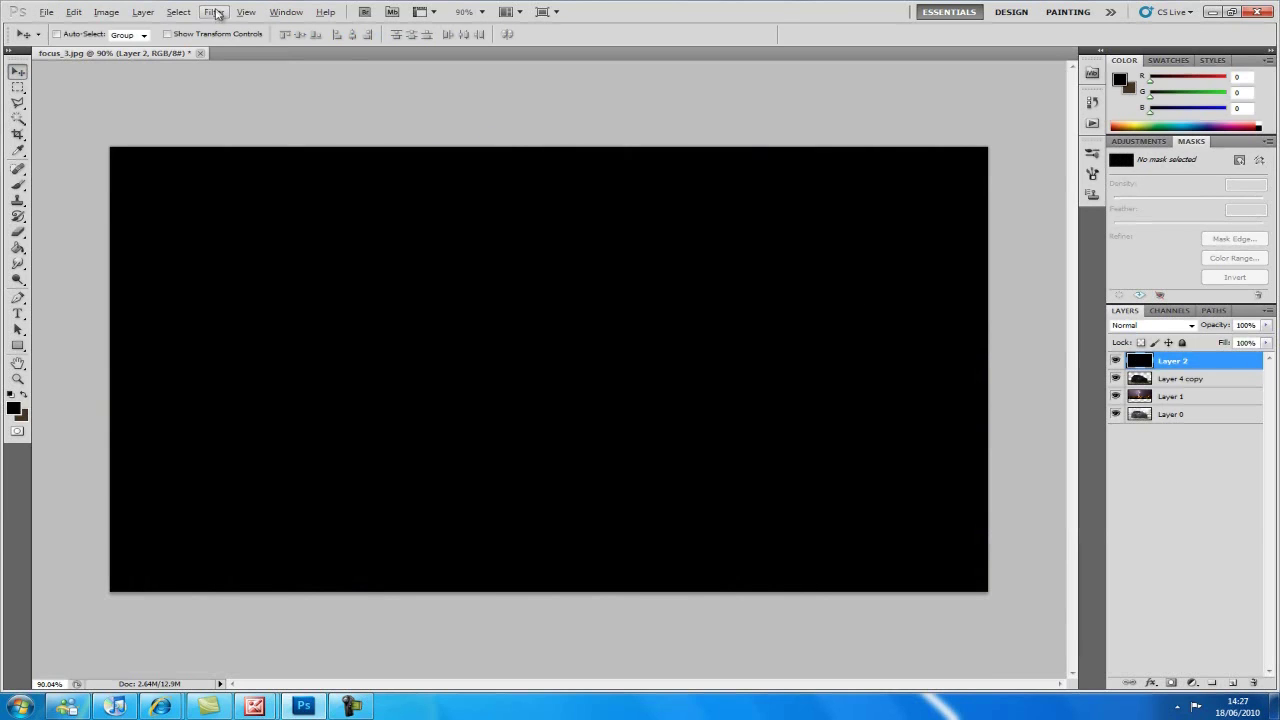
# Step: Render a 105mm Prime lens flare at 100% brightness, centred lower on the black layer, and set its blend mode to Screen
pyautogui.click(224, 14)
pyautogui.click(388, 242)
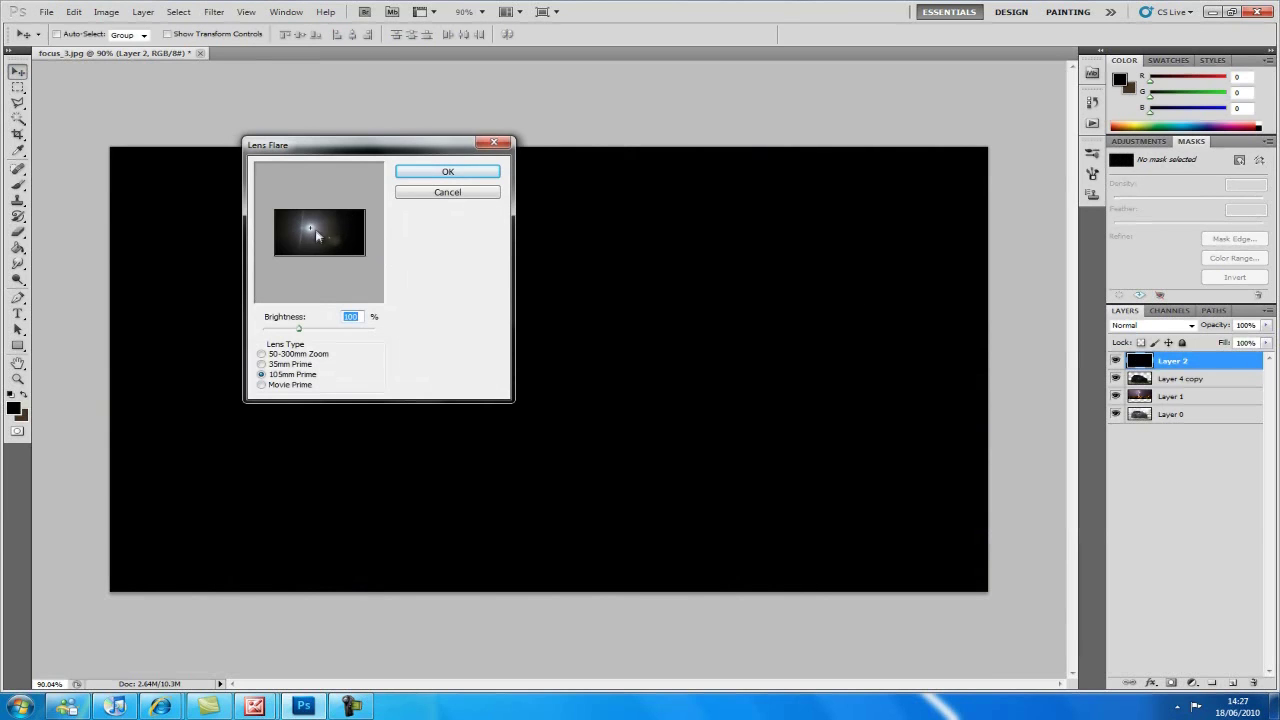
pyautogui.click(447, 172)
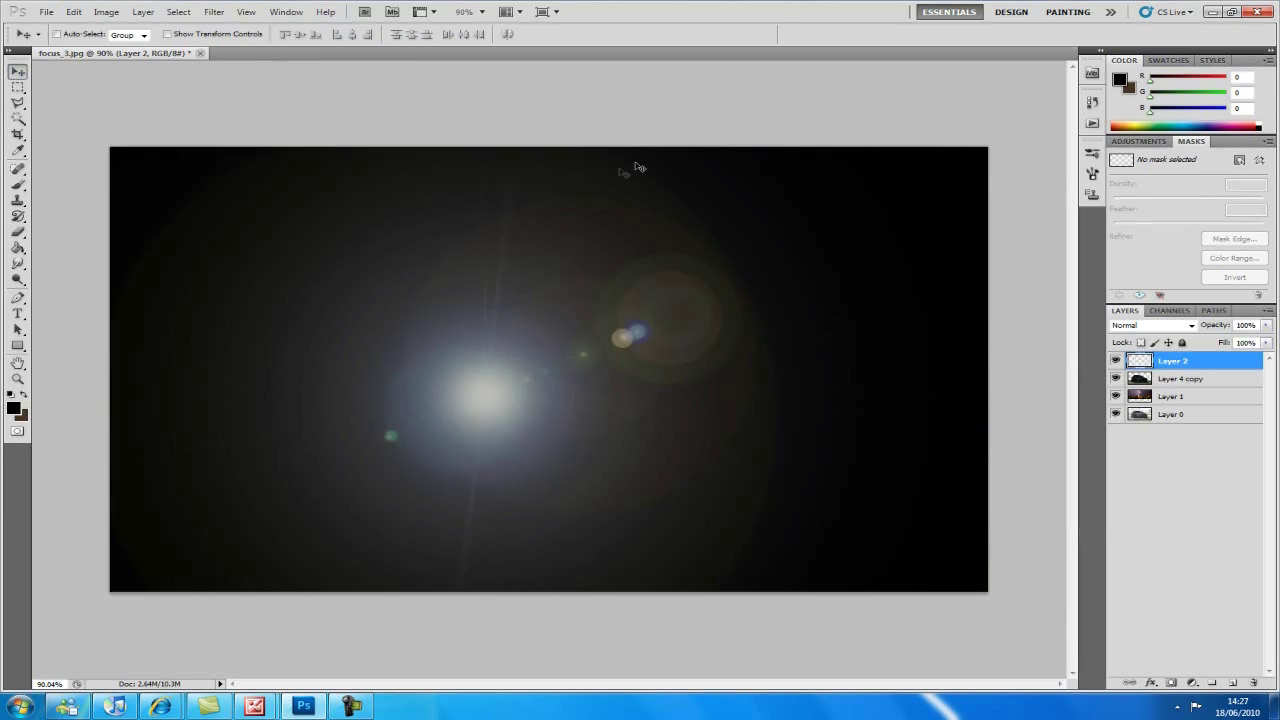
pyautogui.click(1155, 326)
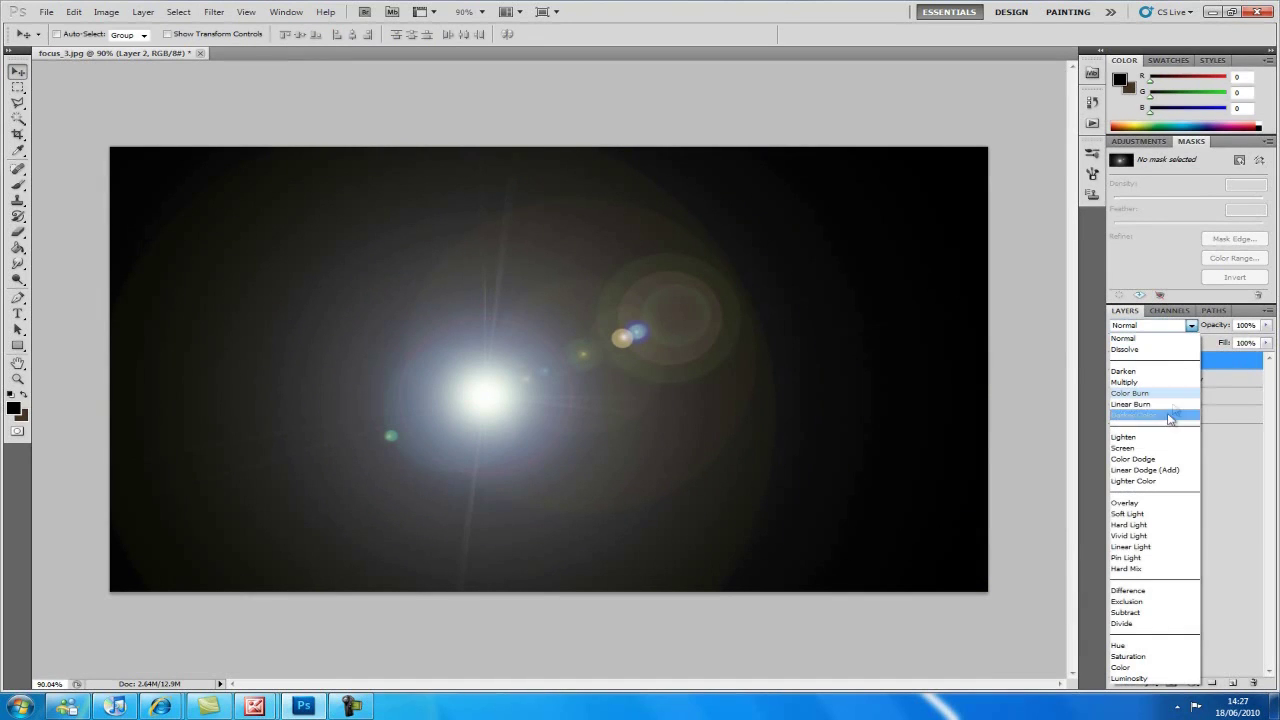
pyautogui.click(1123, 448)
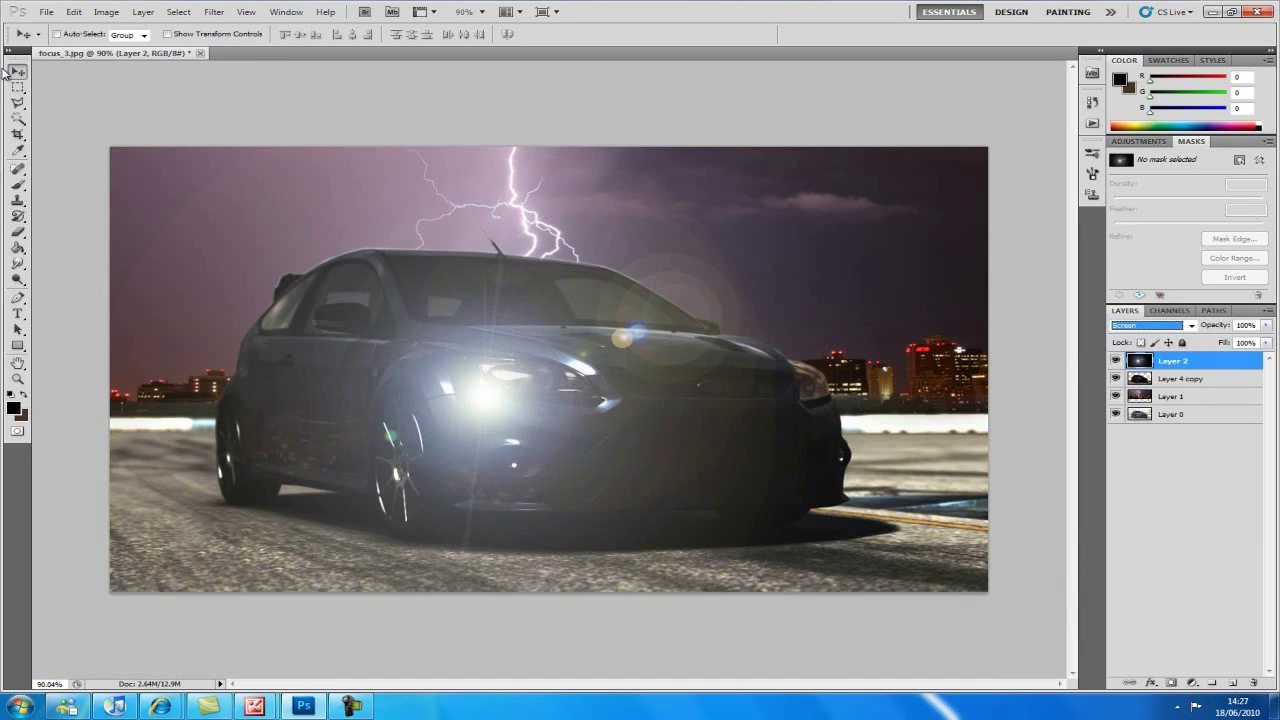
# Step: Move the flare onto the near headlight and place a duplicate of its layer over the far headlight
pyautogui.moveTo(484, 474); pyautogui.dragTo(561, 457)
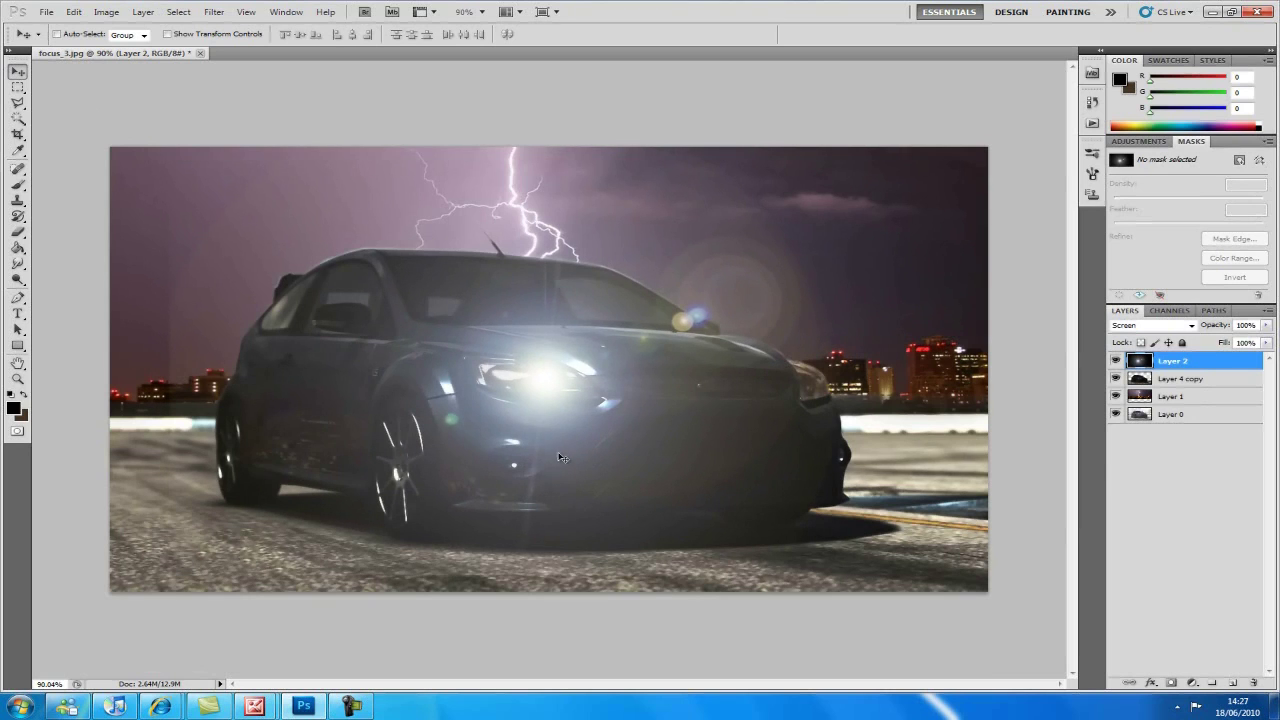
pyautogui.rightClick(1140, 364)
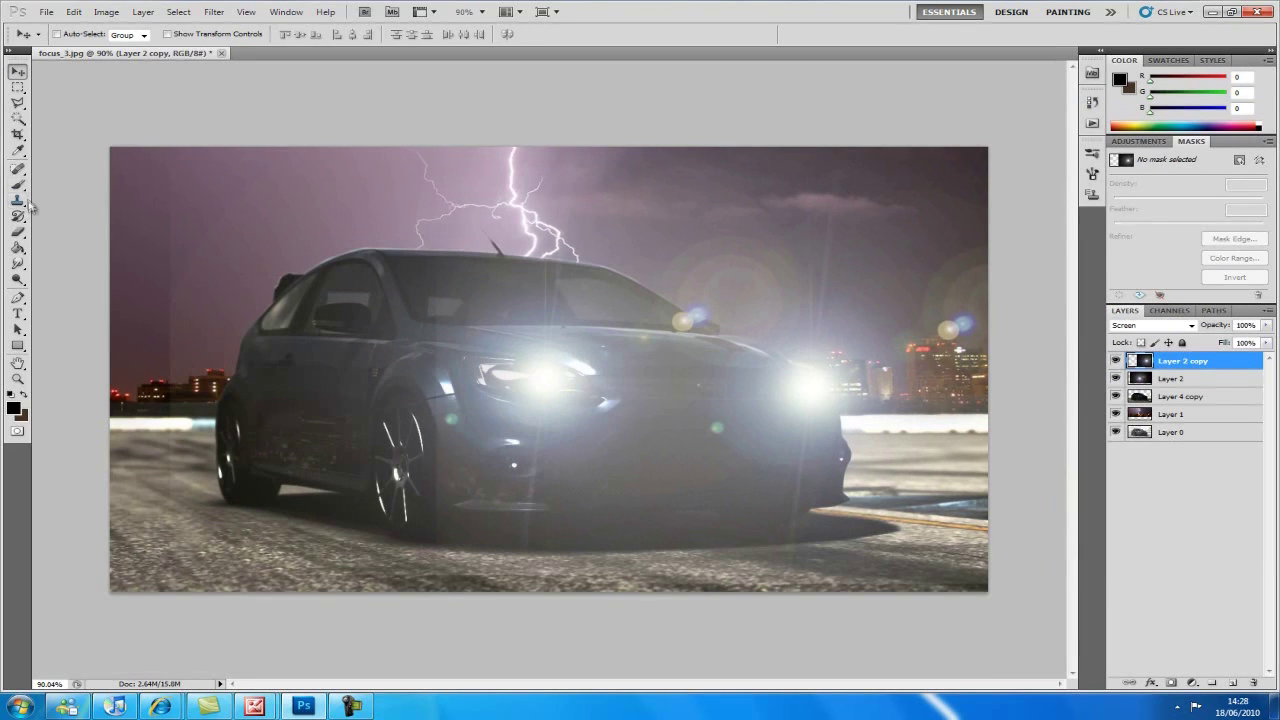
# Step: Set the eraser to 160 px and erase unwanted flare haze on the duplicate flare layer
pyautogui.click(21, 232)
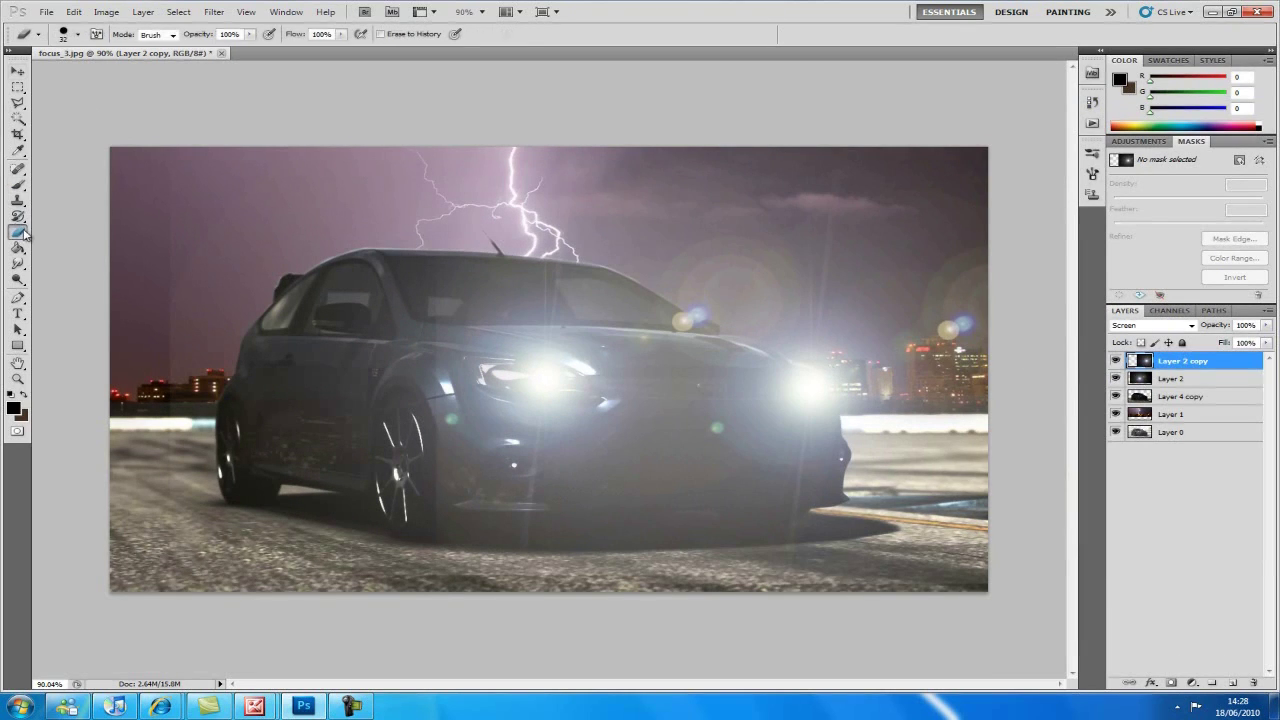
pyautogui.click(78, 40)
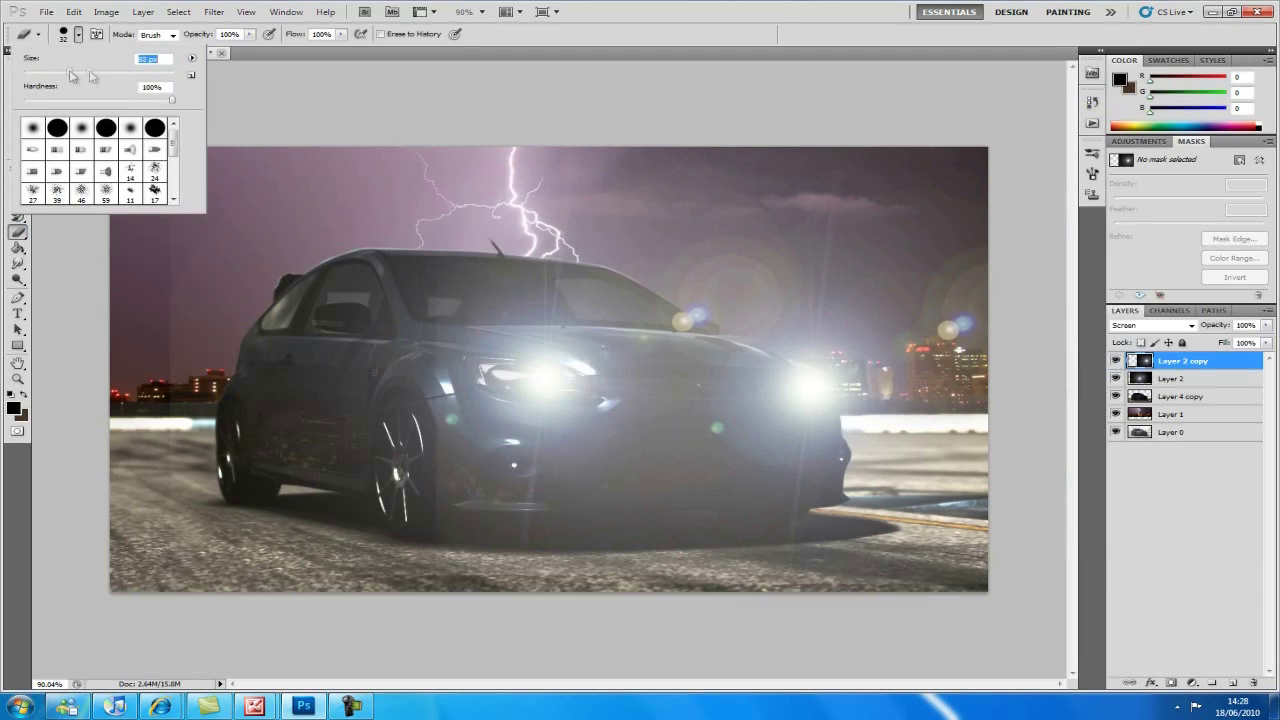
pyautogui.click(614, 22)
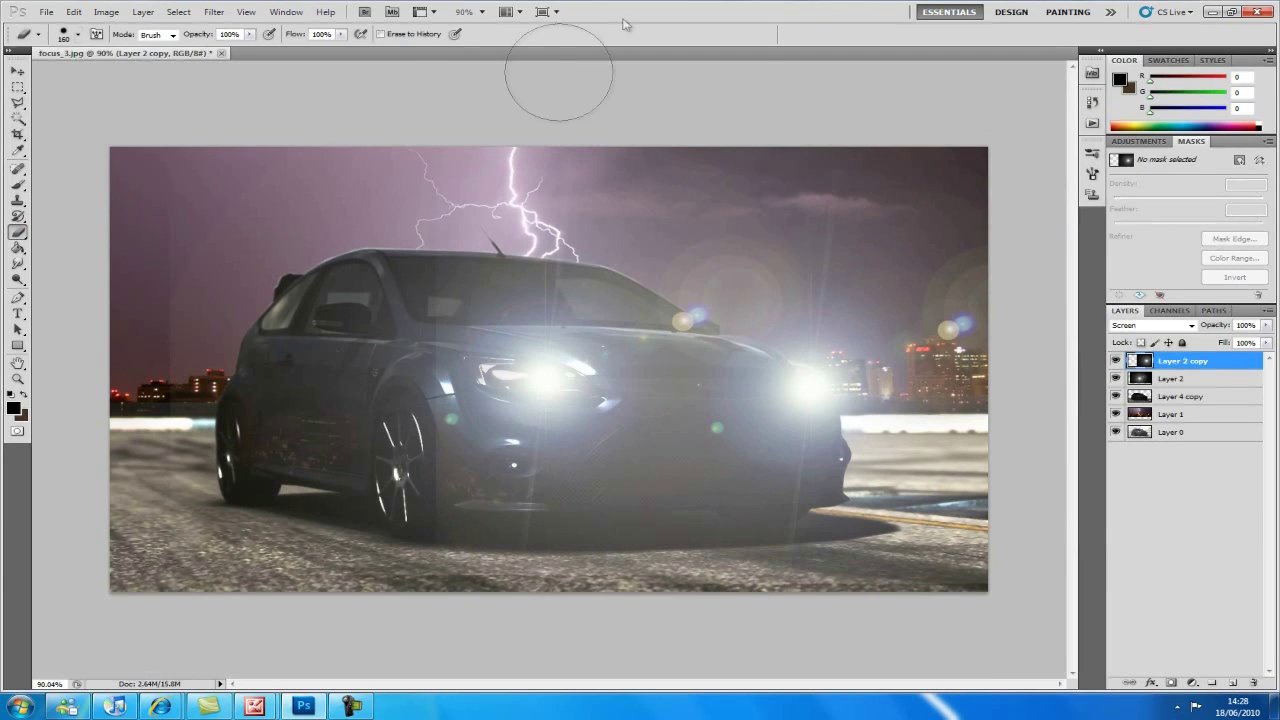
pyautogui.moveTo(447, 542)
pyautogui.mouseDown()
pyautogui.moveTo(406, 333)
pyautogui.moveTo(533, 587)
pyautogui.moveTo(868, 576)
pyautogui.moveTo(862, 553)
pyautogui.moveTo(608, 516)
pyautogui.mouseUp()
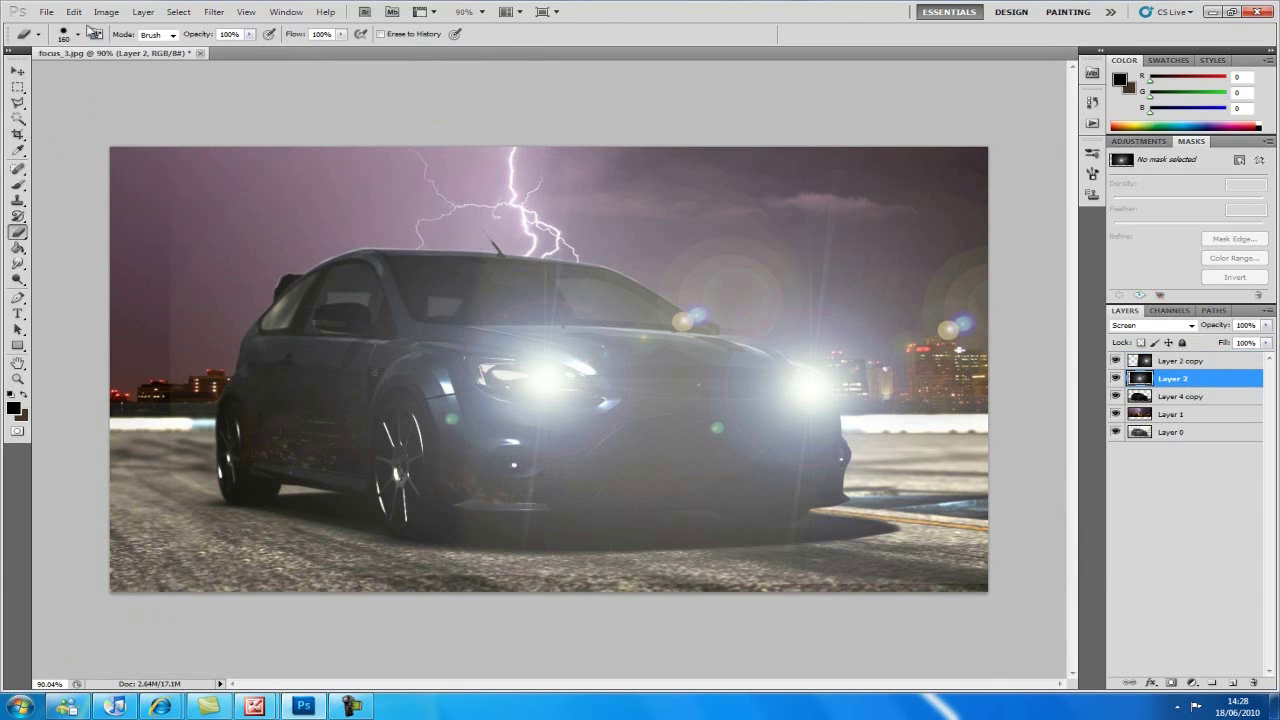
# Step: Lower the eraser's hardness for a soft edge and erase the flare layer's visible border along the image's left side
pyautogui.click(79, 35)
pyautogui.moveTo(107, 101); pyautogui.dragTo(54, 101)
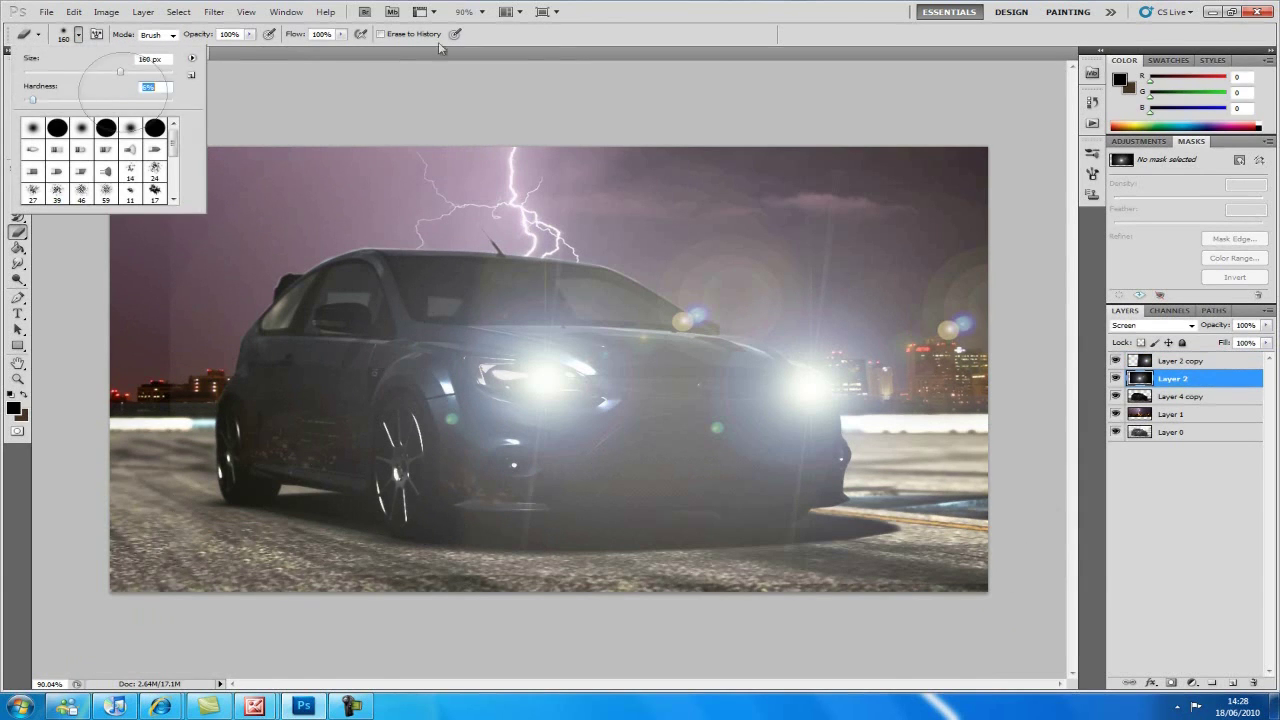
pyautogui.click(671, 6)
pyautogui.moveTo(147, 193); pyautogui.dragTo(150, 600)
pyautogui.scroll(-2, 742, 202)
pyautogui.scroll(-1, 742, 202)
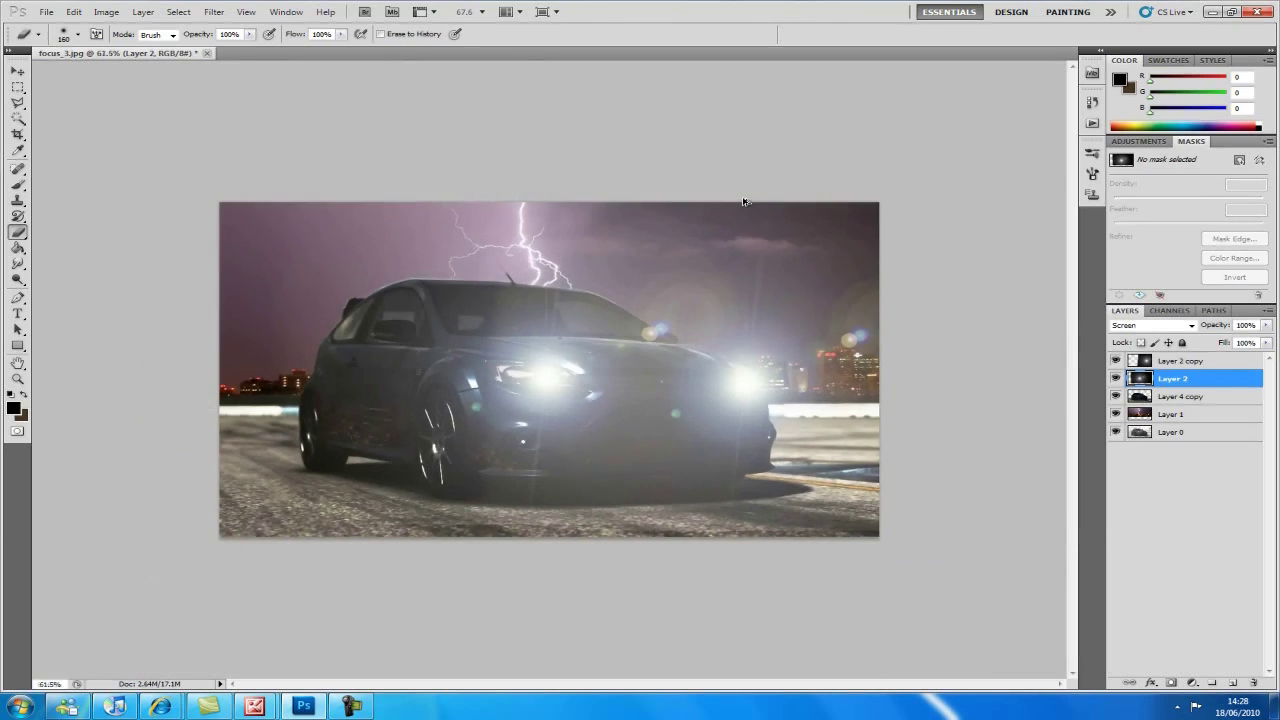
pyautogui.scroll(2, 742, 201)
# Step: Nudge the duplicate flare onto the far headlight and the original flare onto the near headlight
pyautogui.click(1182, 358)
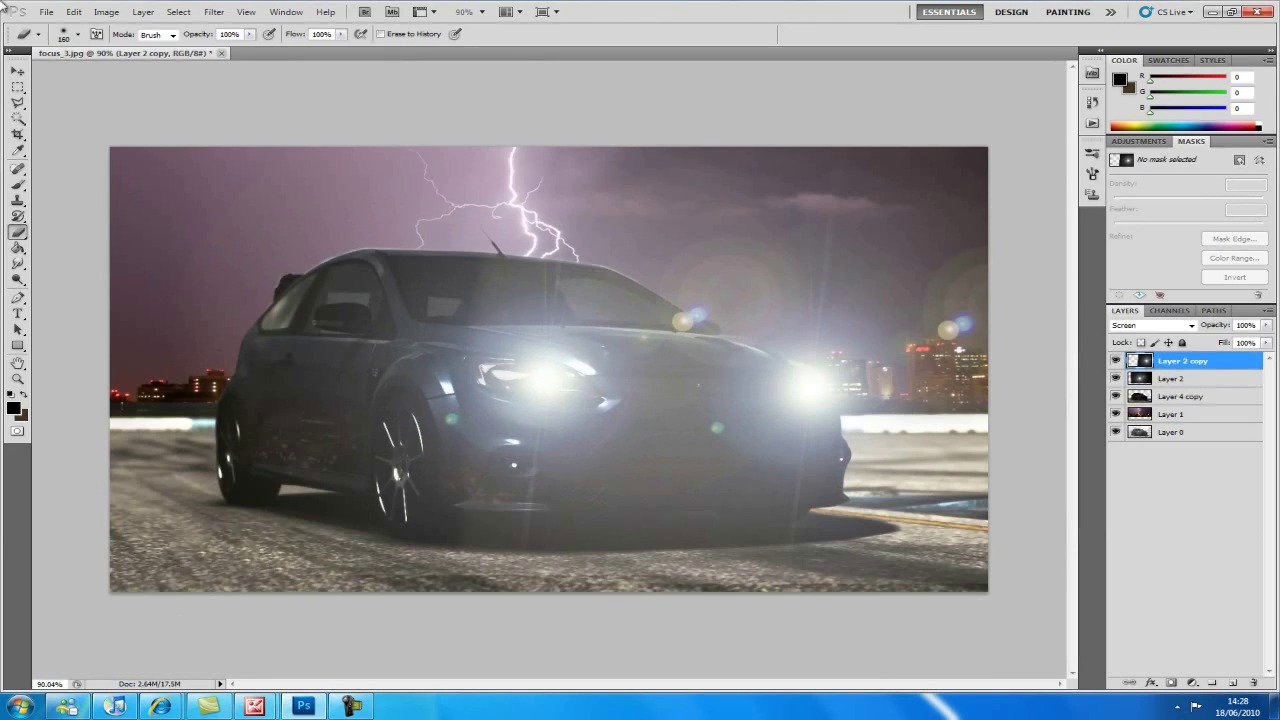
pyautogui.click(18, 68)
pyautogui.moveTo(788, 355)
pyautogui.mouseDown()
pyautogui.moveTo(800, 342)
pyautogui.moveTo(766, 347)
pyautogui.moveTo(790, 374)
pyautogui.moveTo(806, 371)
pyautogui.mouseUp()
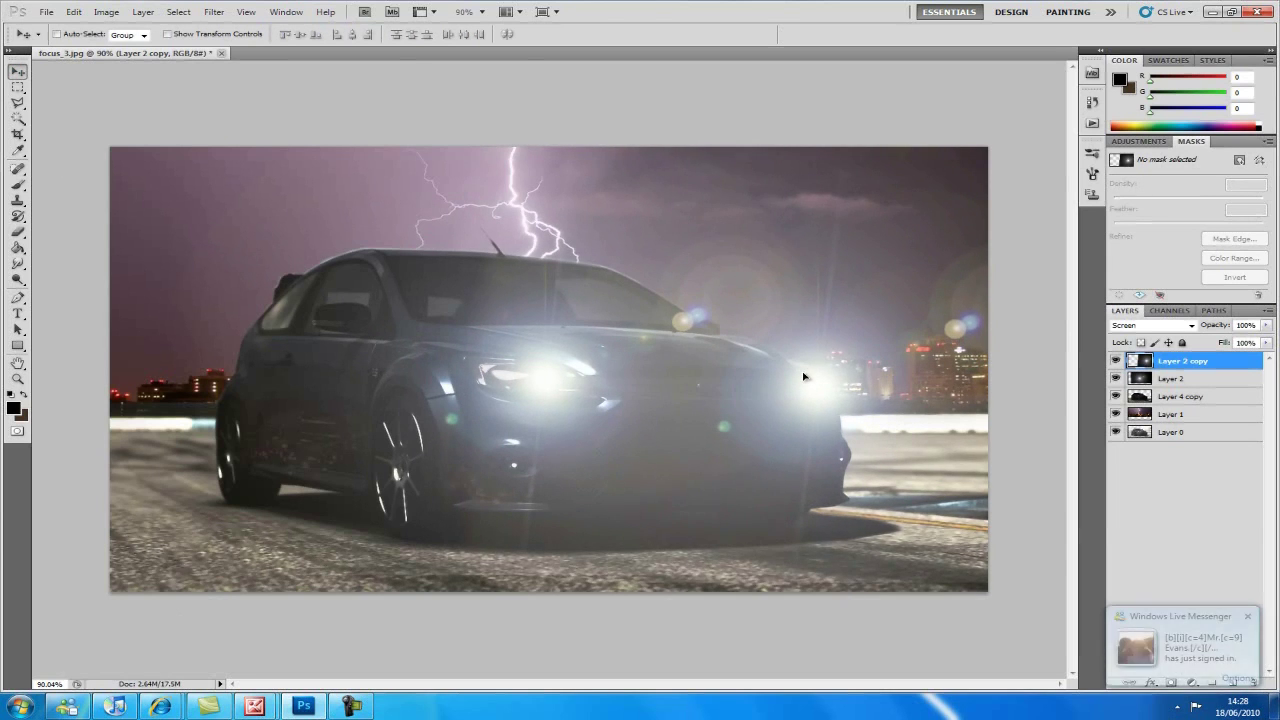
pyautogui.click(1145, 382)
pyautogui.moveTo(623, 329); pyautogui.dragTo(620, 340)
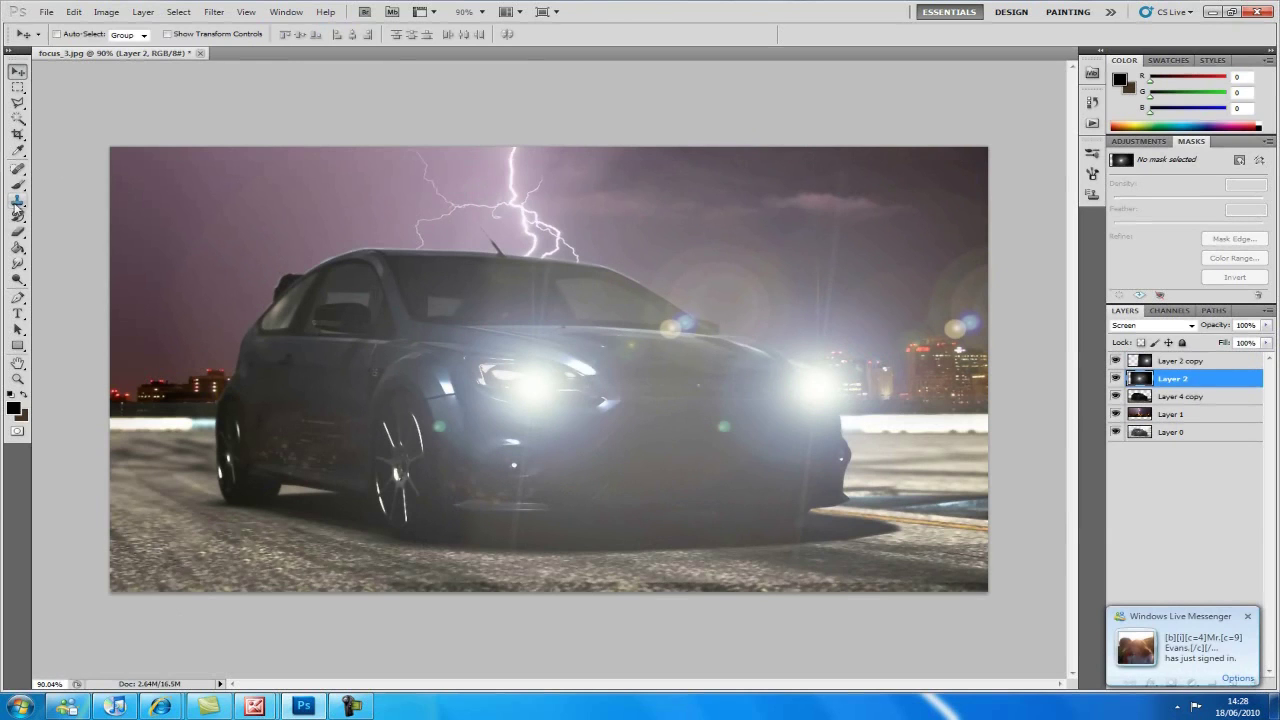
# Step: Erase the leftover borders of both flare layers around the outer edges of the image with the soft eraser
pyautogui.click(17, 233)
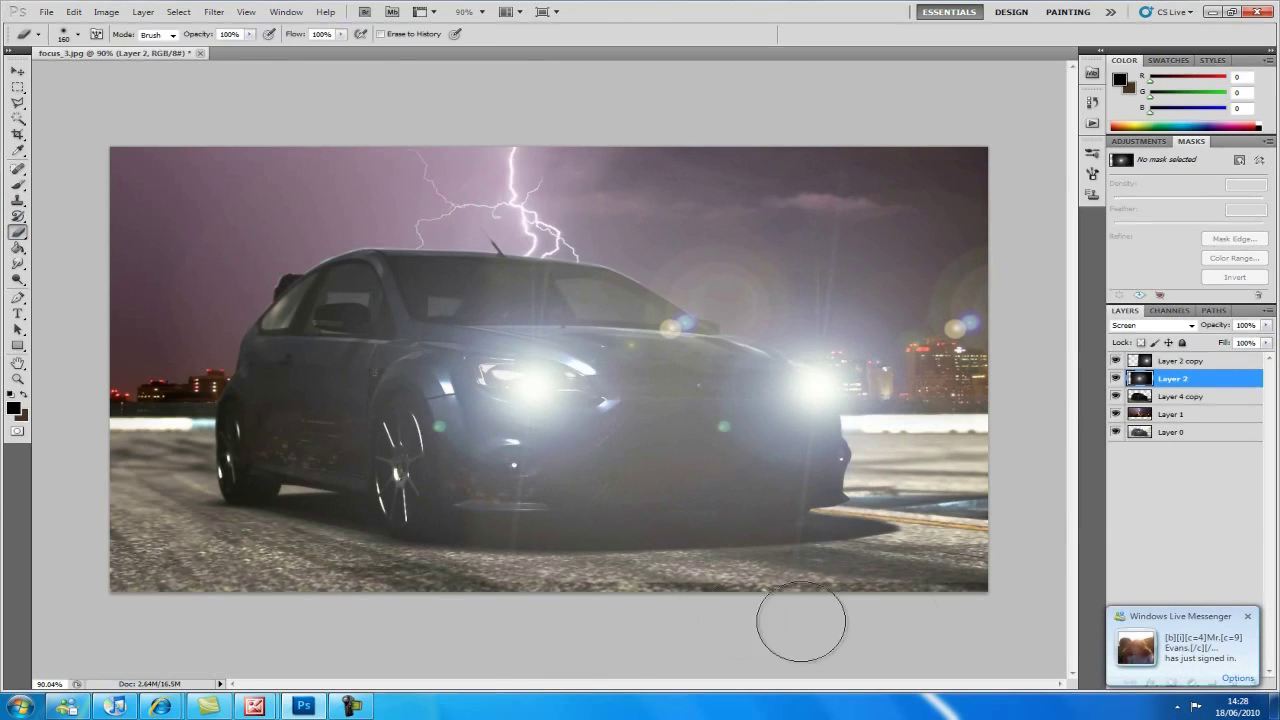
pyautogui.click(1215, 362)
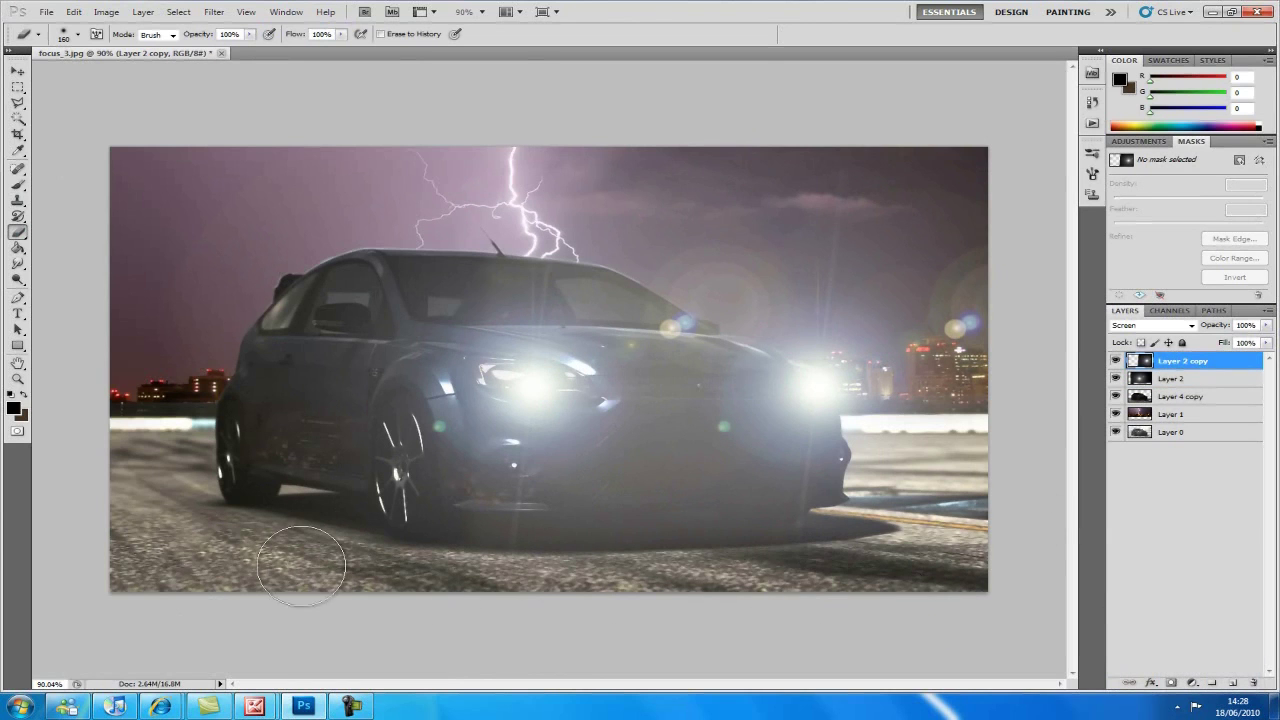
pyautogui.scroll(-2, 668, 437)
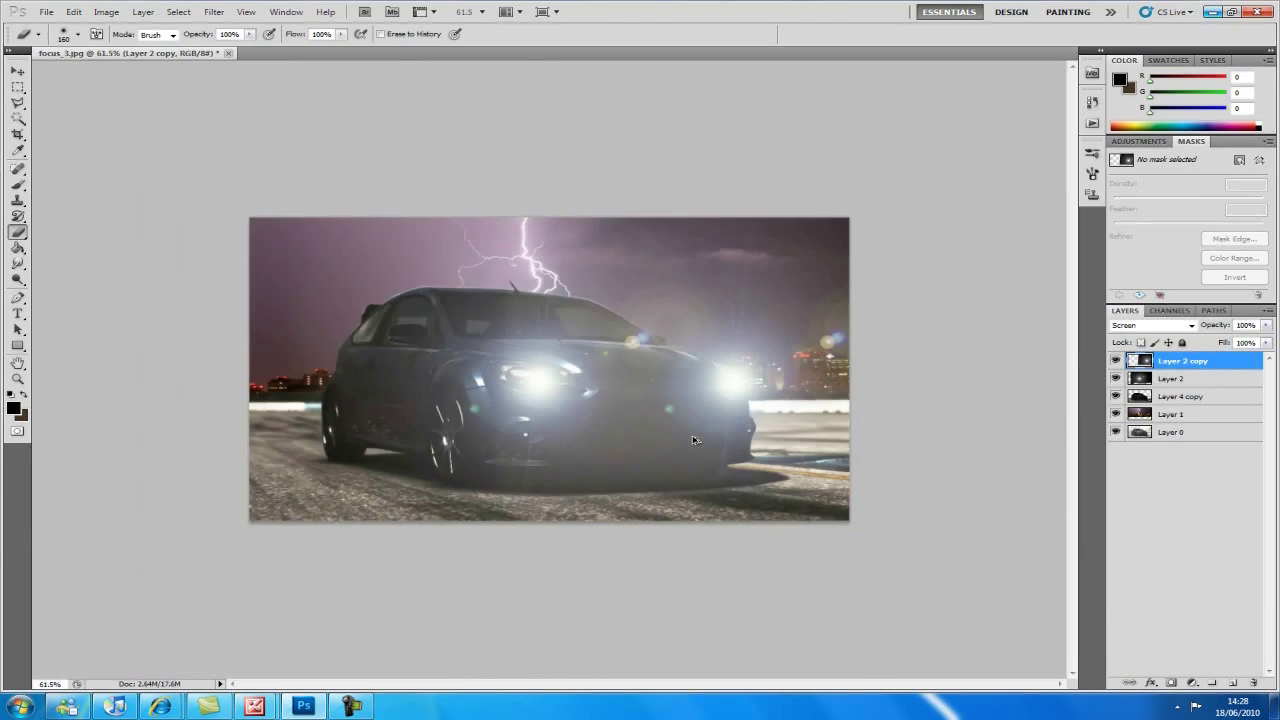
pyautogui.scroll(2, 703, 439)
# Step: Merge the two flare layers, the car layer and the lightning sky layer into one, leaving Layer 0 separate
pyautogui.keyDown('shift'); pyautogui.click(1172, 380); pyautogui.keyUp('shift')
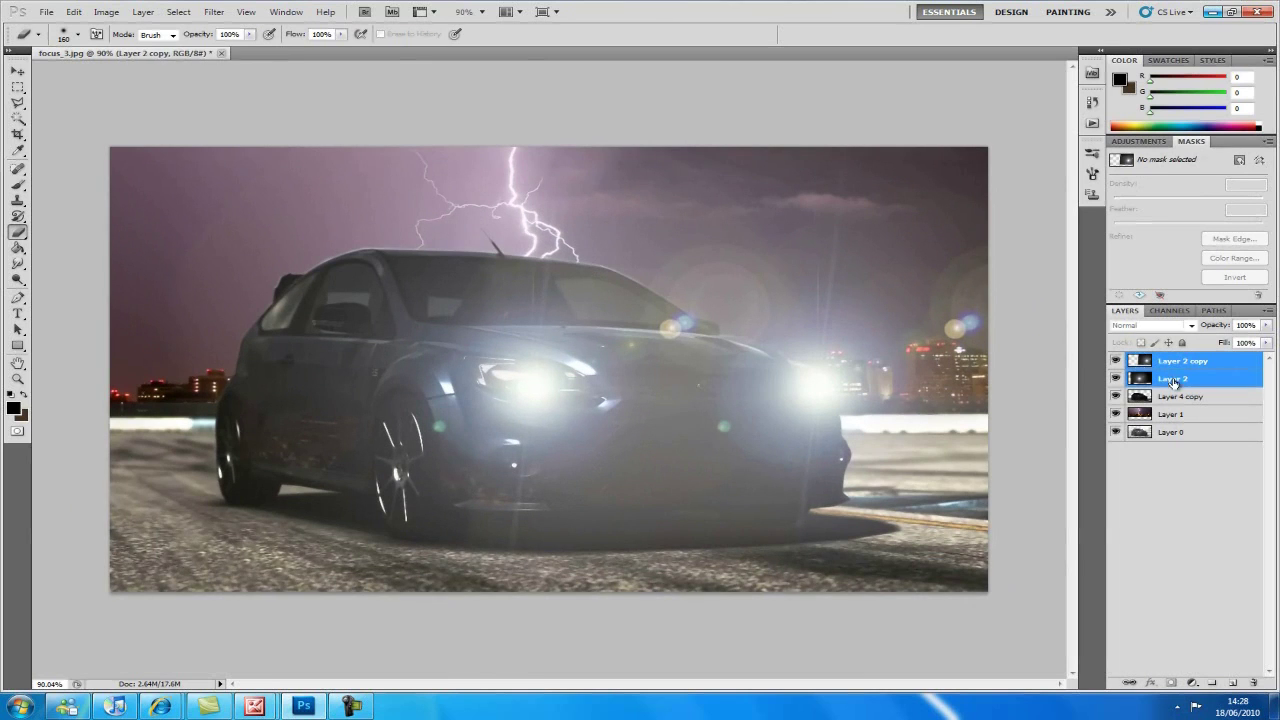
pyautogui.keyDown('shift'); pyautogui.click(1173, 398); pyautogui.keyUp('shift')
pyautogui.keyDown('shift'); pyautogui.click(1168, 416); pyautogui.keyUp('shift')
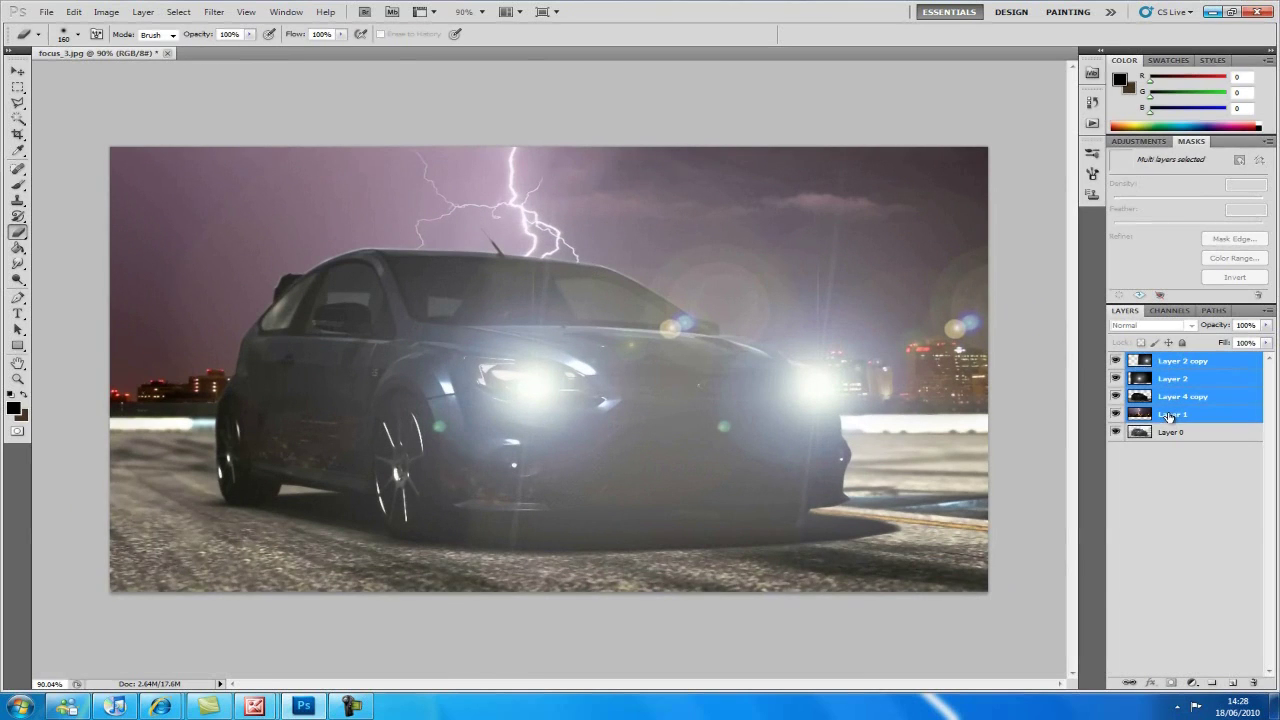
pyautogui.rightClick(1168, 416)
pyautogui.click(1100, 522)
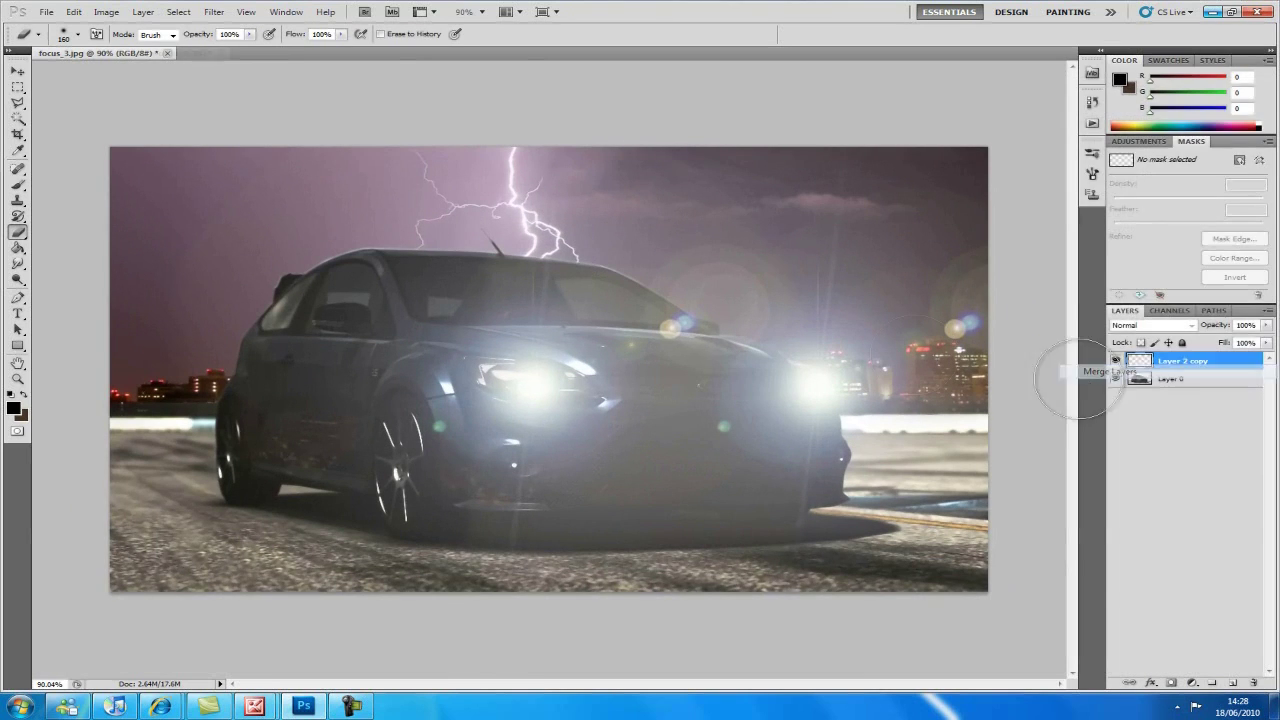
# Step: Apply Brightness/Contrast to the merged layer with contrast at 100 and the brightness lowered to darken the scene
pyautogui.click(109, 15)
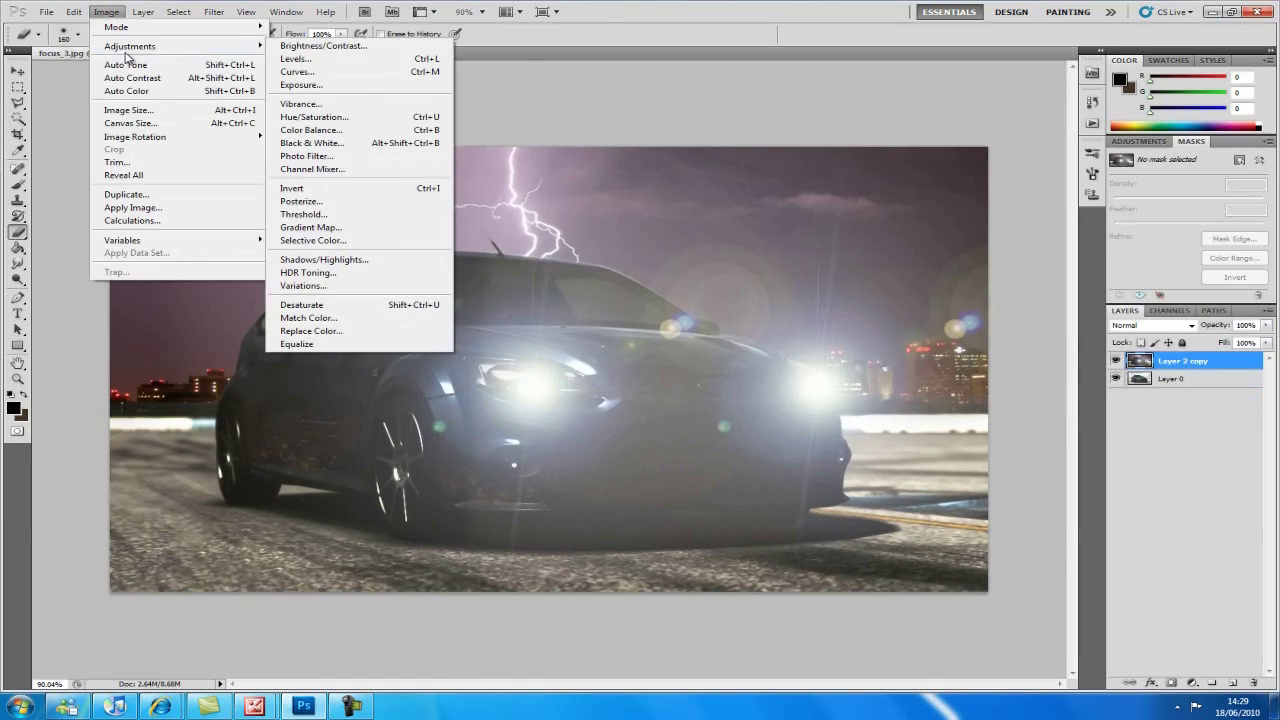
pyautogui.moveTo(77, 12)
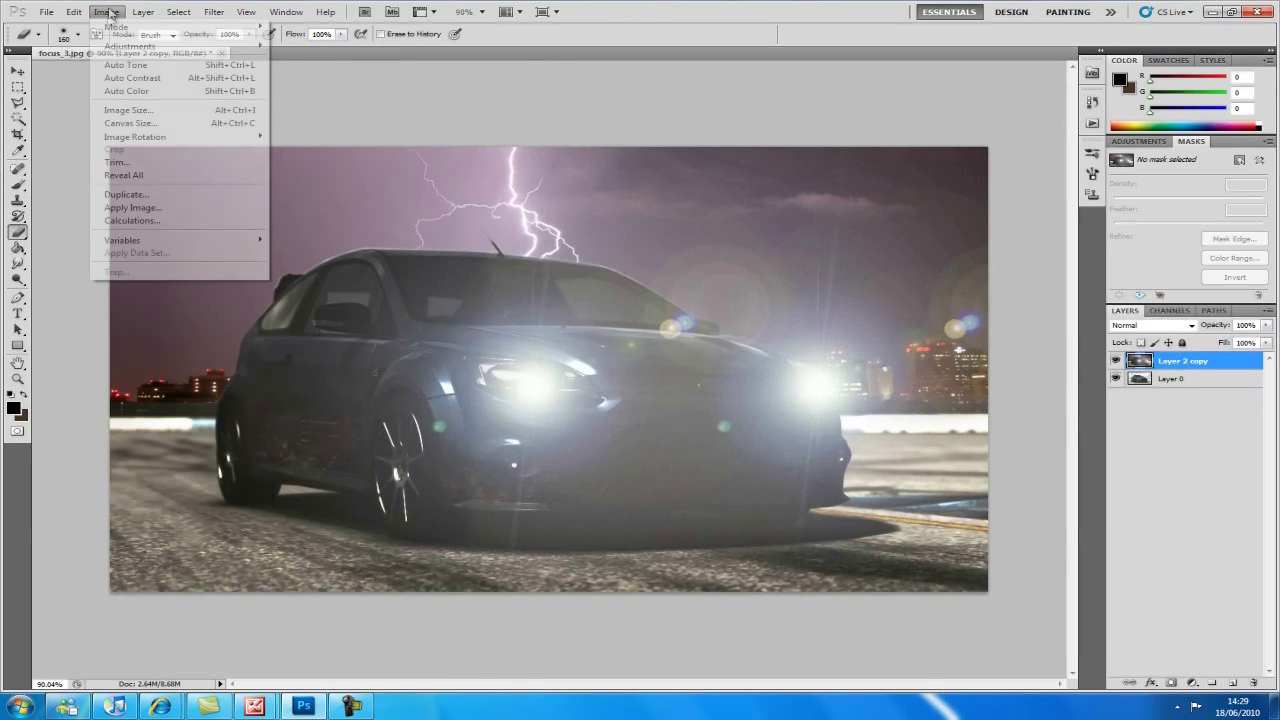
pyautogui.moveTo(124, 48)
pyautogui.click(310, 49)
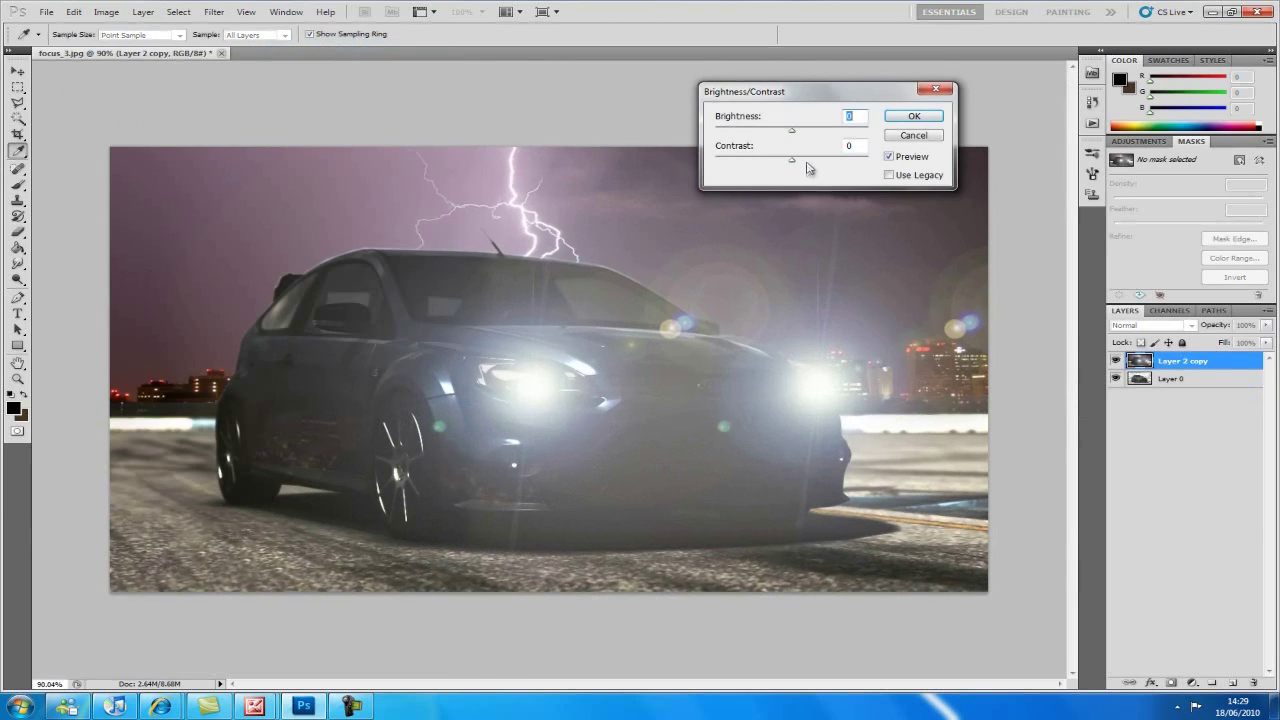
pyautogui.moveTo(810, 166); pyautogui.dragTo(866, 160)
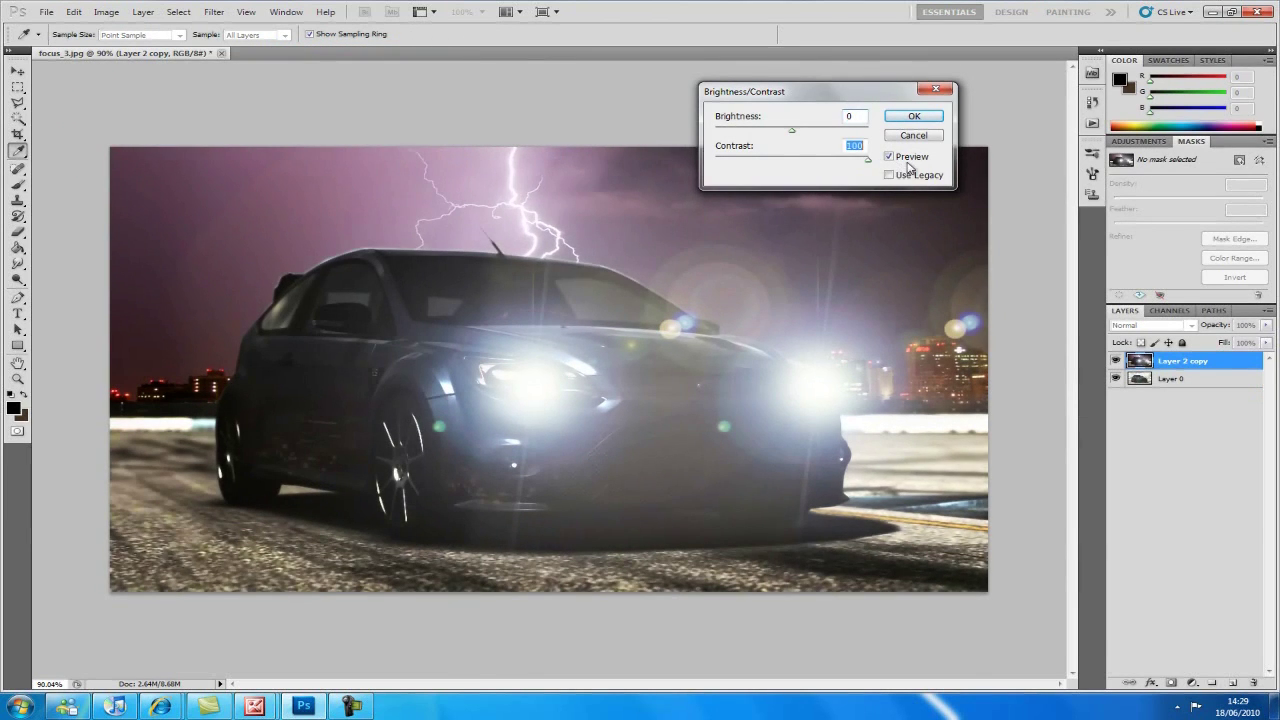
pyautogui.moveTo(795, 133); pyautogui.dragTo(758, 134)
pyautogui.click(891, 120)
pyautogui.press('b')
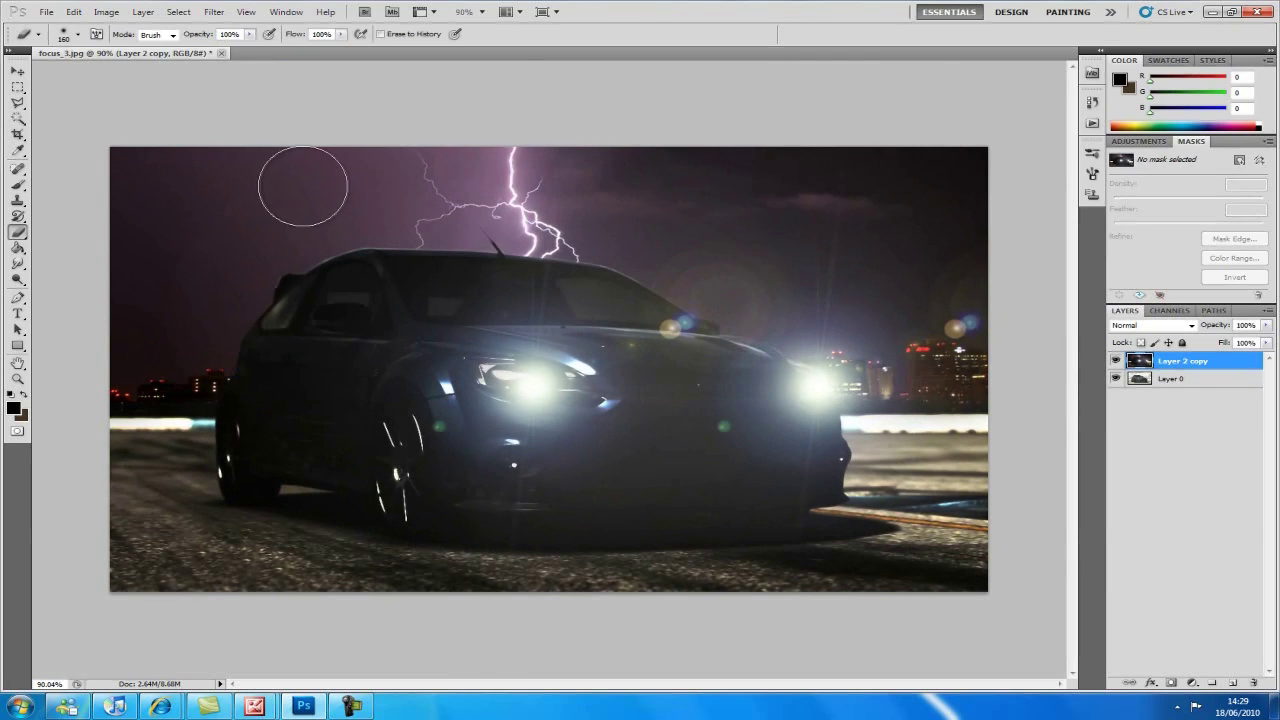
pyautogui.scroll(6, 290, 190)
pyautogui.moveTo(457, 271); pyautogui.dragTo(451, 268)
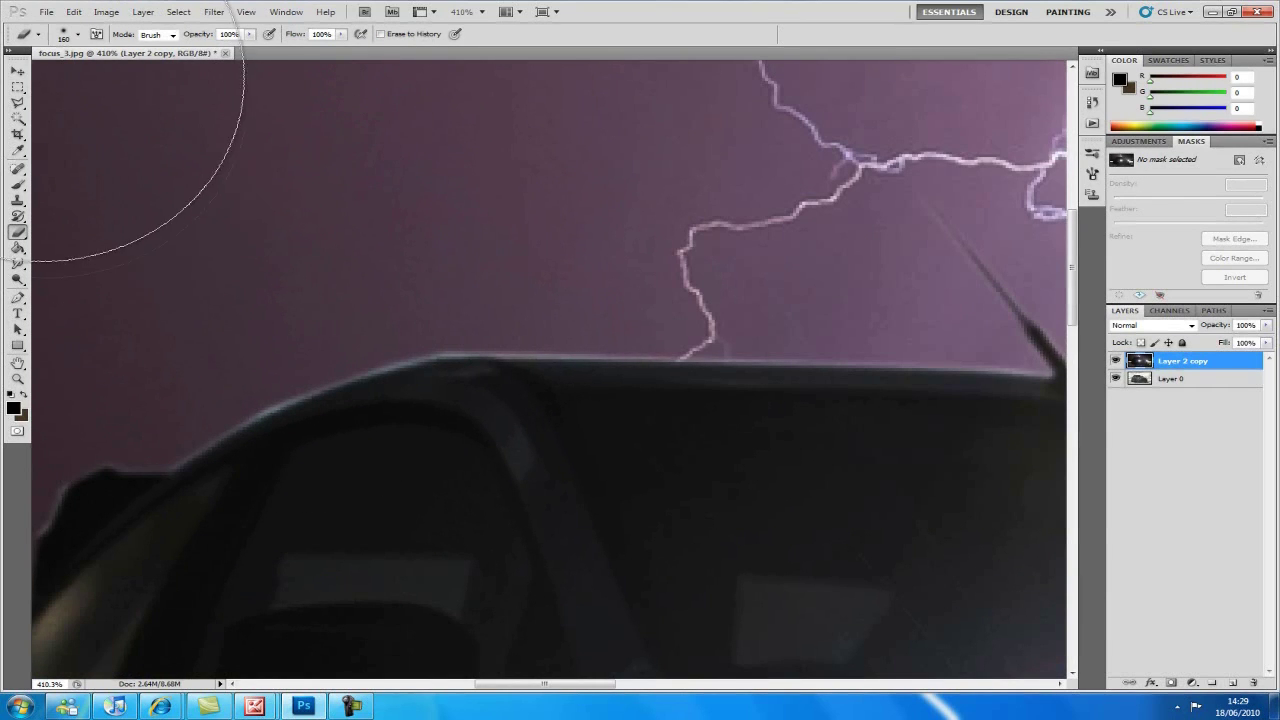
pyautogui.scroll(-7, 703, 368)
pyautogui.scroll(-1, 779, 374)
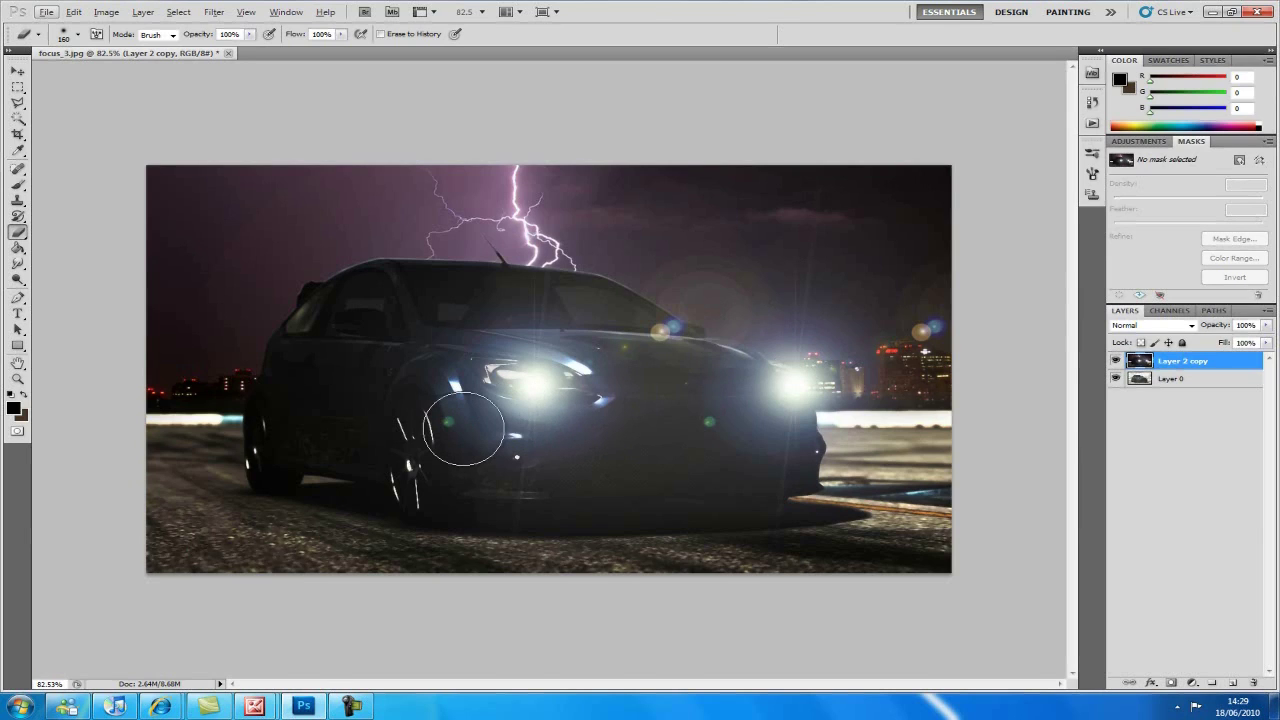
pyautogui.click(350, 707)
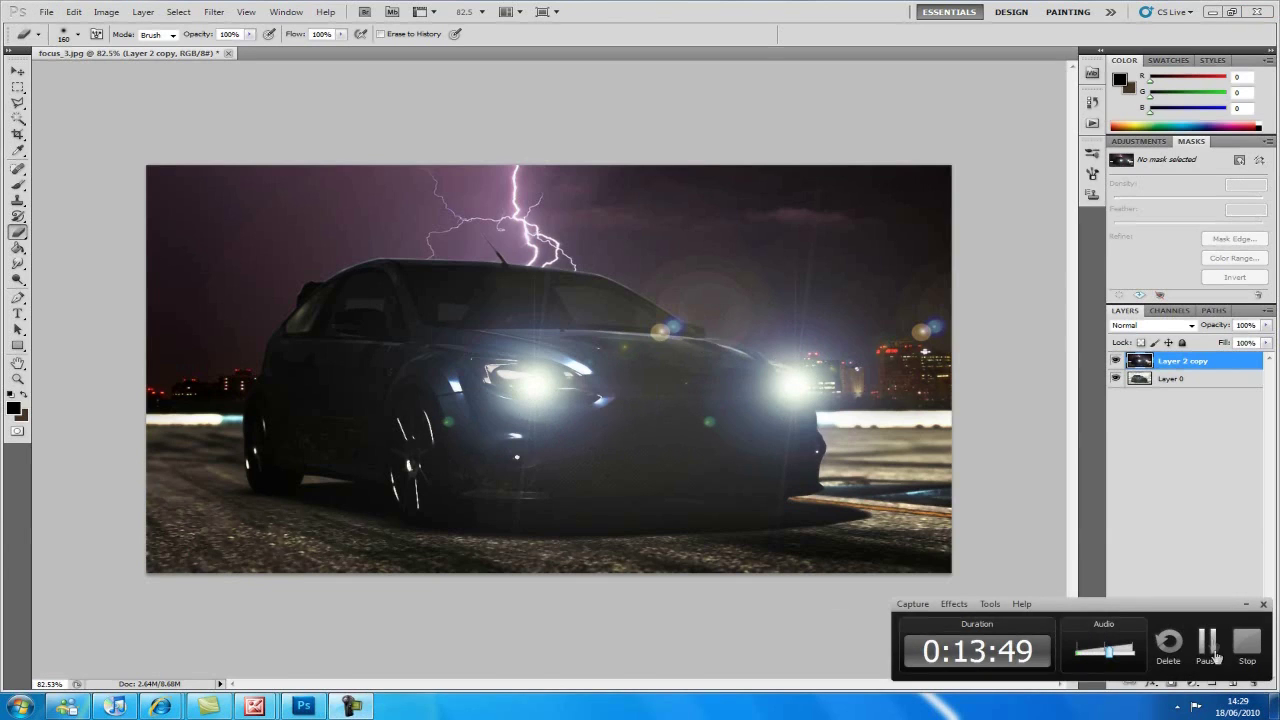